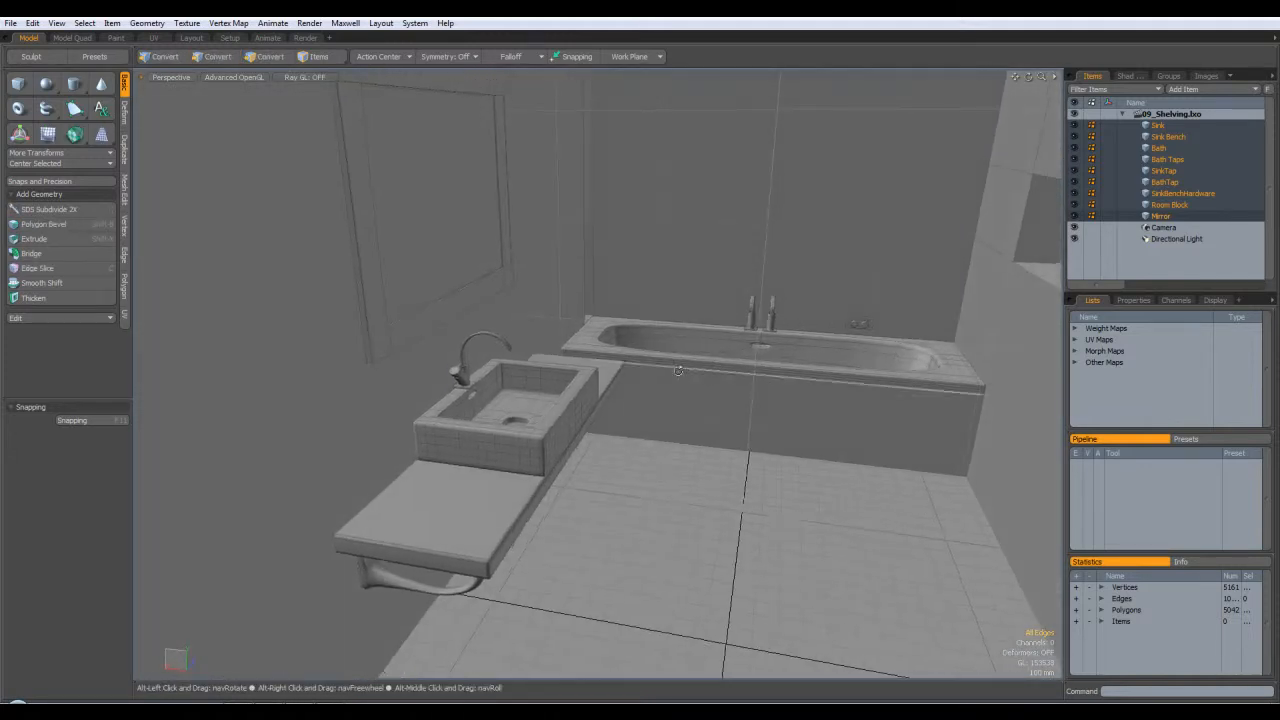
- Make the BathTap mesh the active item and frame both bath taps in the view
scroll(502, 386, "up", 5)
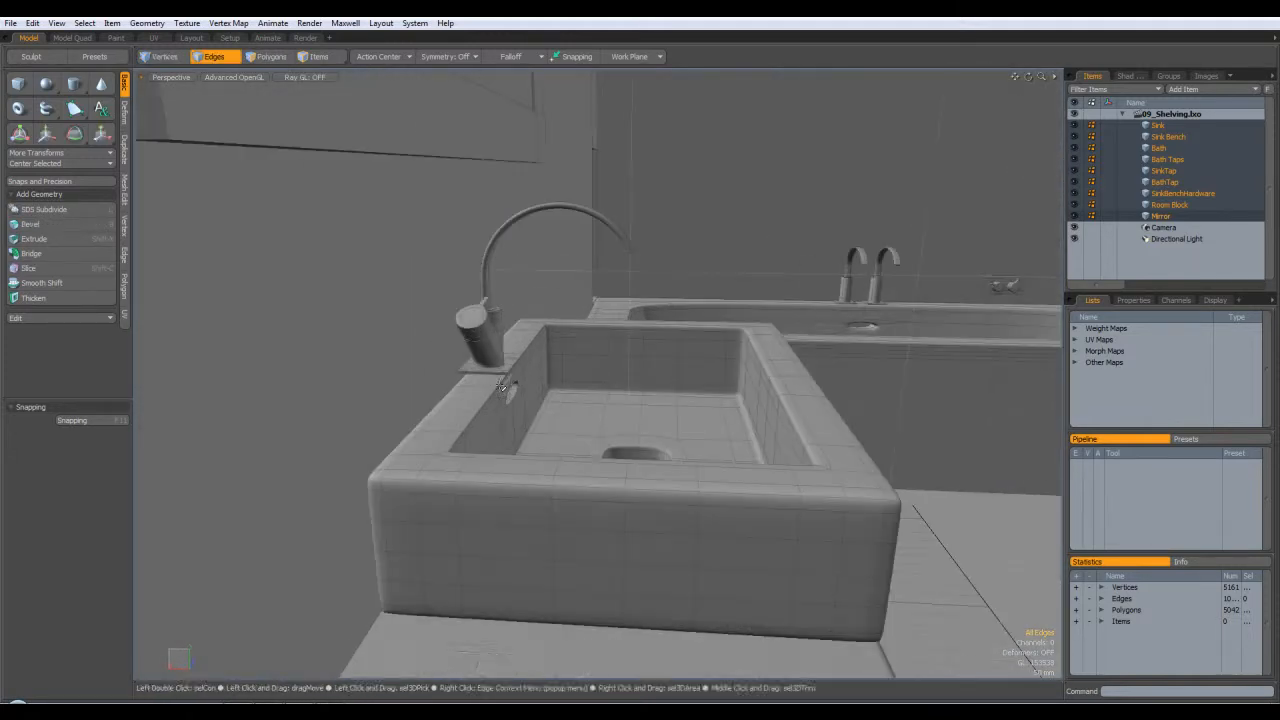
left_click_drag(489, 377, 605, 374, "alt")
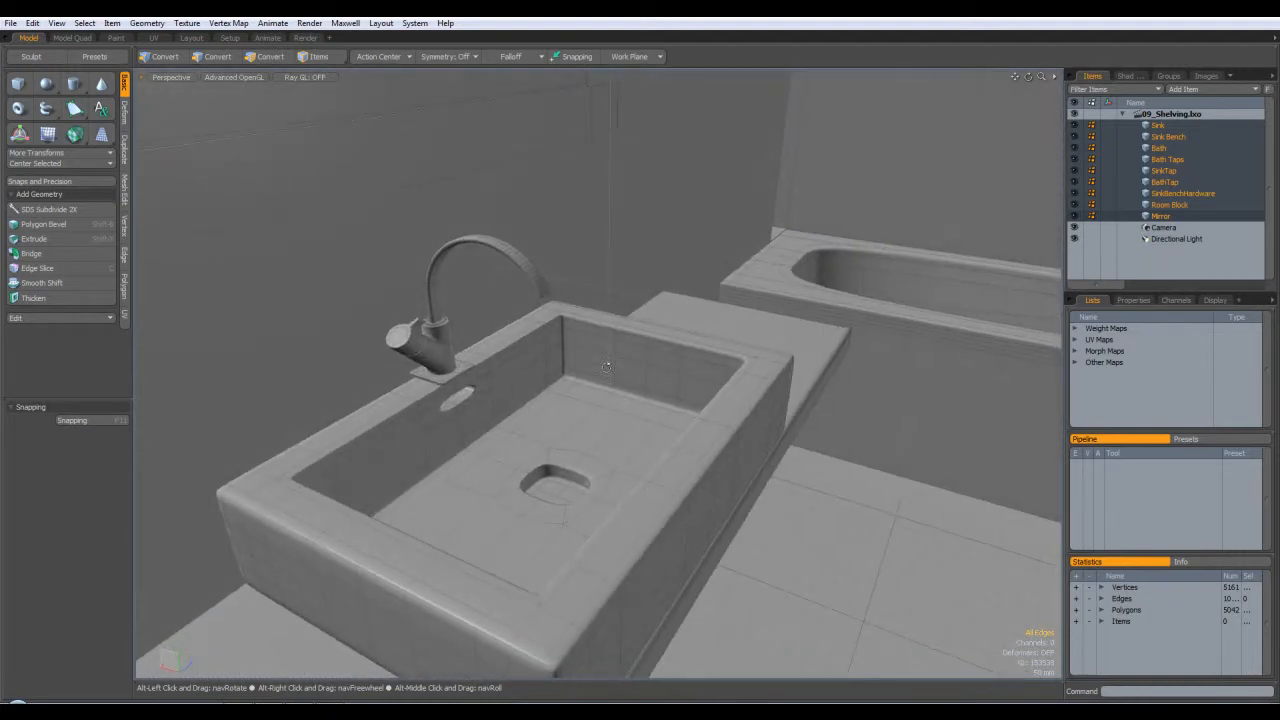
left_click_drag(711, 350, 651, 319, "alt")
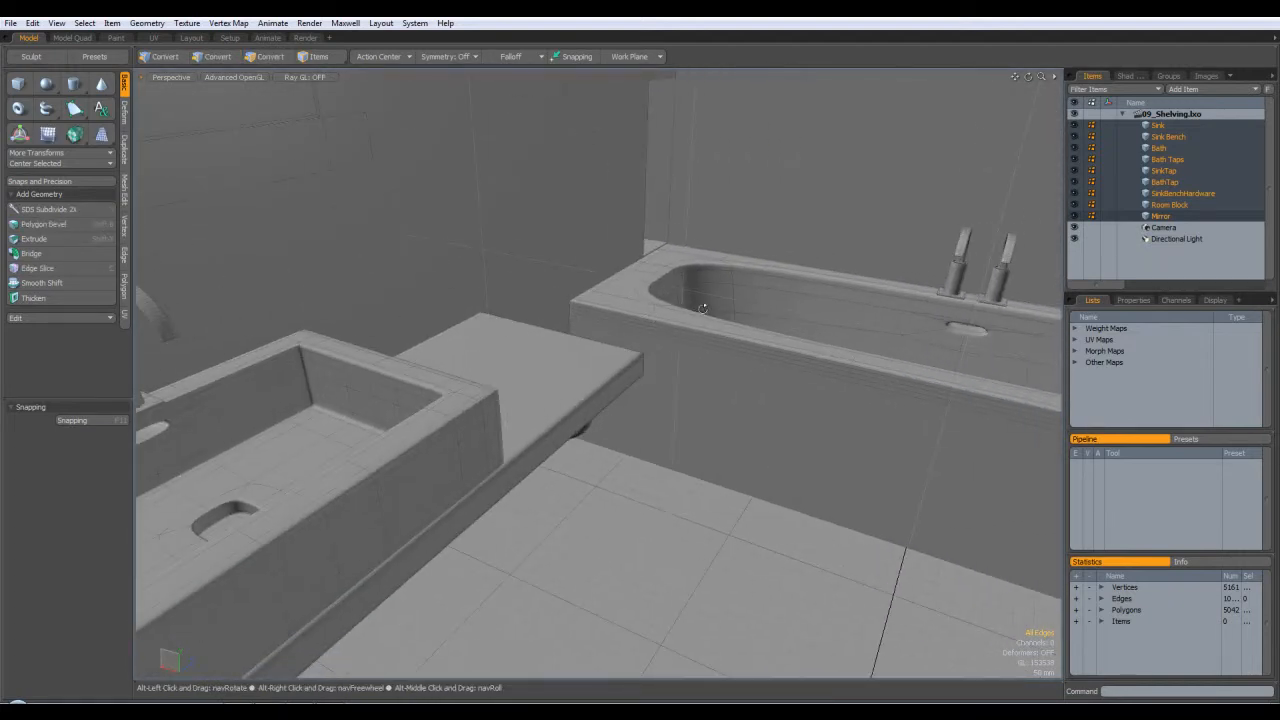
scroll(738, 297, "up", 3)
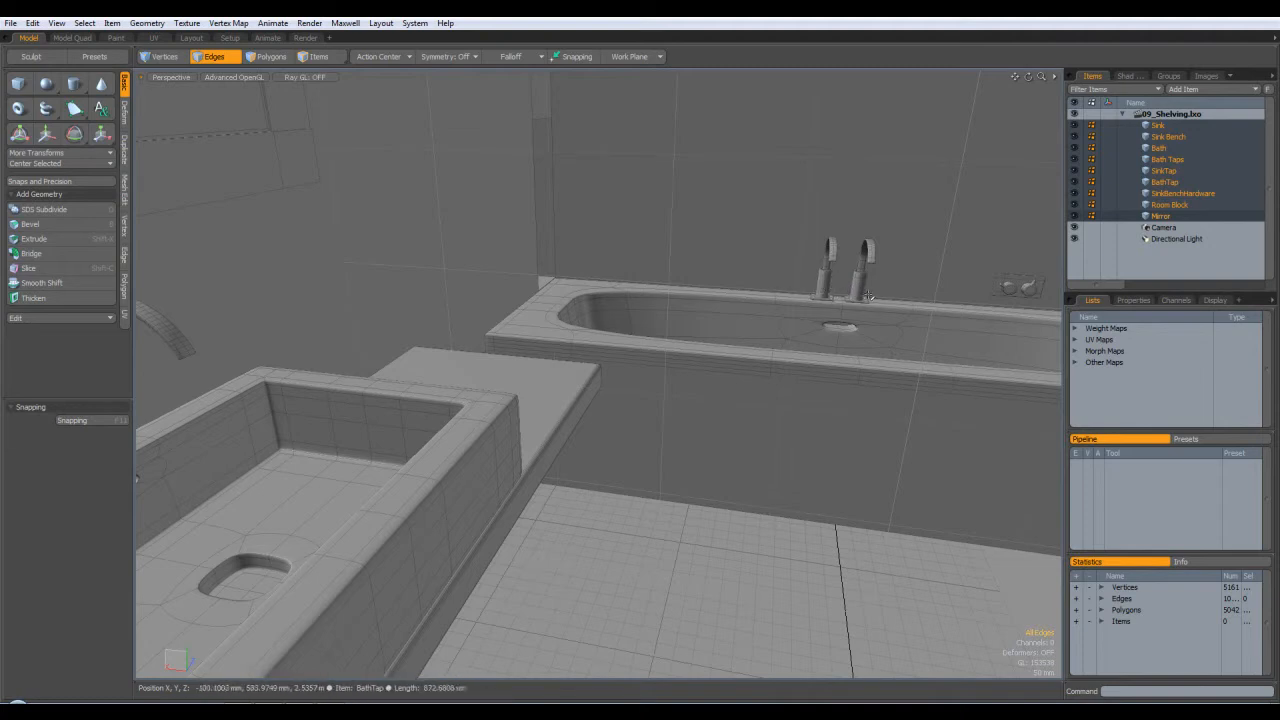
left_click_drag(868, 307, 968, 263, "alt")
left_click(1164, 182)
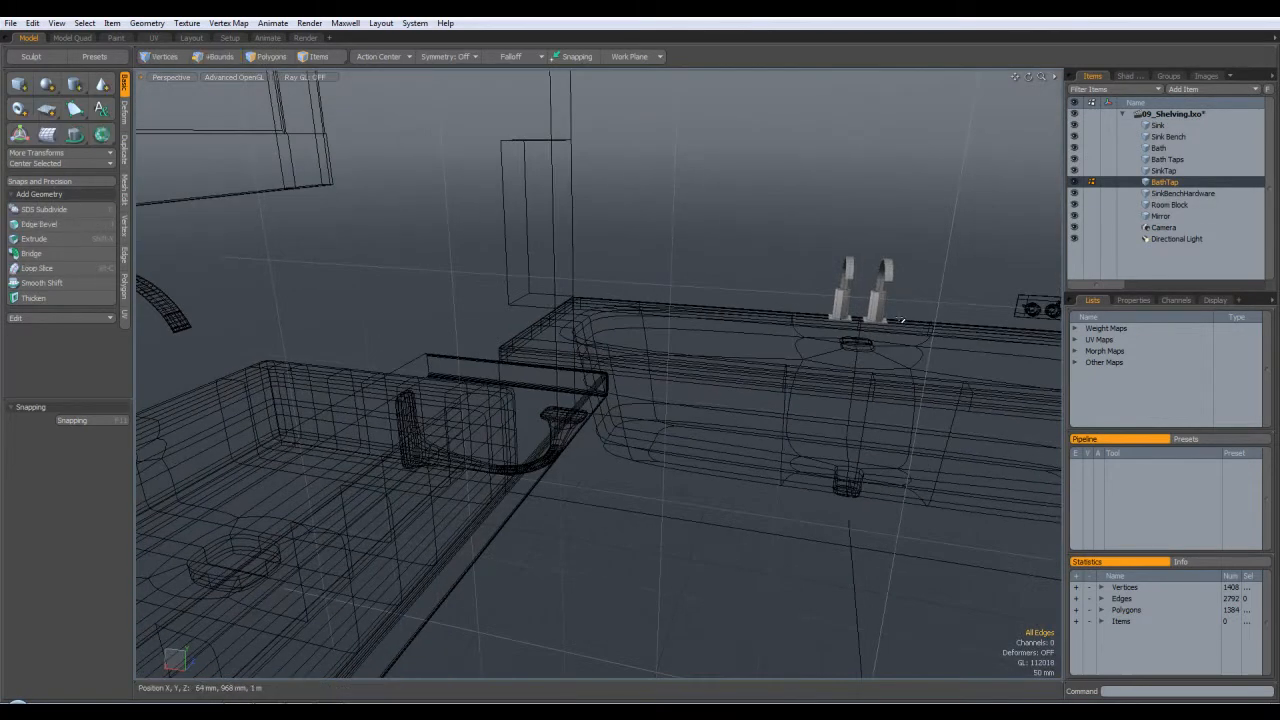
key("shift+a")
left_click_drag(885, 373, 828, 395, "alt")
- Select all polygons of both bath taps and move them sideways along X to centre the pair over the bath drain
double_click(685, 437)
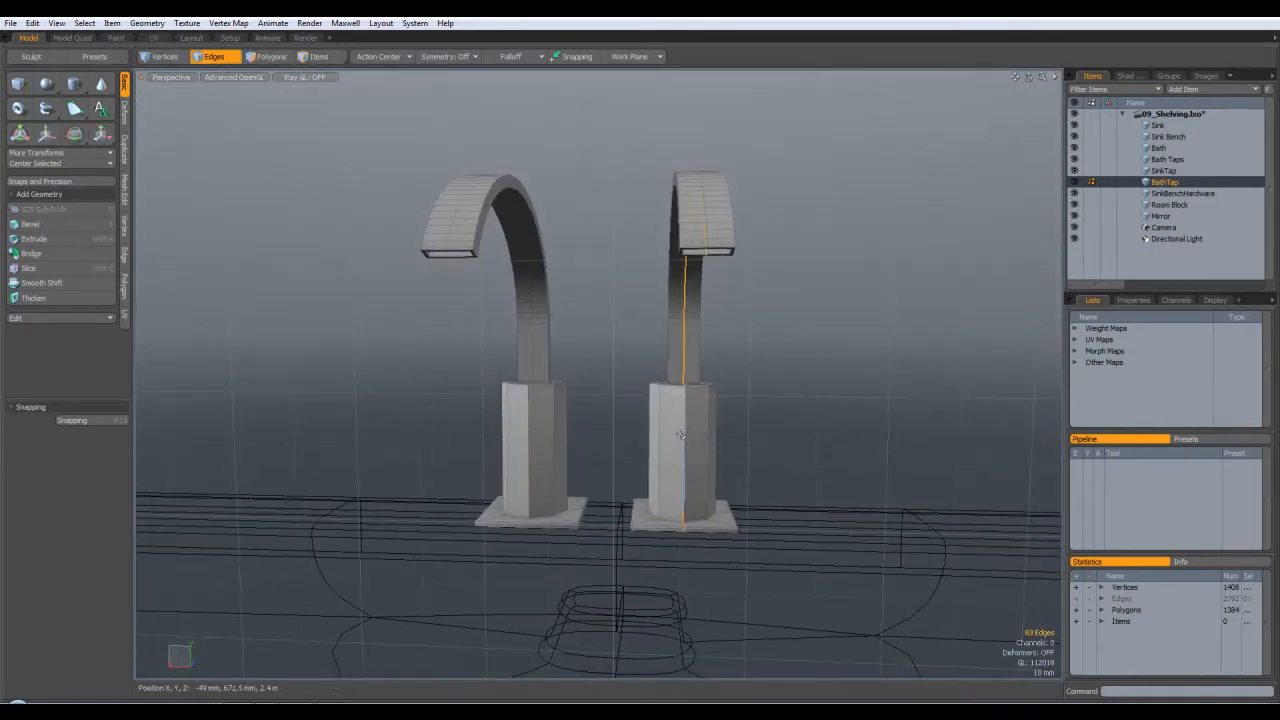
left_click(274, 60)
double_click(537, 443)
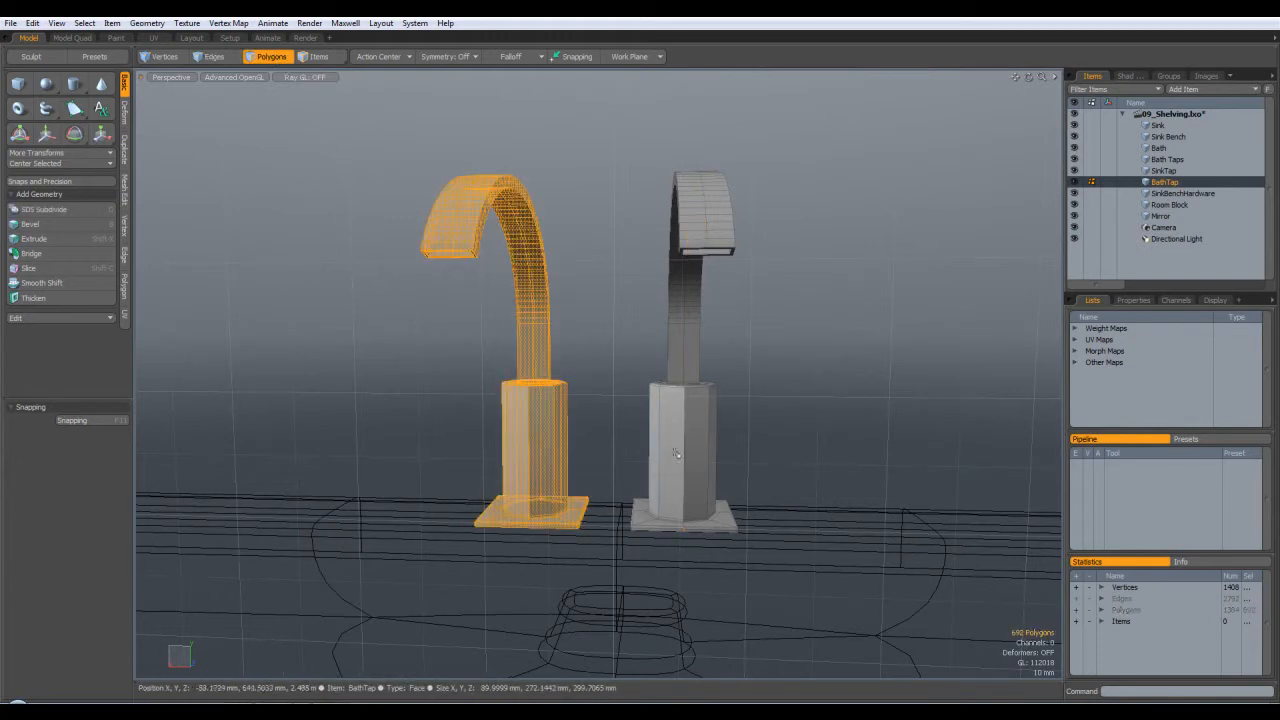
double_click(686, 451, "shift")
key("w")
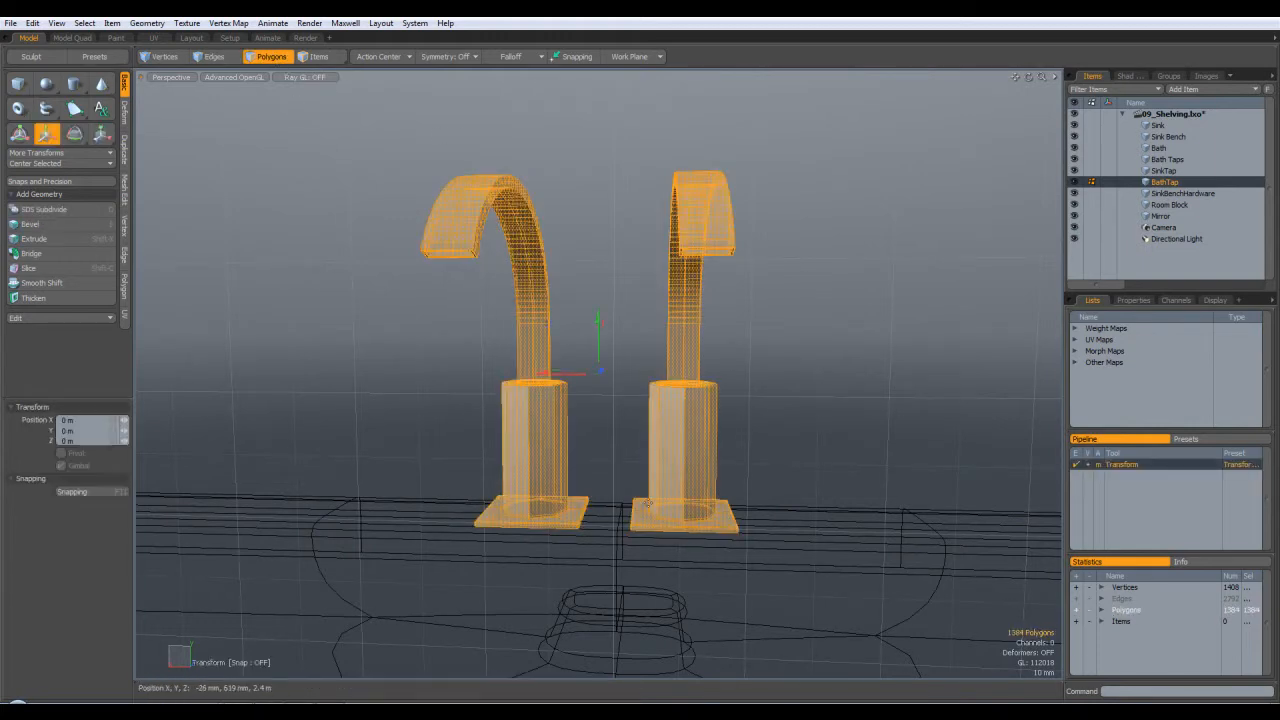
key("KP_1")
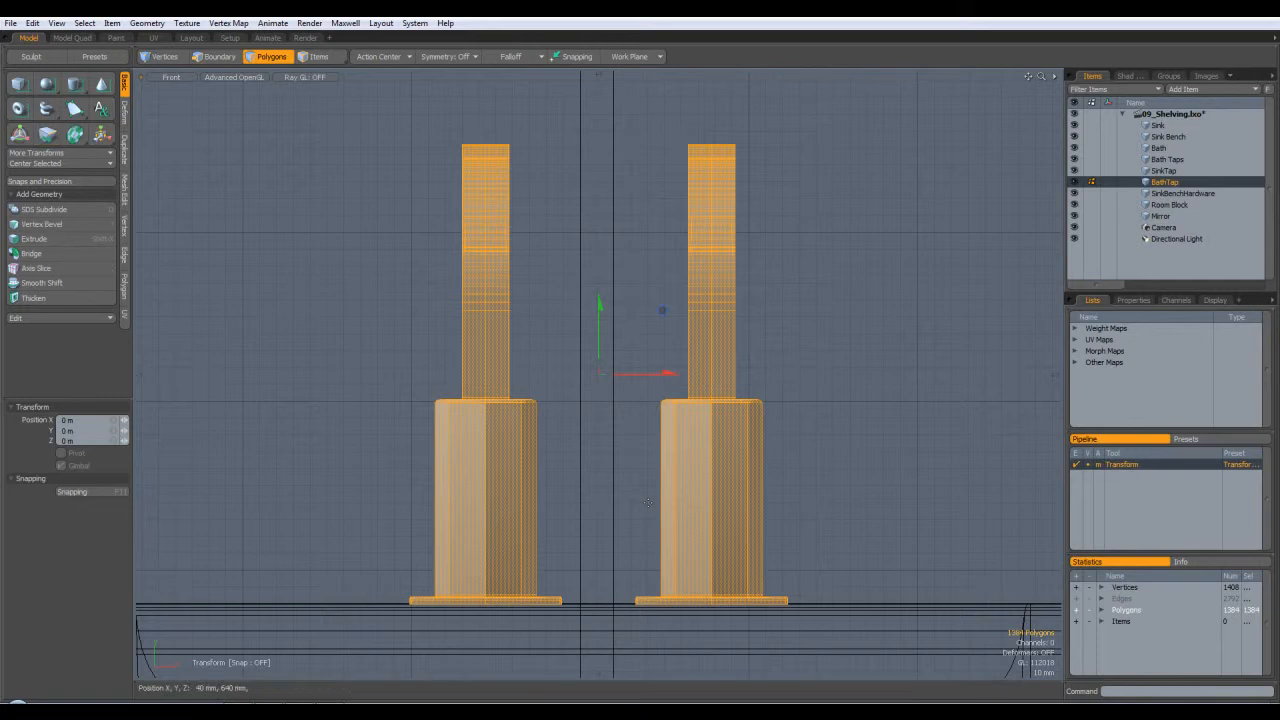
key("ctrl+space")
left_click(648, 466)
left_click_drag(664, 478, 643, 456, "alt")
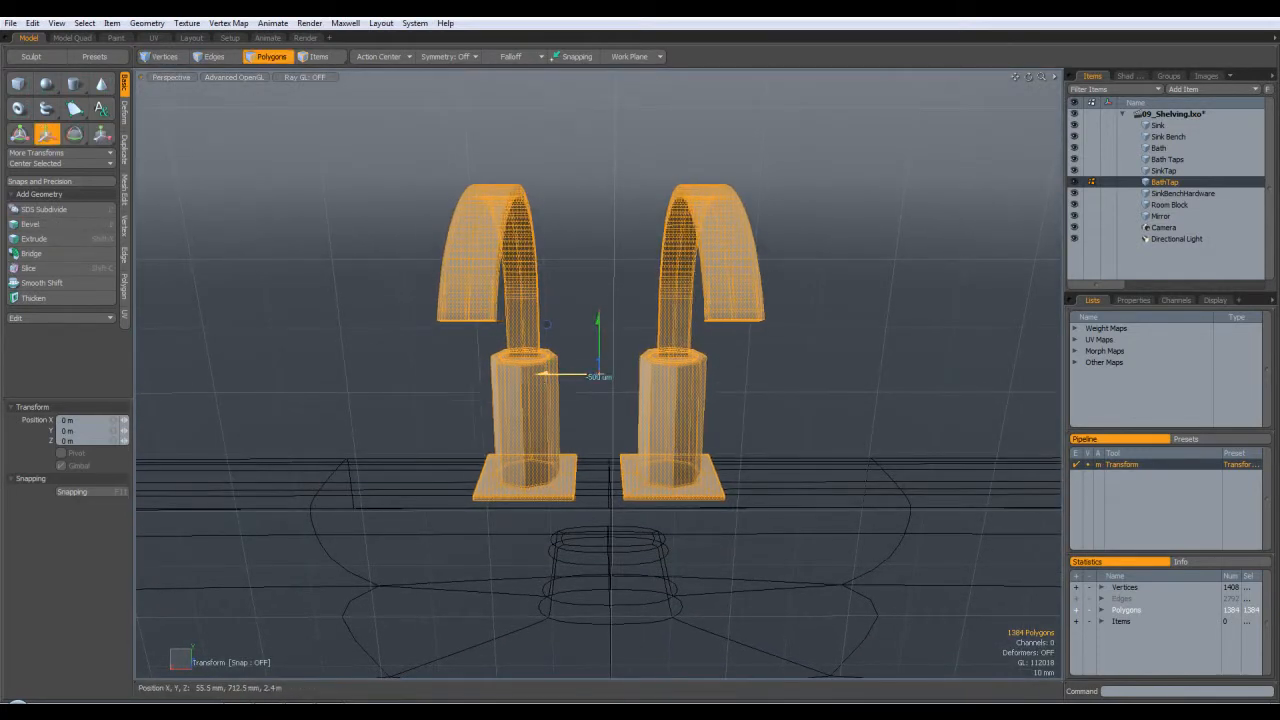
left_click_drag(545, 373, 535, 373)
left_click_drag(640, 432, 662, 420, "alt")
key("3")
key("space")
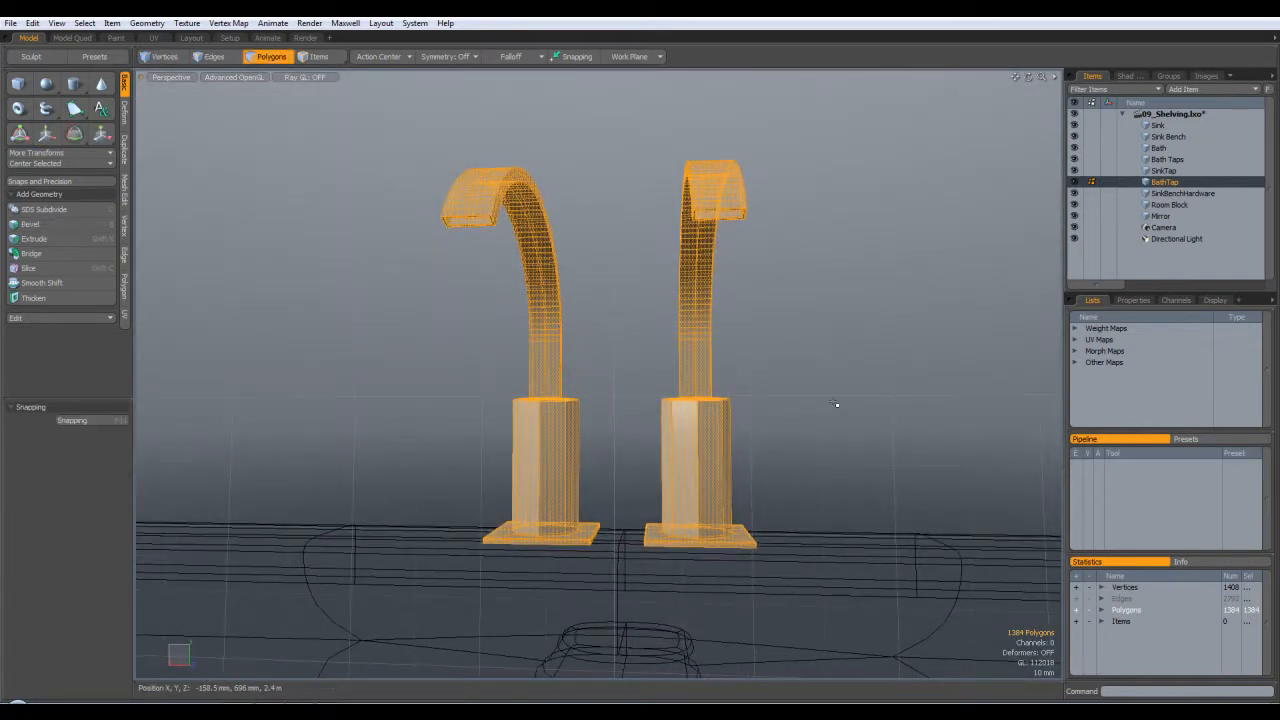
- Make the Room Block mesh the active item and show the bathroom layout from above with no polygons selected
left_click(835, 404)
scroll(886, 267, "down", 5)
left_click_drag(884, 268, 573, 425, "alt")
scroll(630, 329, "down", 4)
scroll(629, 329, "down", 3)
scroll(573, 425, "up", 2)
left_click_drag(494, 441, 520, 440, "alt")
left_click(1168, 205)
key("KP_1")
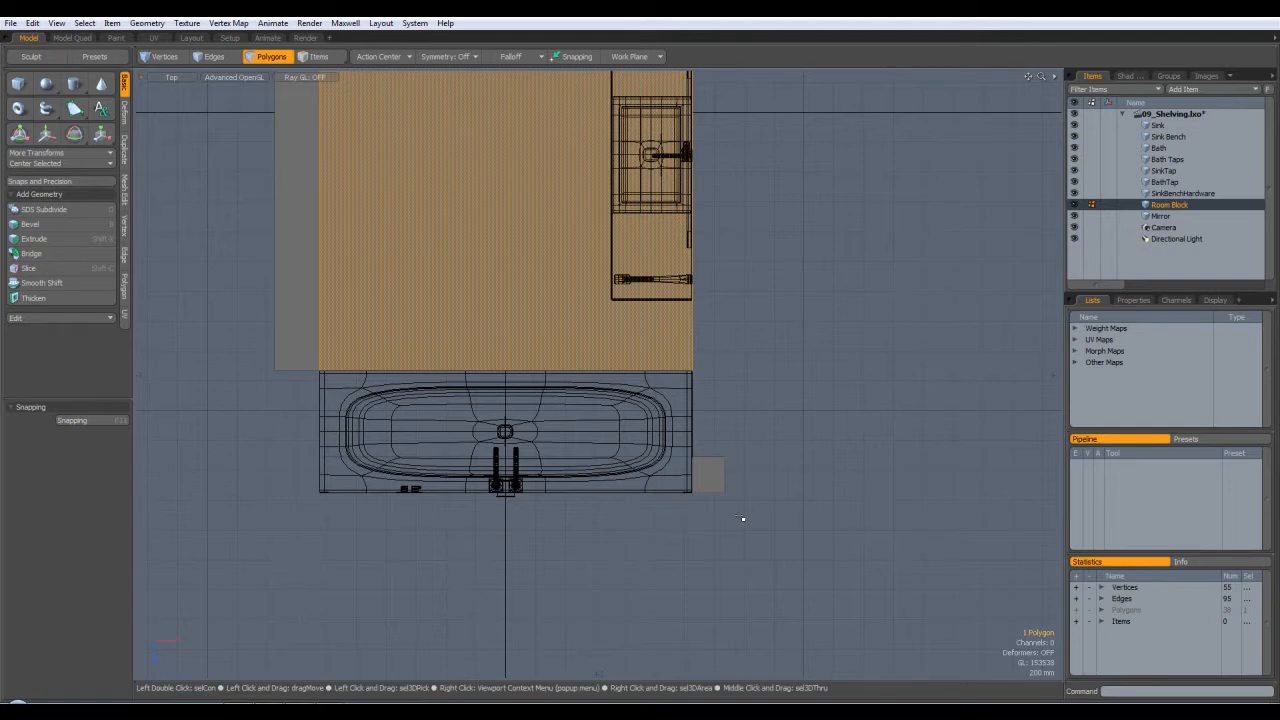
left_click(741, 366)
left_click_drag(741, 366, 708, 356, "alt+shift")
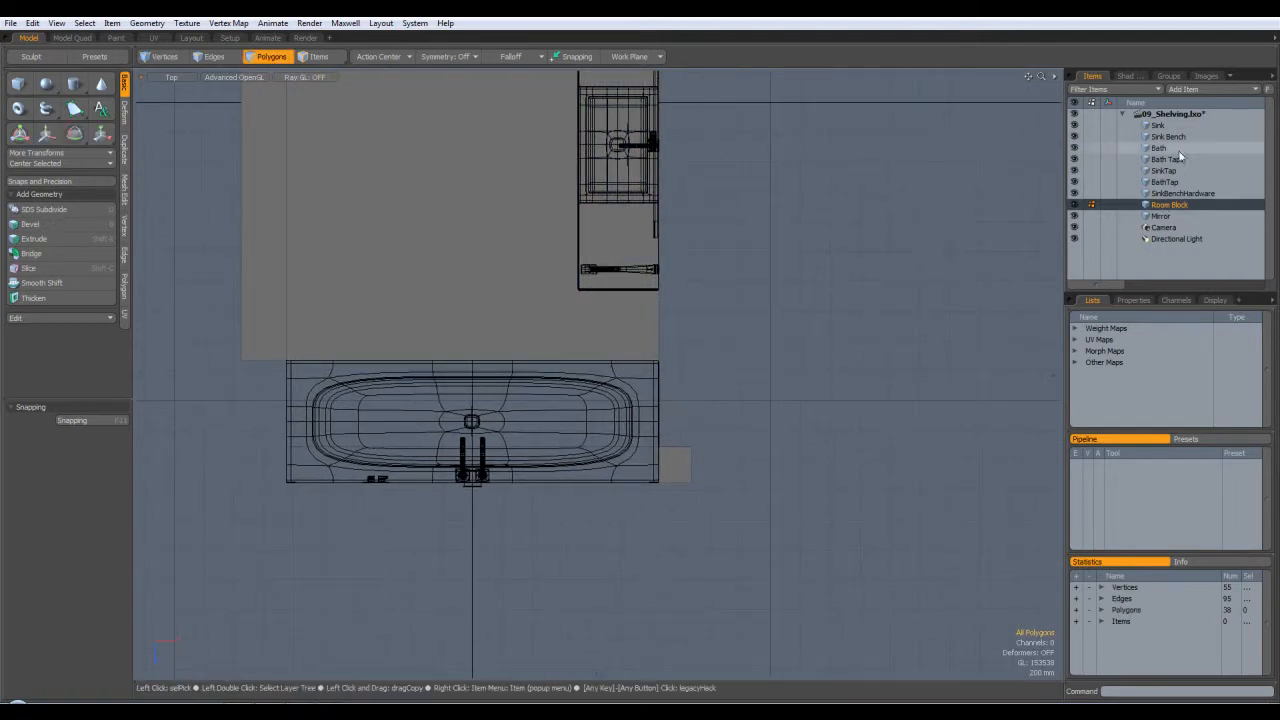
- Add a new mesh item and draw a flat rectangle with the Cube tool beside the room plan
left_click(1203, 92)
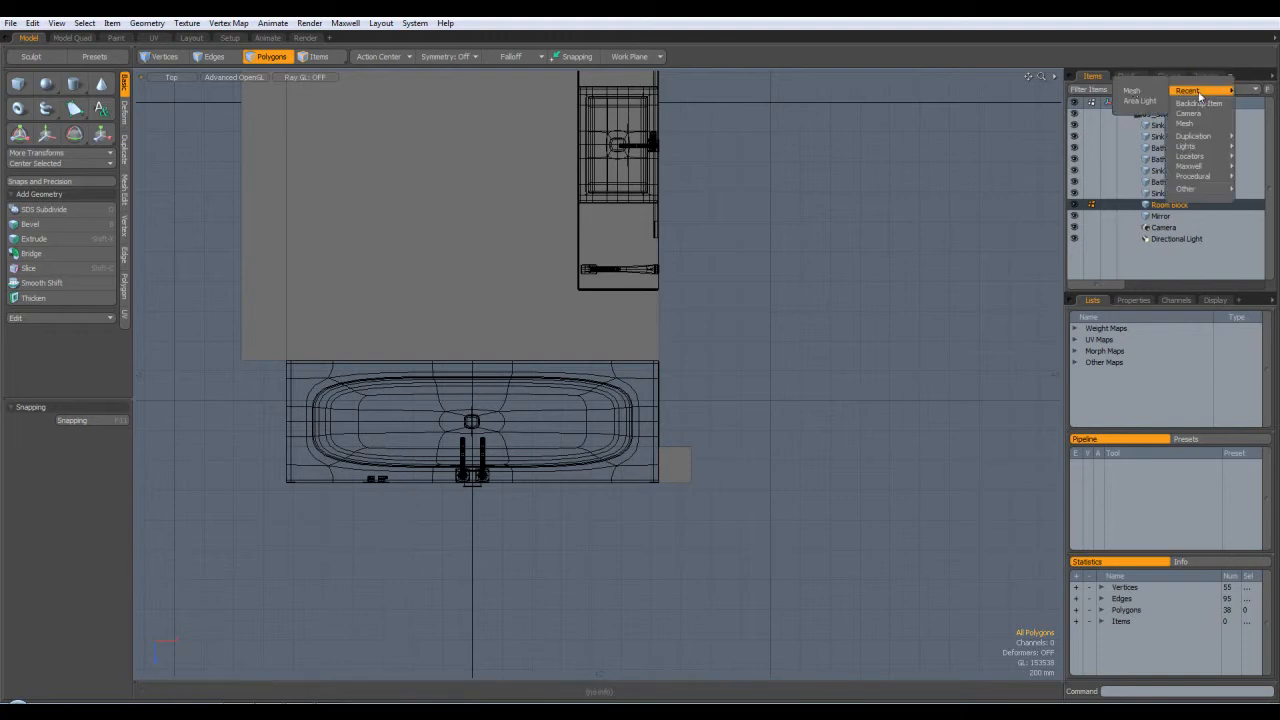
left_click(1140, 93)
left_click_drag(750, 326, 757, 332, "alt+shift")
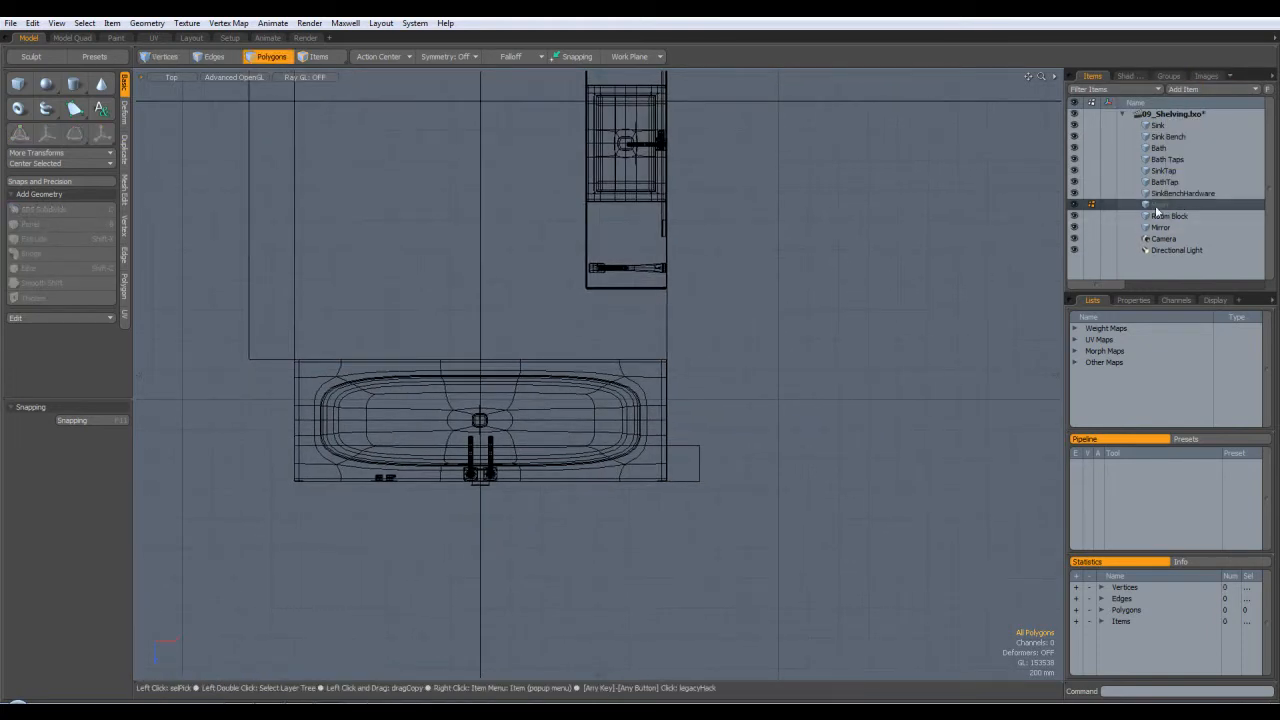
left_click(17, 85)
left_click_drag(680, 313, 850, 352)
key("space")
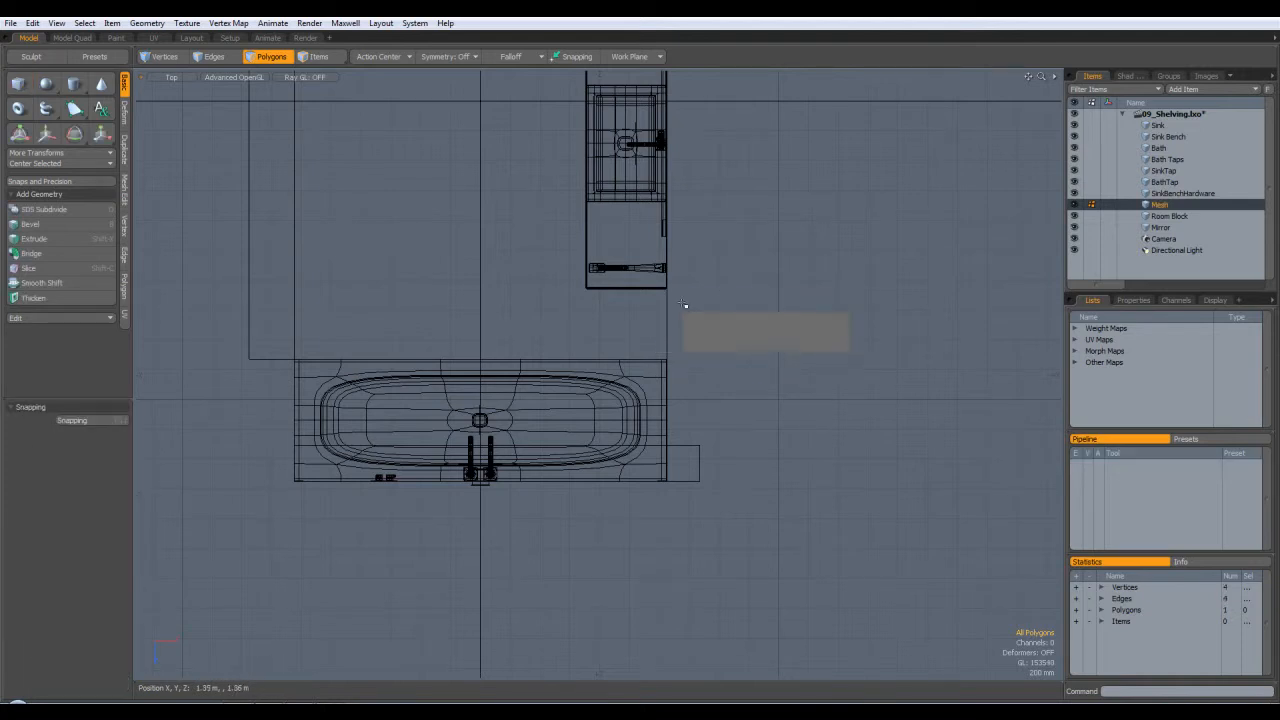
- Delete the flat rectangle, redraw it at about 815 × 280 mm beside the room plan, and try smaller Z sizes
key("Delete")
left_click(17, 85)
left_click_drag(700, 322, 821, 363)
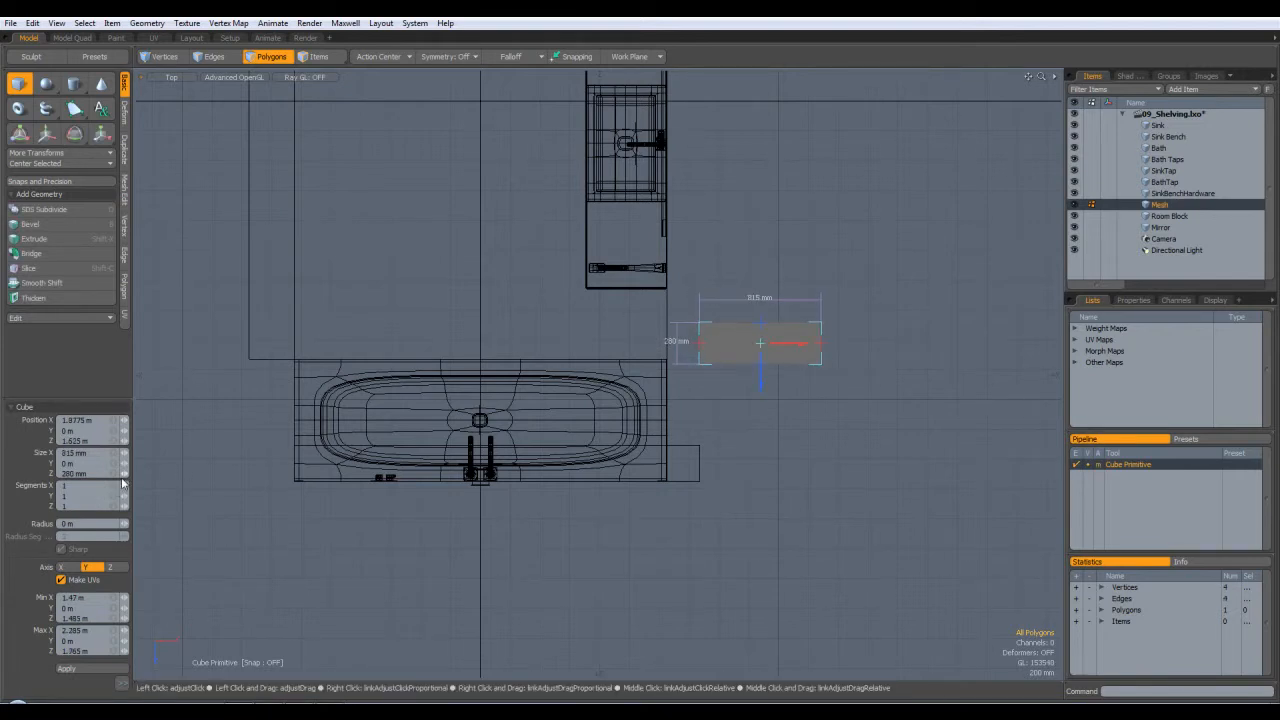
left_click_drag(123, 473, 88, 476)
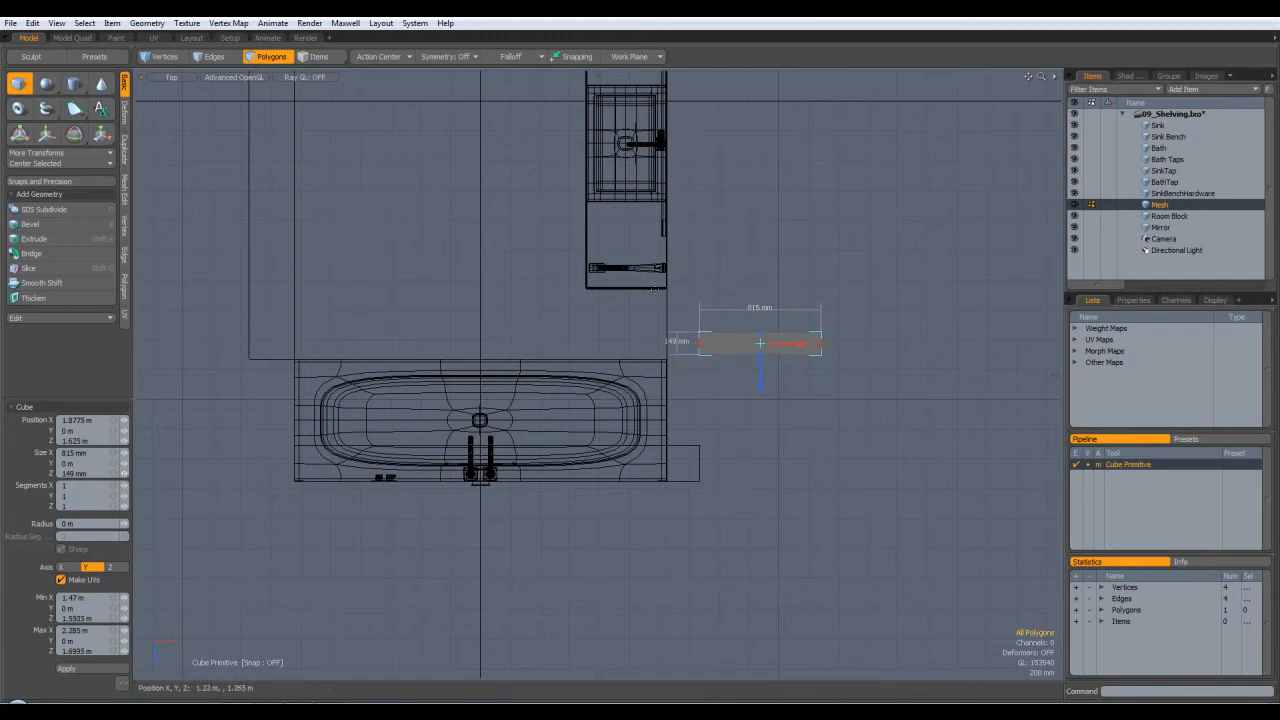
left_click_drag(123, 473, 138, 473)
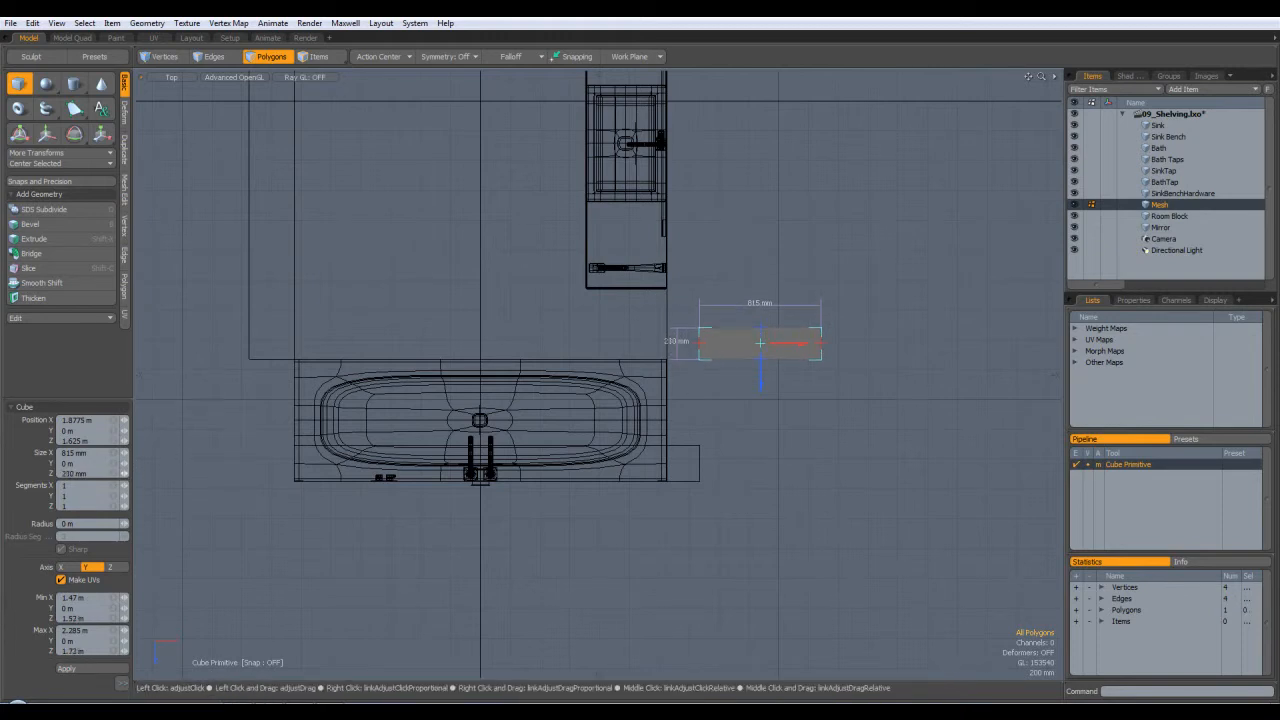
- Try Z sizes of 10 in and 304.8 mm for the flat rectangle to gauge a suitable step depth
left_click(88, 473)
type("10in")
key("Return")
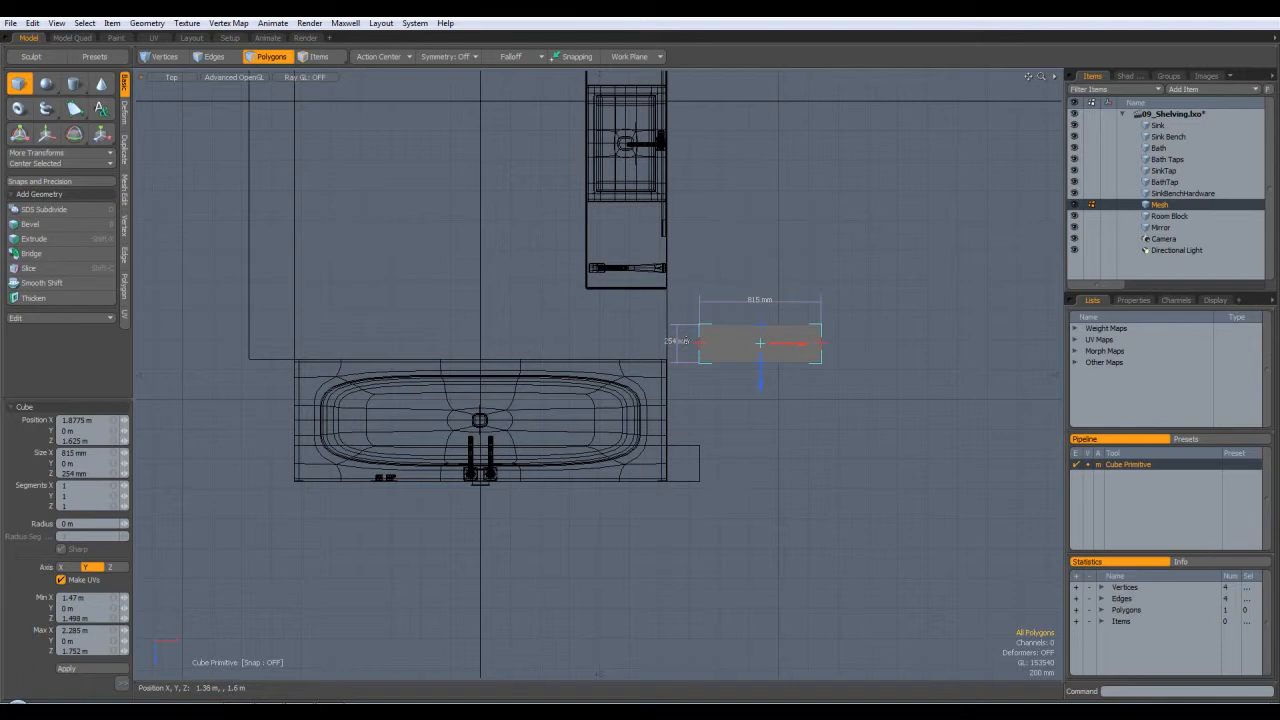
left_click(96, 474)
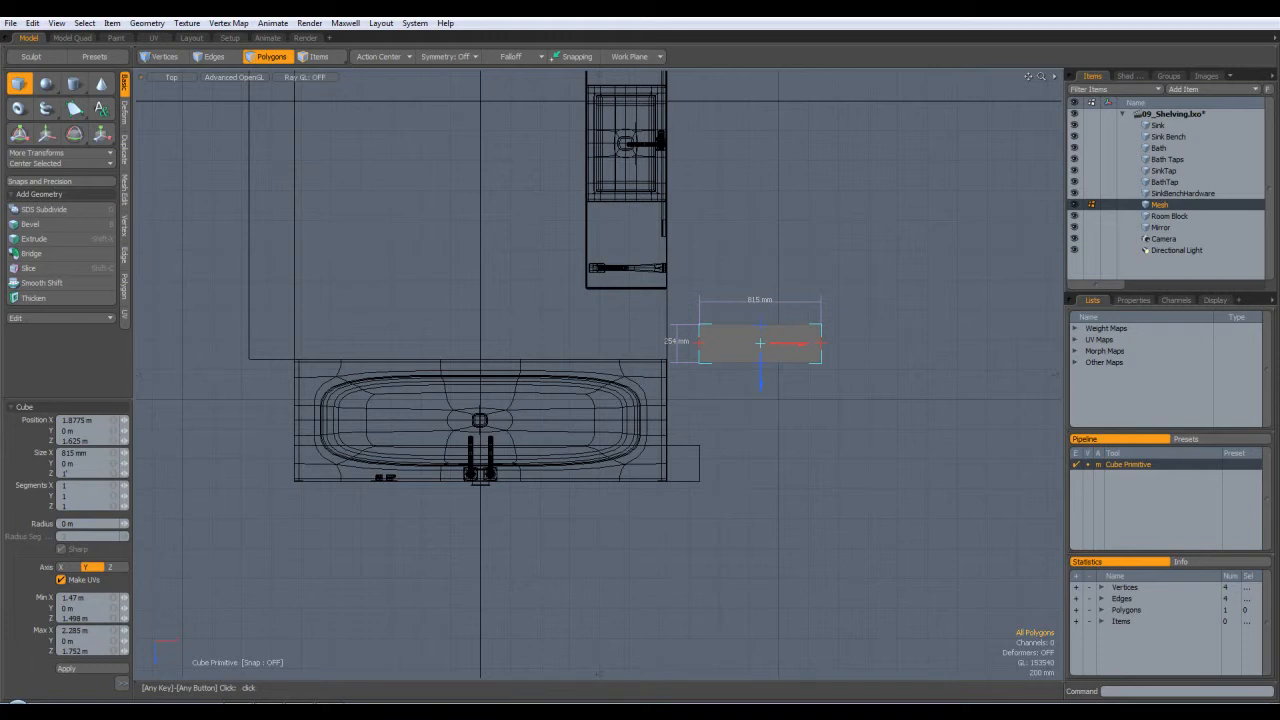
key("Return")
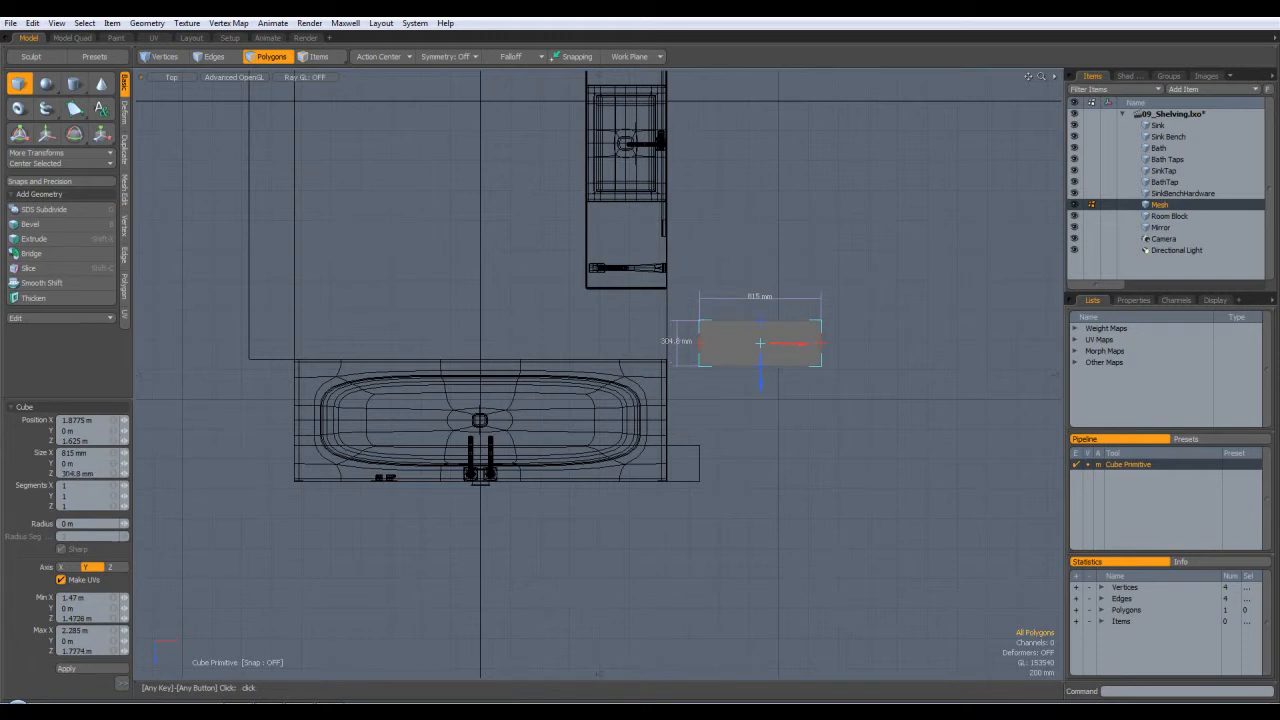
left_click(80, 473)
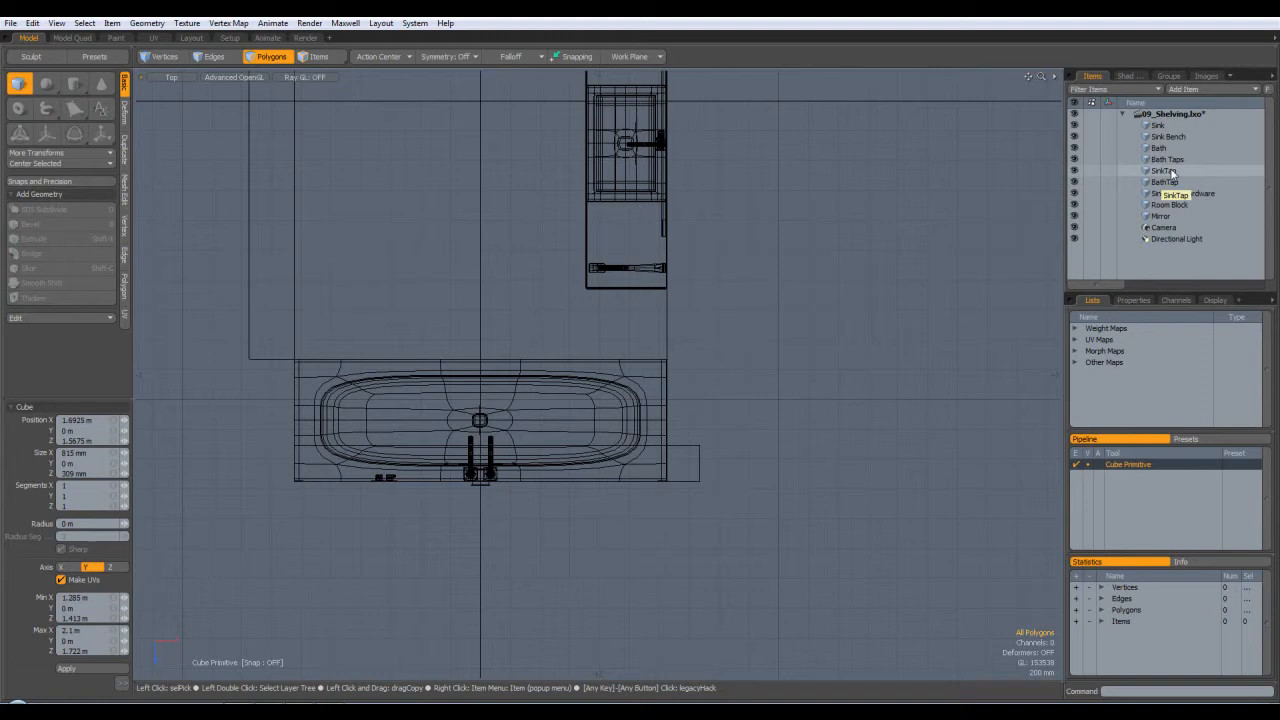
- Make the Room Block mesh active again and enable snapping in Grid mode
mouse_move(1162, 204)
left_mouse_down()
mouse_move(1190, 210)
mouse_move(1177, 216)
left_mouse_up()
left_click(570, 56)
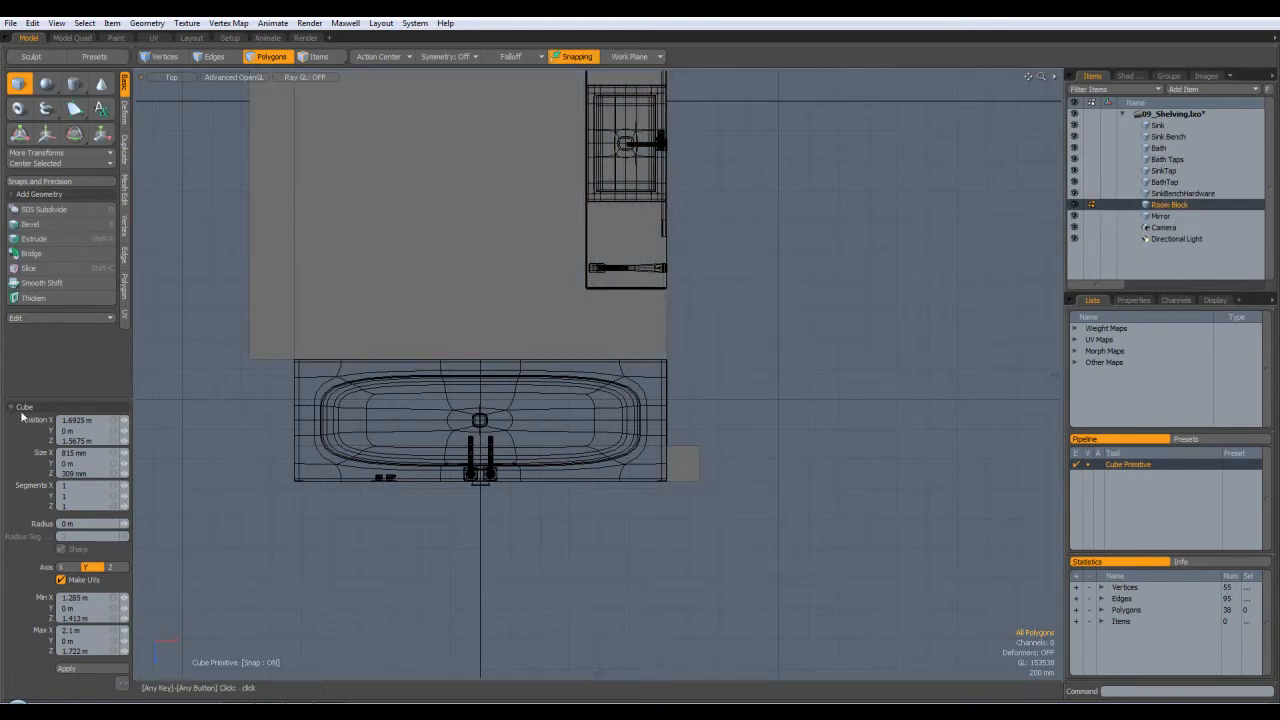
left_click(22, 88)
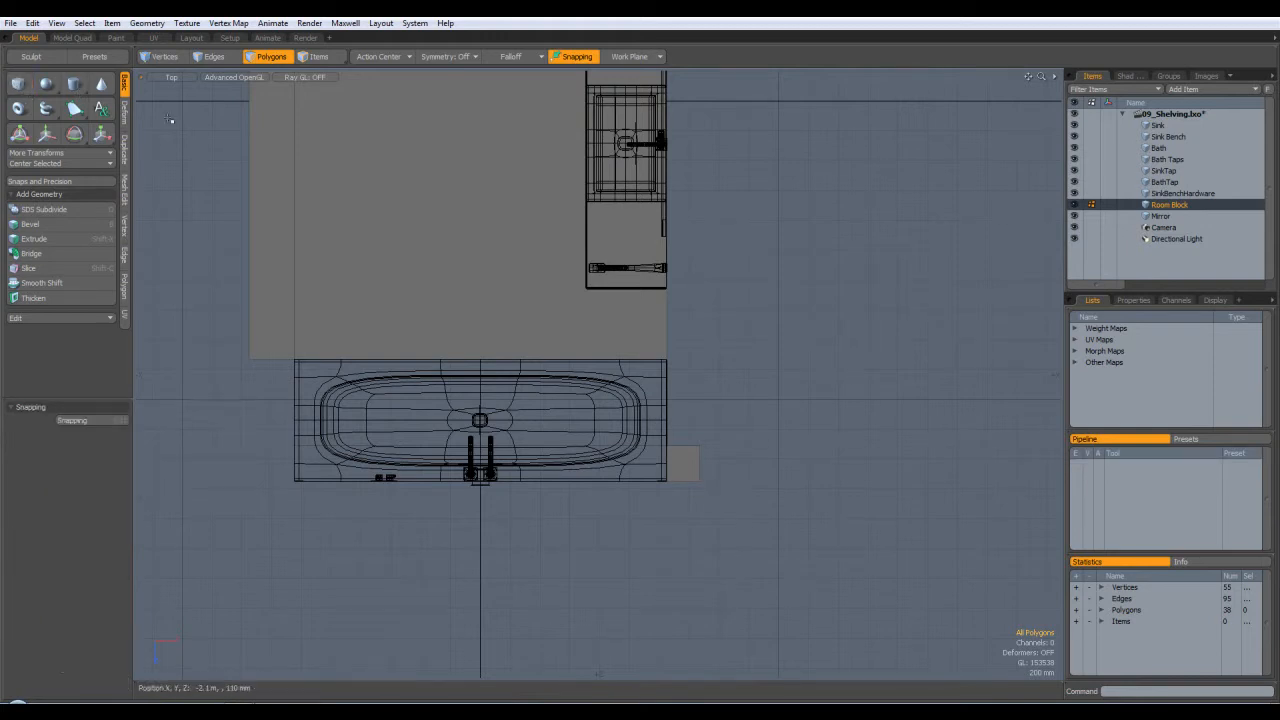
left_click(90, 420)
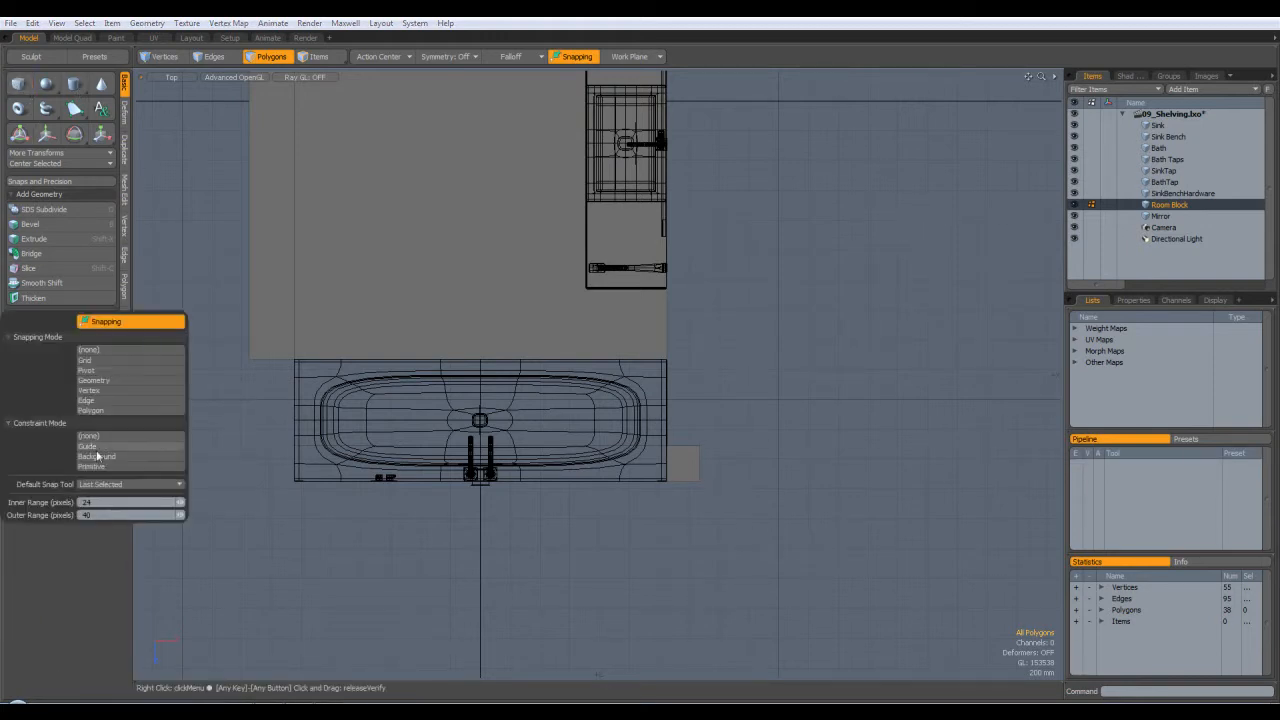
left_click(106, 361)
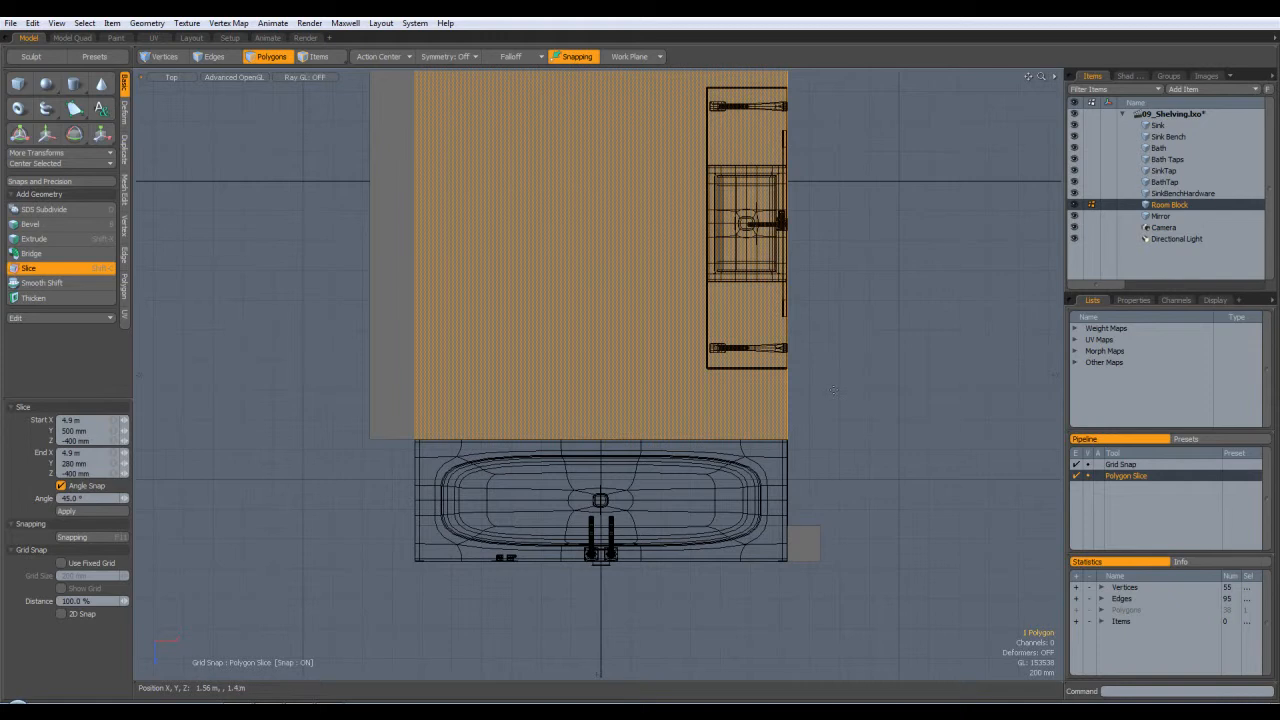
- Slice the floor polygon straight across its width, about 330 mm in front of the bath, and clear the selection
left_click_drag(837, 389, 211, 388)
key("space")
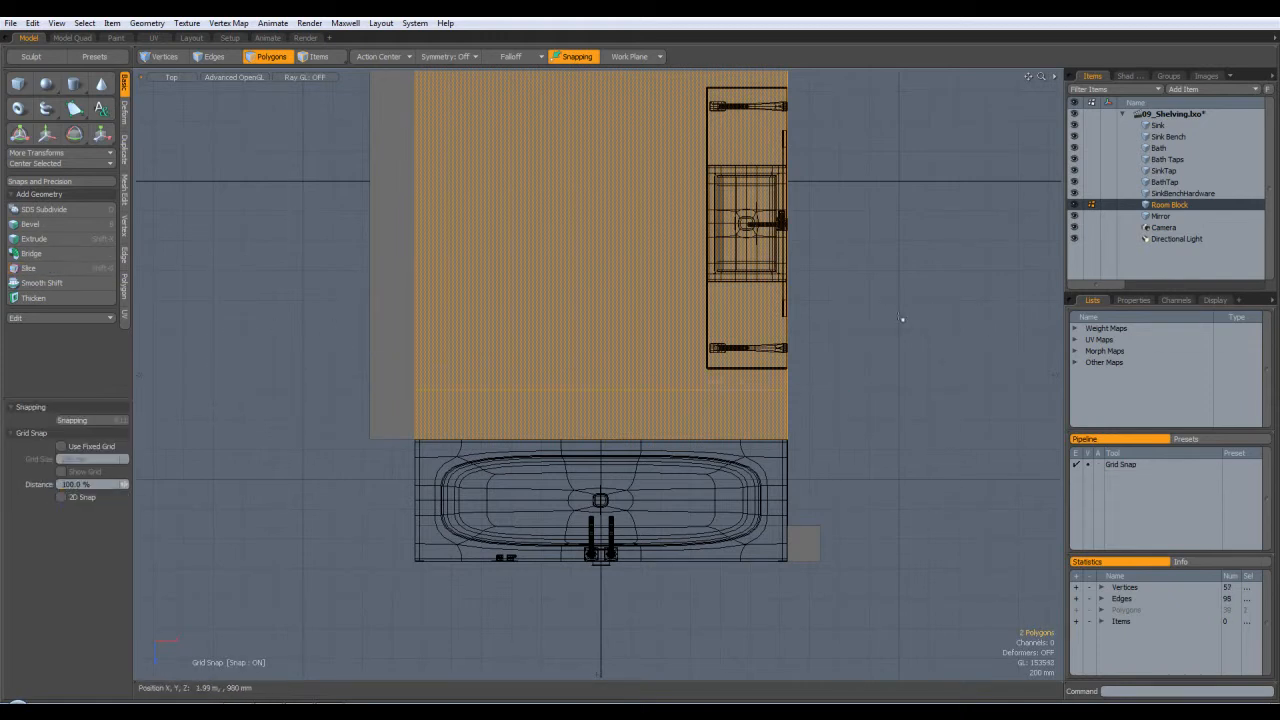
key("ctrl+space")
left_click(958, 303)
left_click_drag(914, 351, 800, 430, "alt")
left_click(867, 556)
- Bevel the floor strip in front of the bath upward by about 200 mm to form a step
left_click(707, 455)
mouse_move(707, 455)
left_mouse_down("alt")
mouse_move(826, 403)
mouse_move(884, 451)
mouse_move(822, 490)
mouse_move(824, 474)
mouse_move(692, 451)
left_mouse_up("alt")
key("b")
left_click_drag(655, 430, 655, 385)
key("space")
left_click(780, 520)
- Delete the full-height bath front panel and the overlapping back face of the step
left_click(662, 380)
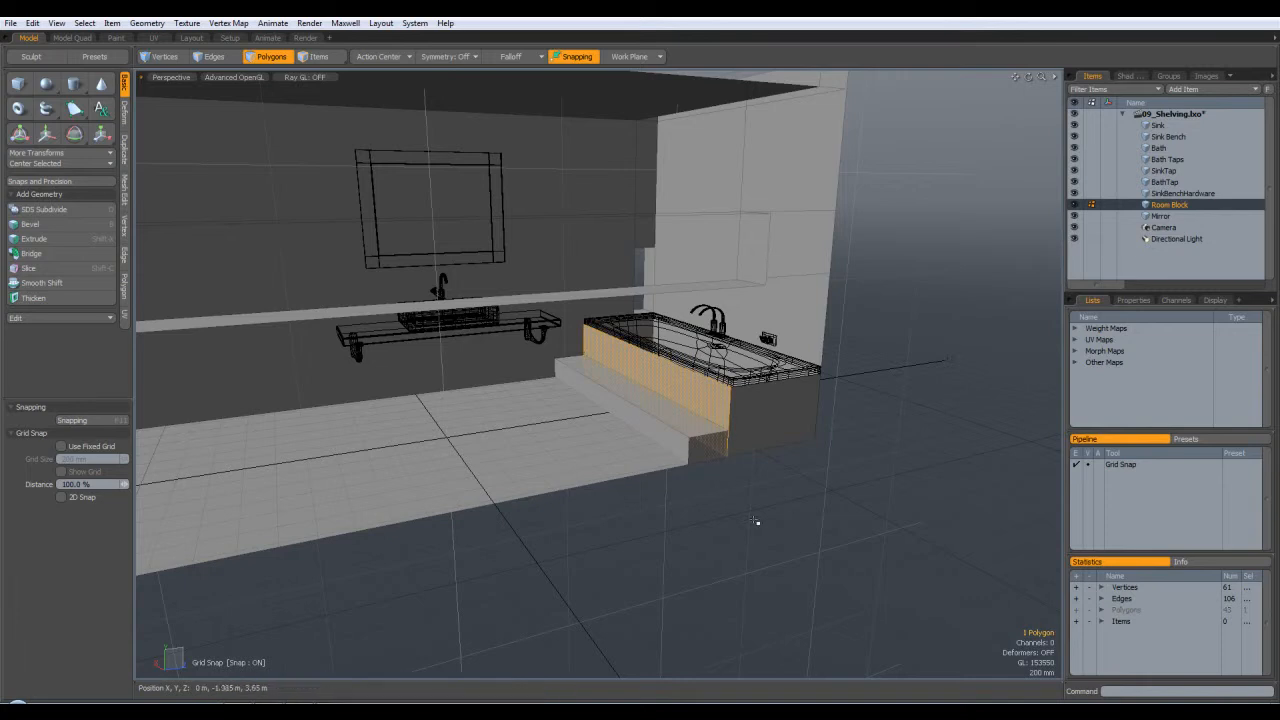
left_click_drag(728, 466, 714, 430, "alt")
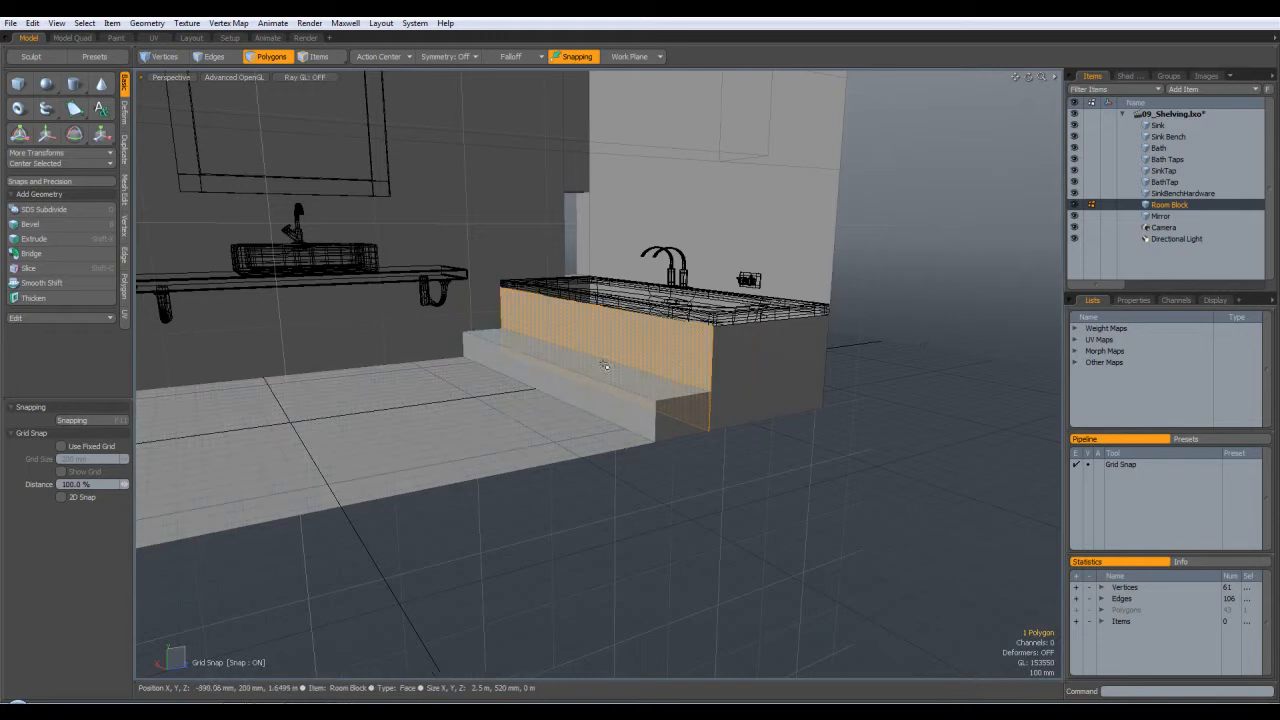
left_click_drag(808, 461, 829, 429, "alt")
left_click(842, 471)
left_click_drag(733, 324, 815, 405, "alt")
- Build a new bath front panel polygon from the four corner vertices between the step's top and the bath rim
key("1")
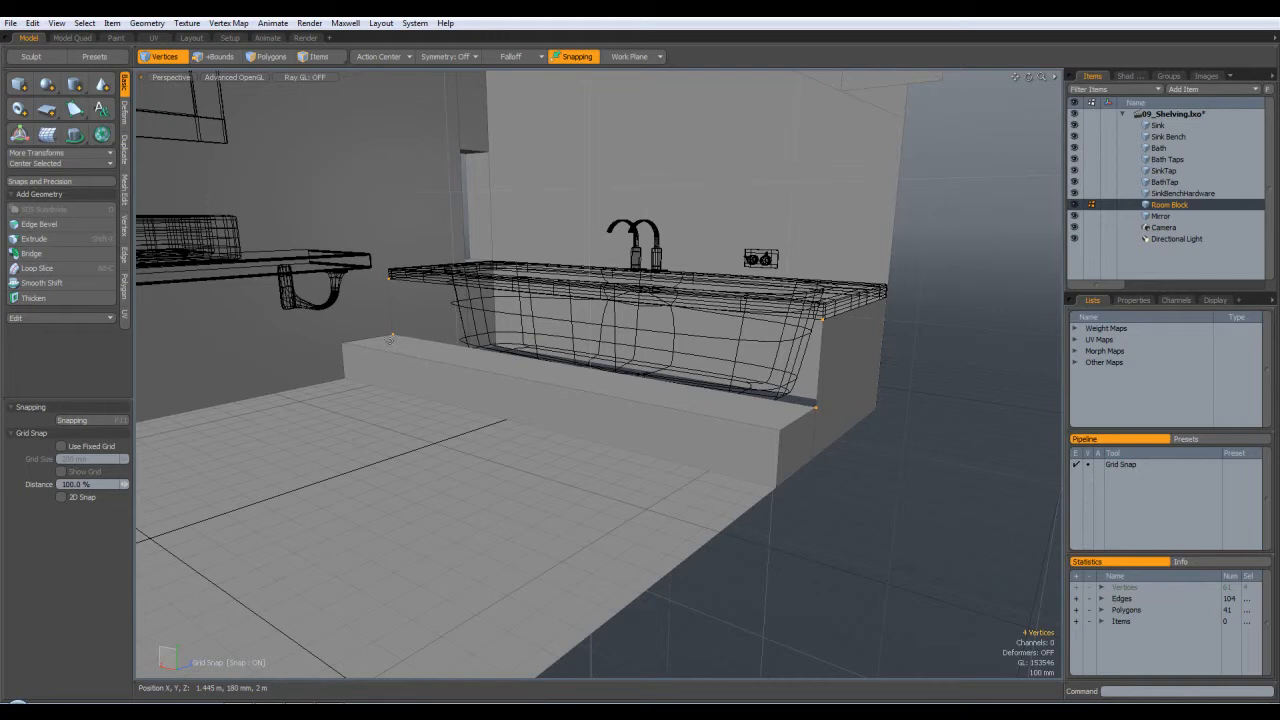
key("p")
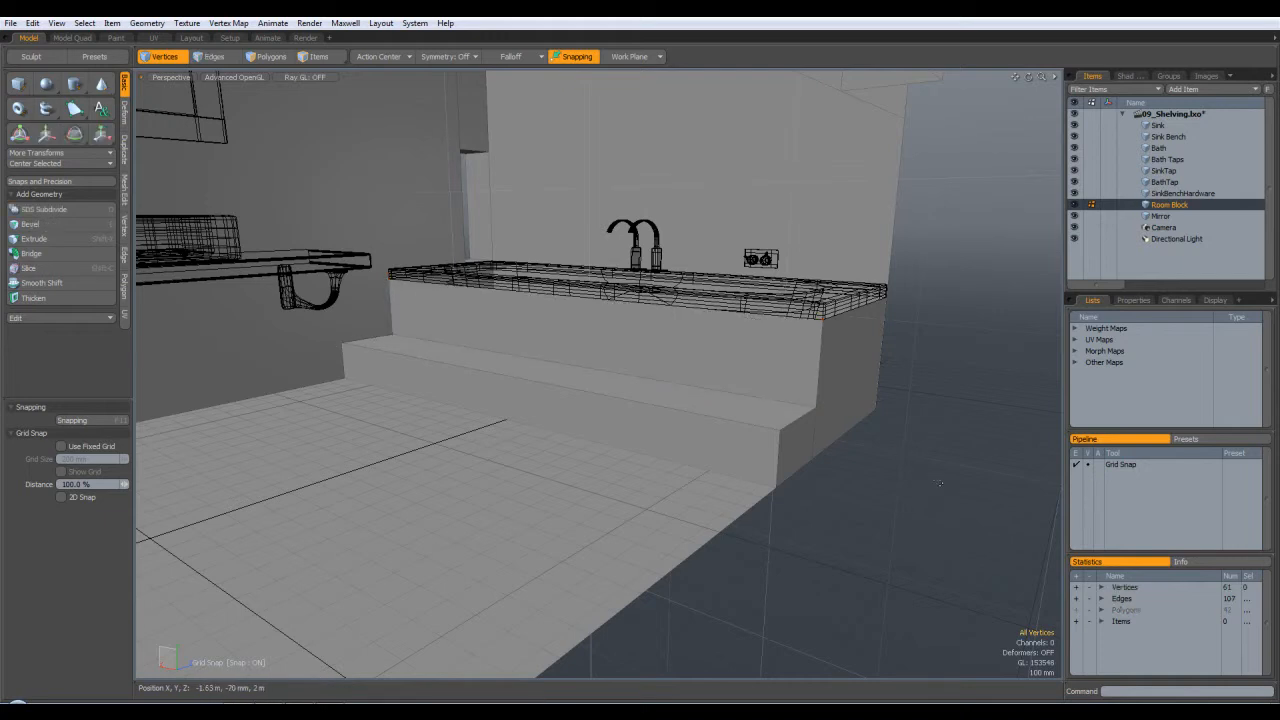
left_click(268, 56)
left_click(858, 426)
left_click_drag(858, 426, 677, 390, "alt")
scroll(816, 489, "down", 5)
scroll(704, 401, "up", 3)
left_click(981, 424)
scroll(648, 373, "up", 4)
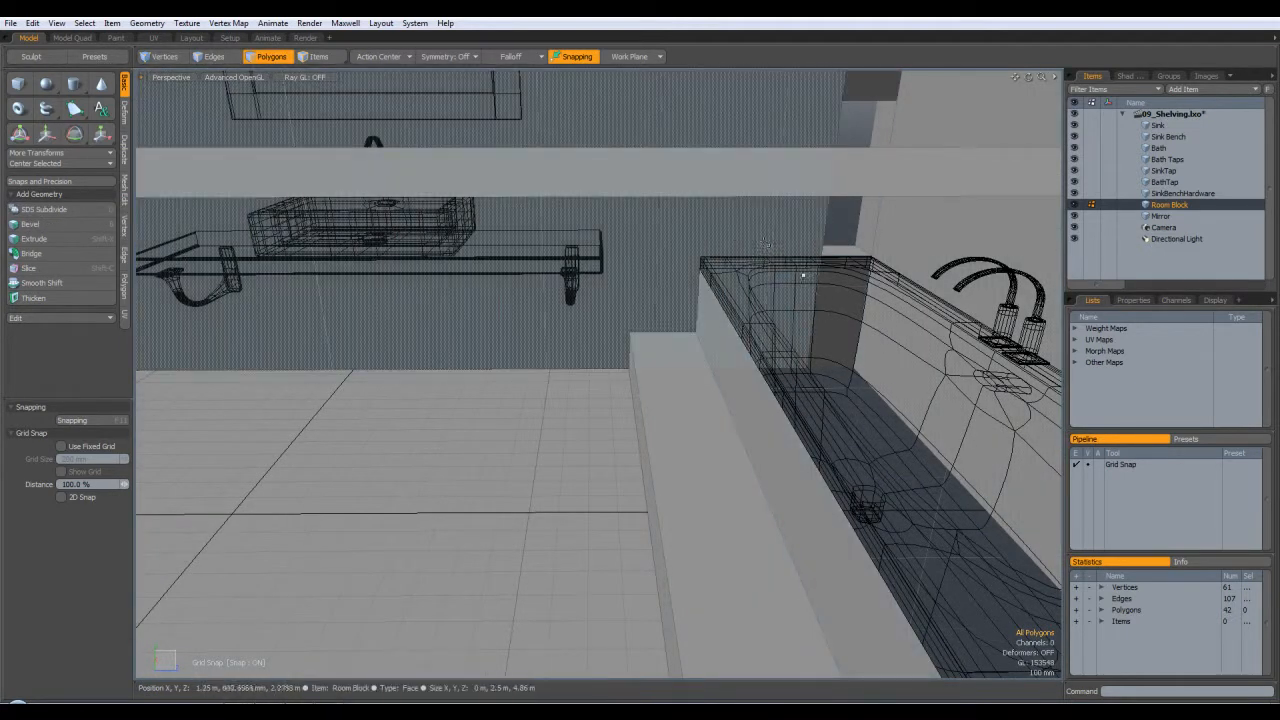
- Loop-slice the step's top face between its two short end edges with three lengthwise cuts
left_click_drag(700, 420, 746, 455, "alt")
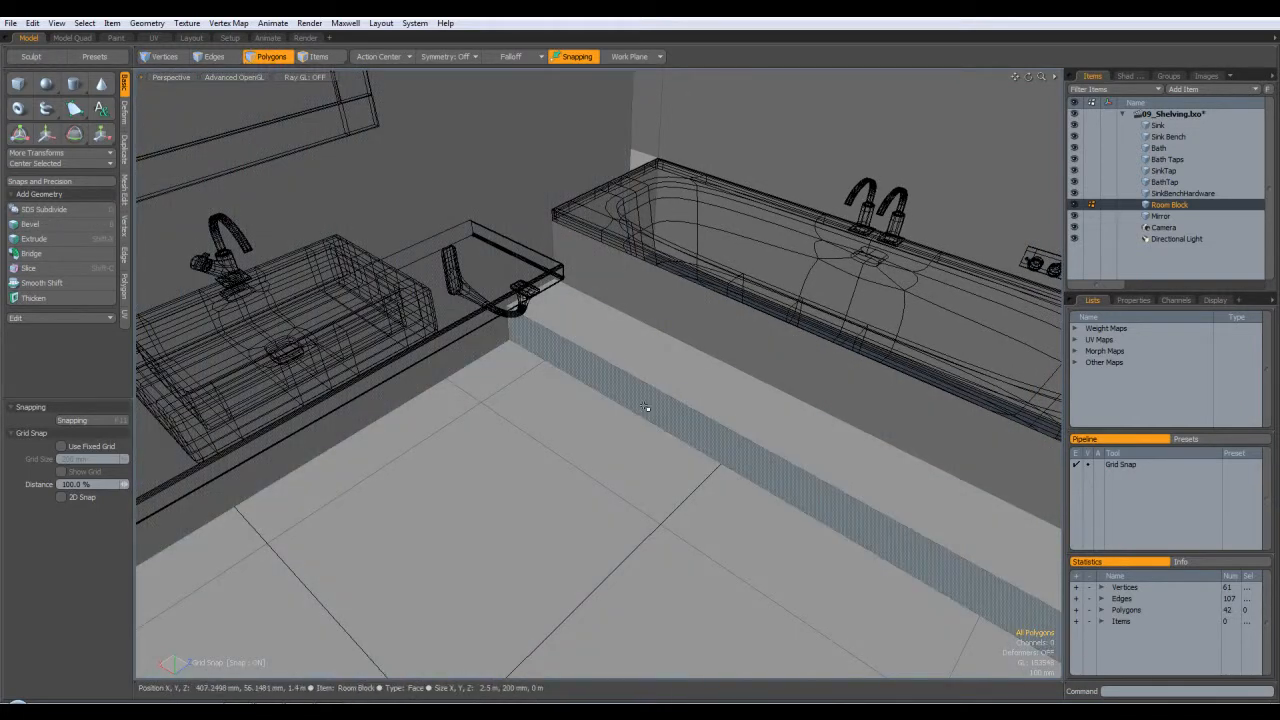
left_click(663, 370)
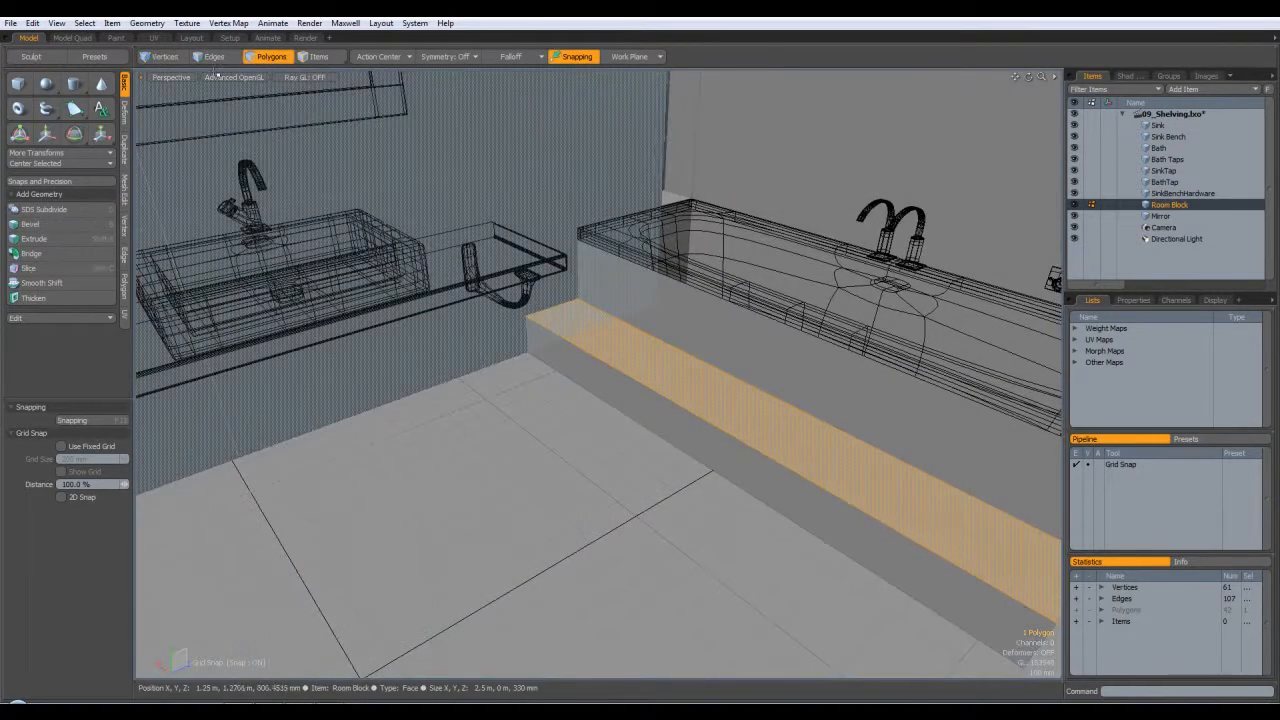
left_click(212, 58)
left_click(553, 308)
left_click_drag(630, 390, 860, 430, "alt")
left_click(792, 100, "shift")
left_click_drag(810, 128, 791, 346, "alt")
key("alt+c")
left_click(822, 456)
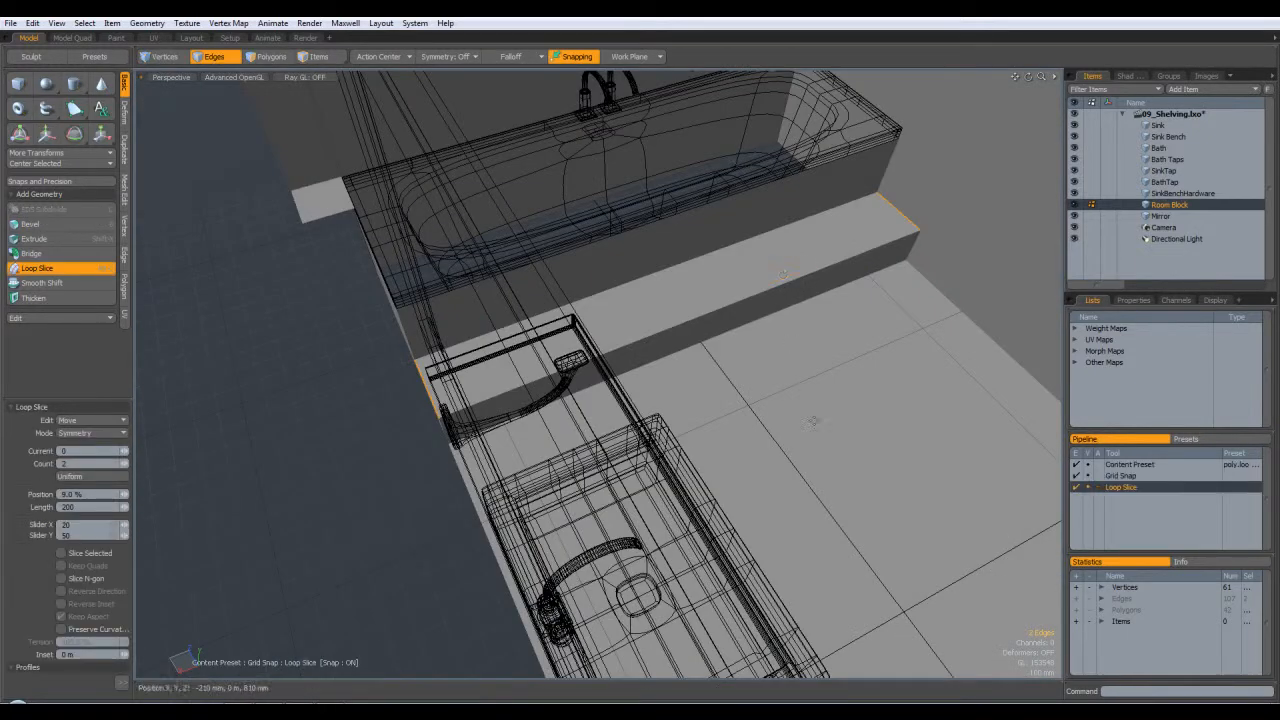
left_click_drag(868, 400, 651, 333, "alt")
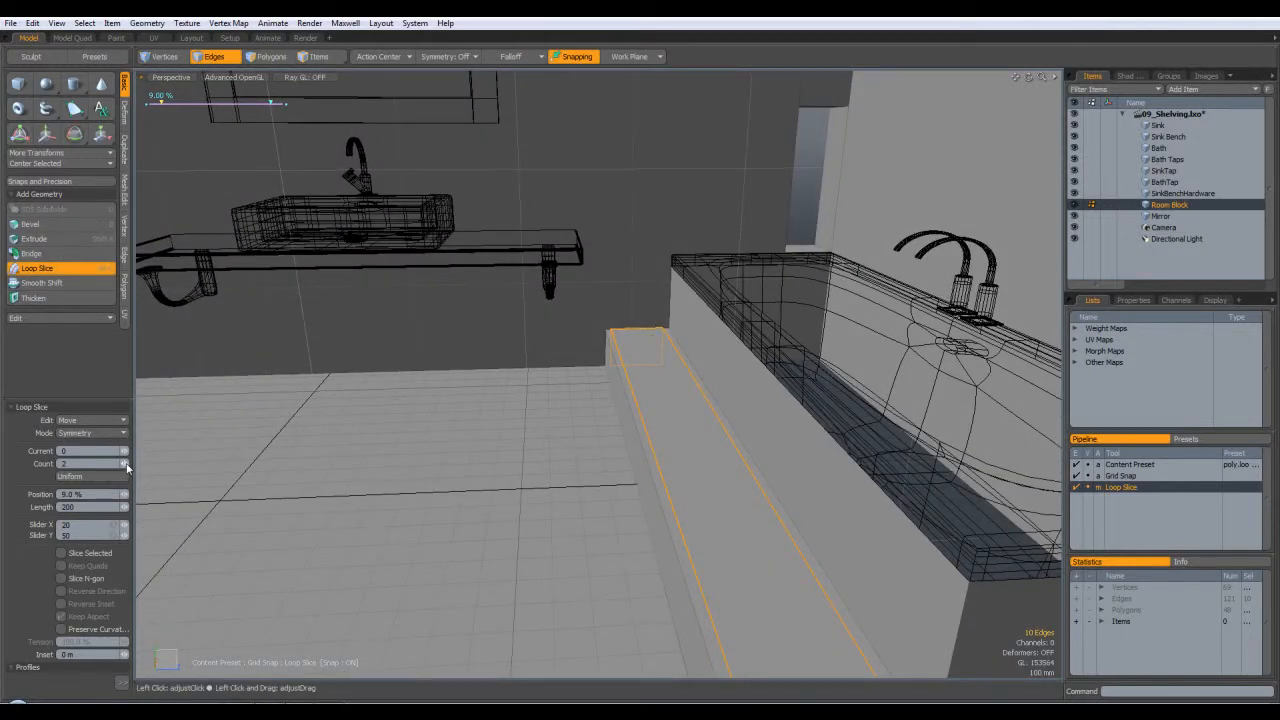
left_click(127, 464)
left_click(127, 468)
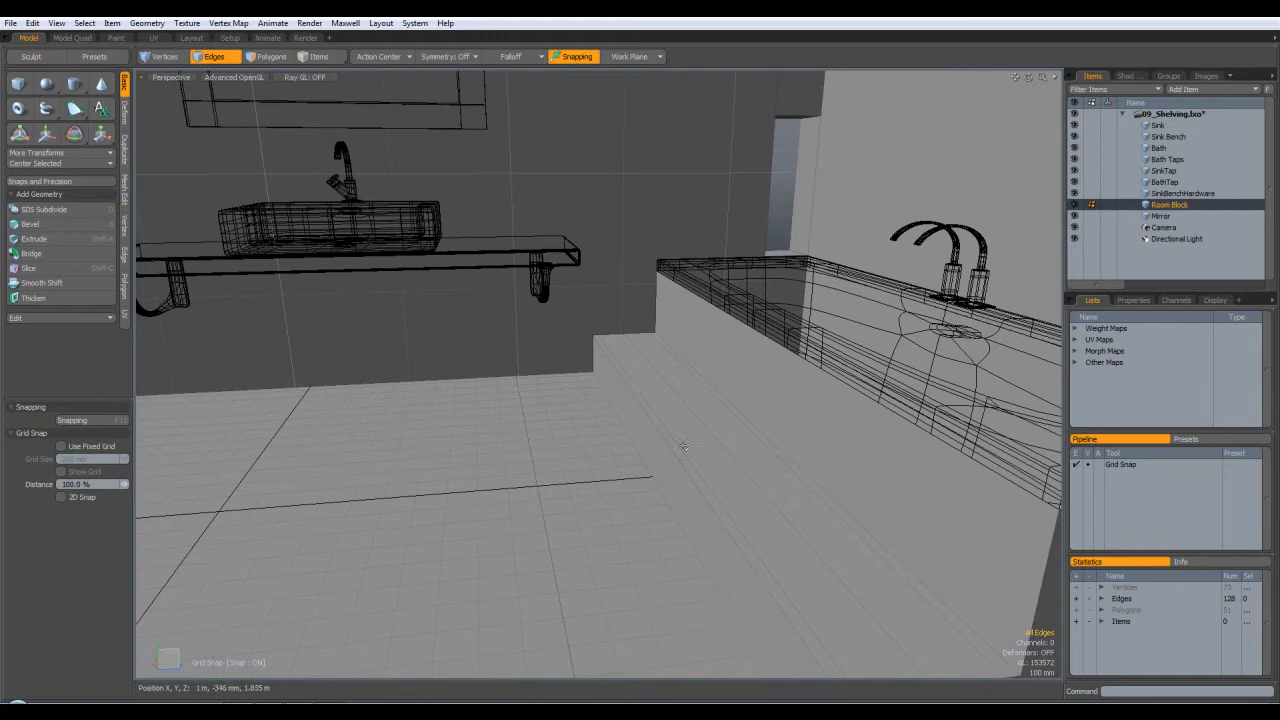
- Turn off snapping and bevel the three lengthwise edges on the step's top with a 15 mm inset and round level 0
key("2")
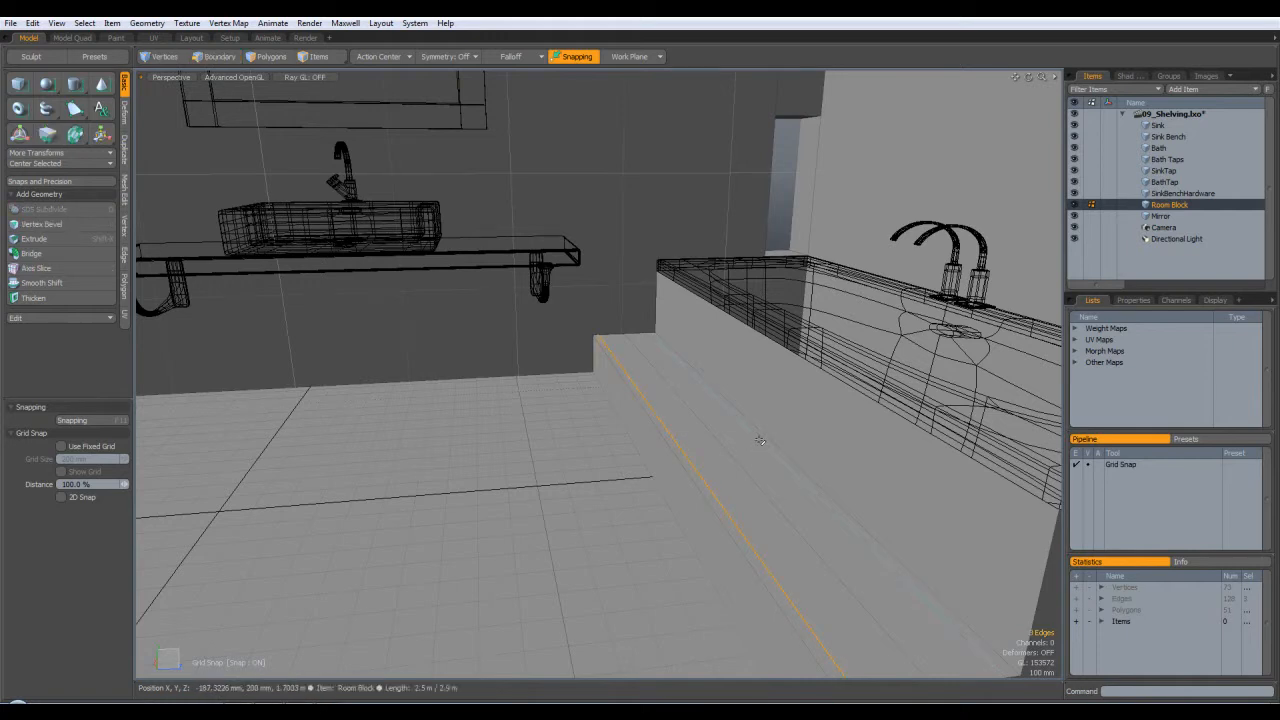
key("2")
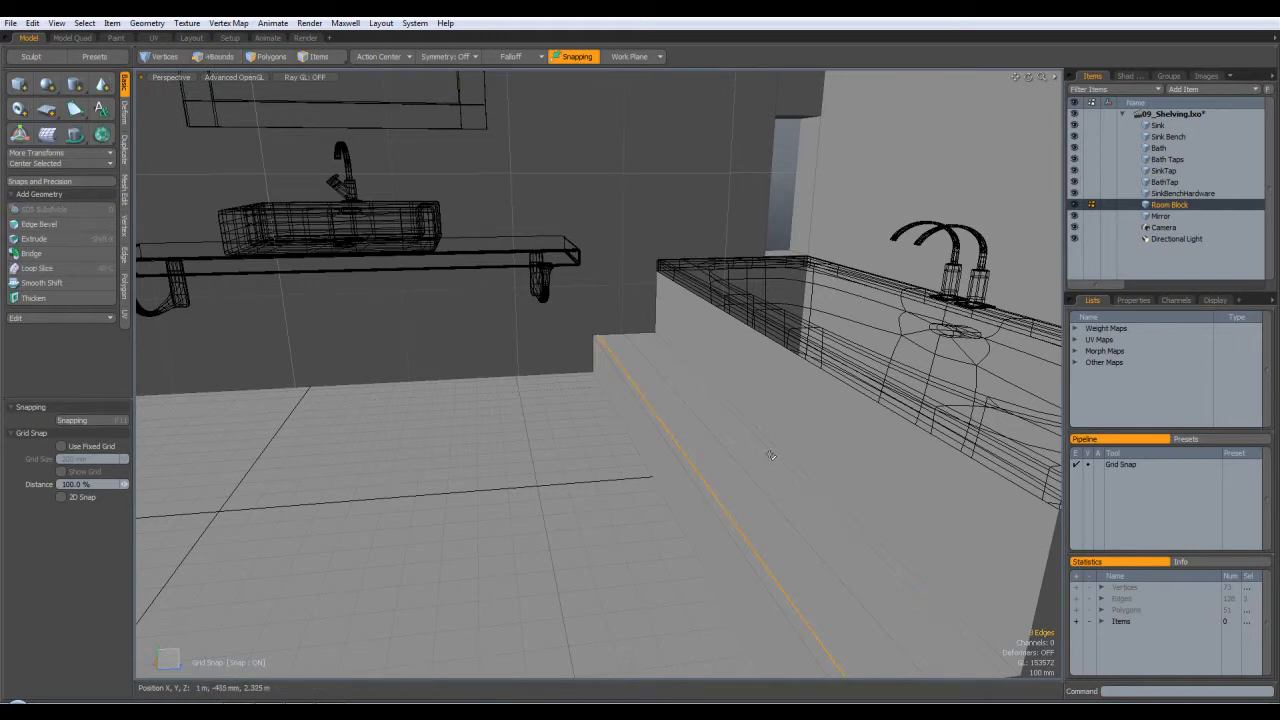
left_click_drag(771, 453, 305, 125, "alt")
key("2")
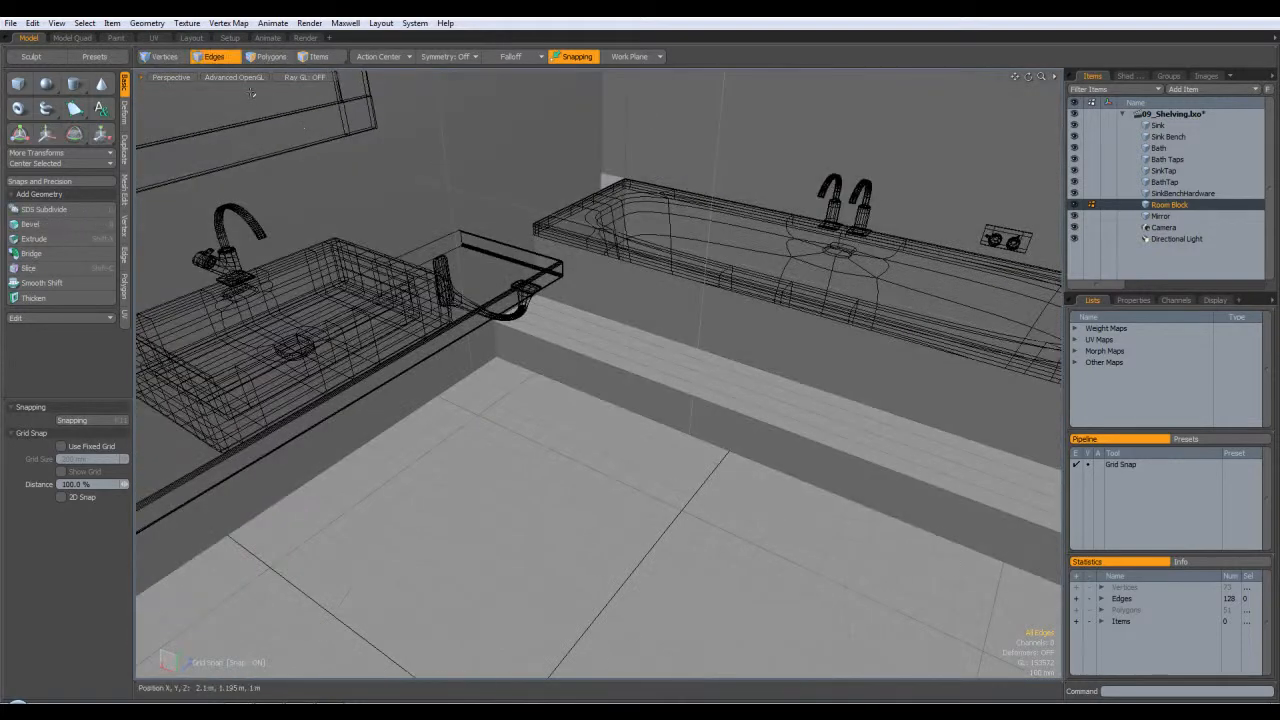
left_click(570, 56)
left_click_drag(560, 300, 676, 406, "alt")
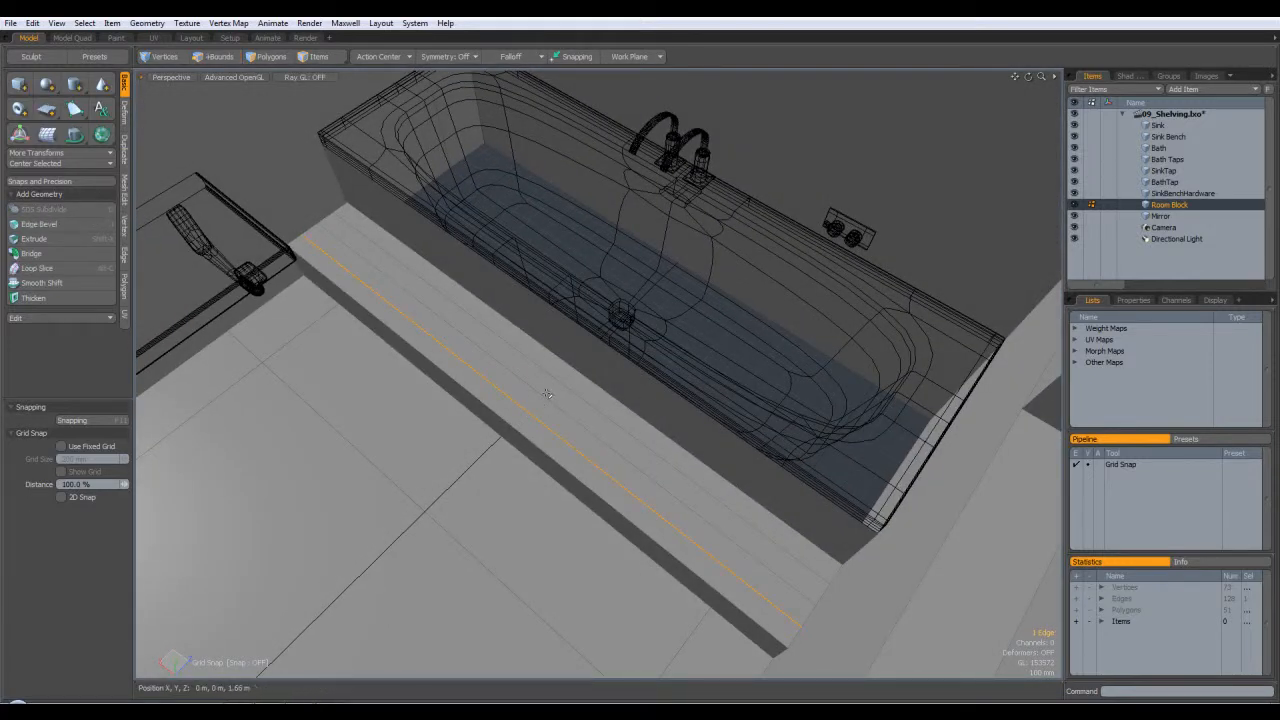
left_click_drag(566, 386, 652, 434, "alt")
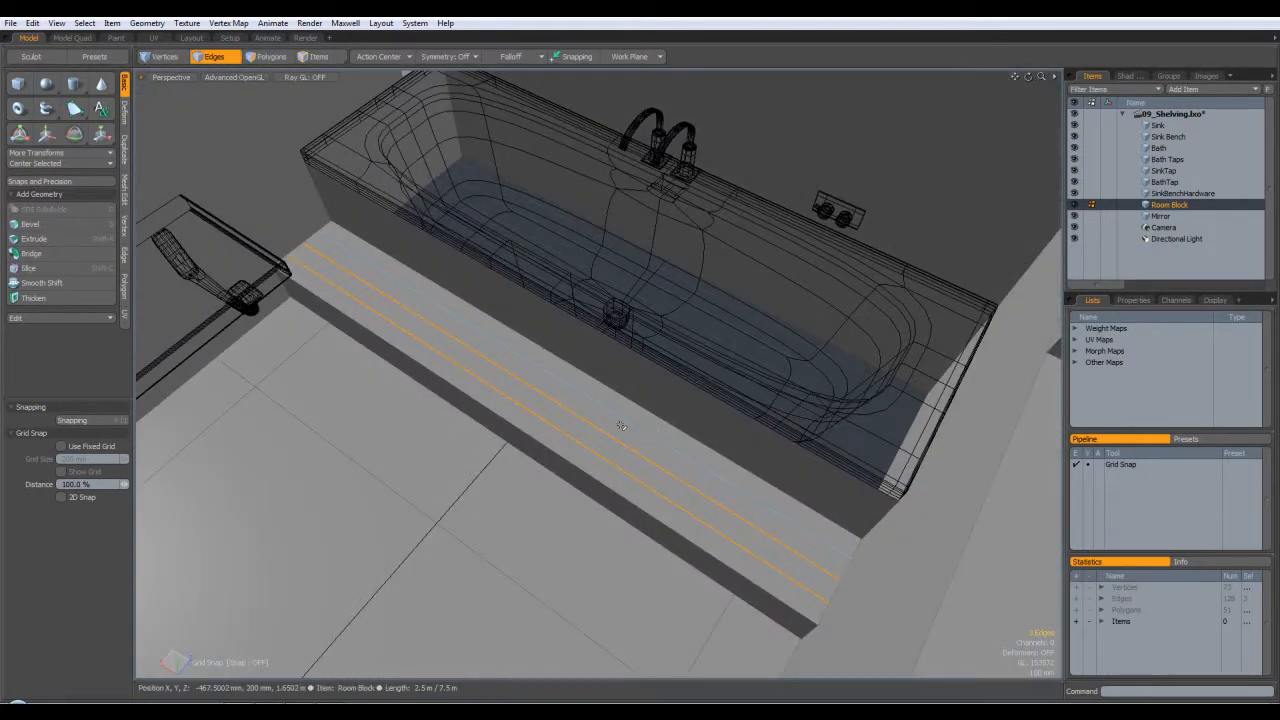
key("b")
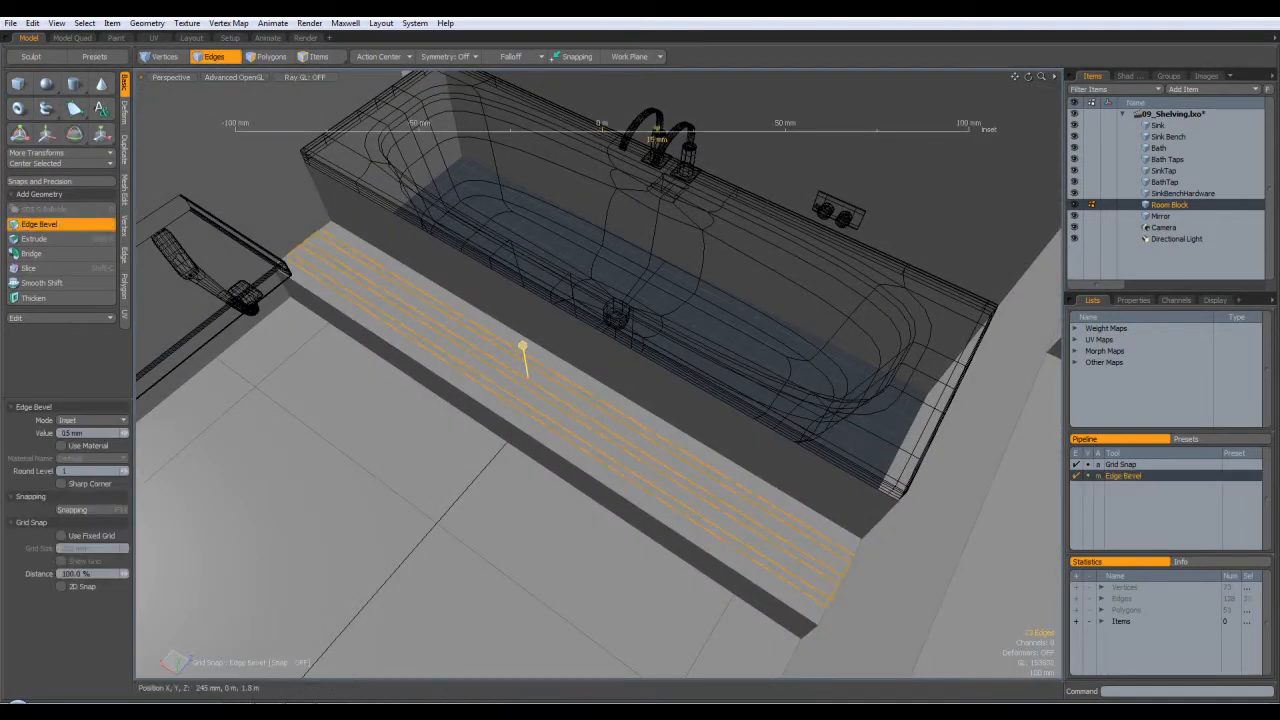
scroll(445, 500, "down", 2)
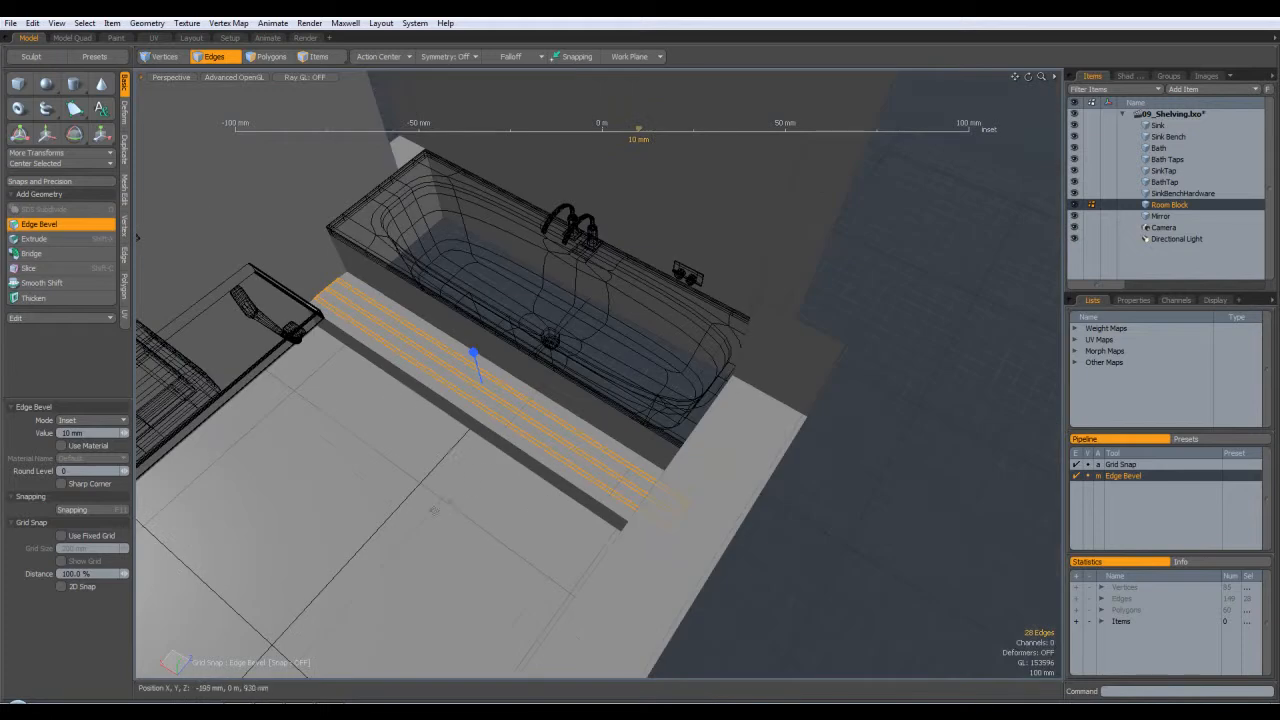
scroll(462, 383, "up", 2)
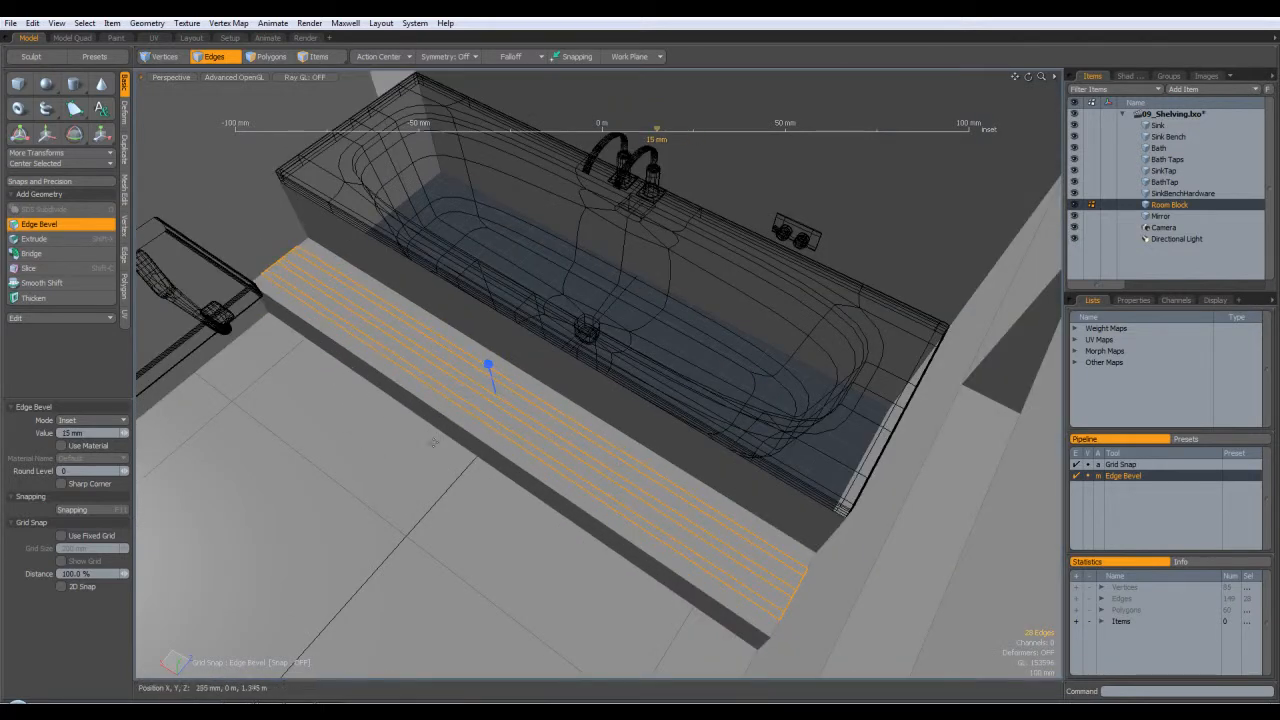
key("space")
- Bevel the three narrow strips on the step's top with a shift of -20 mm to form grooves
key("3")
scroll(407, 474, "up", 10)
left_click_drag(470, 420, 439, 416, "alt")
key("b")
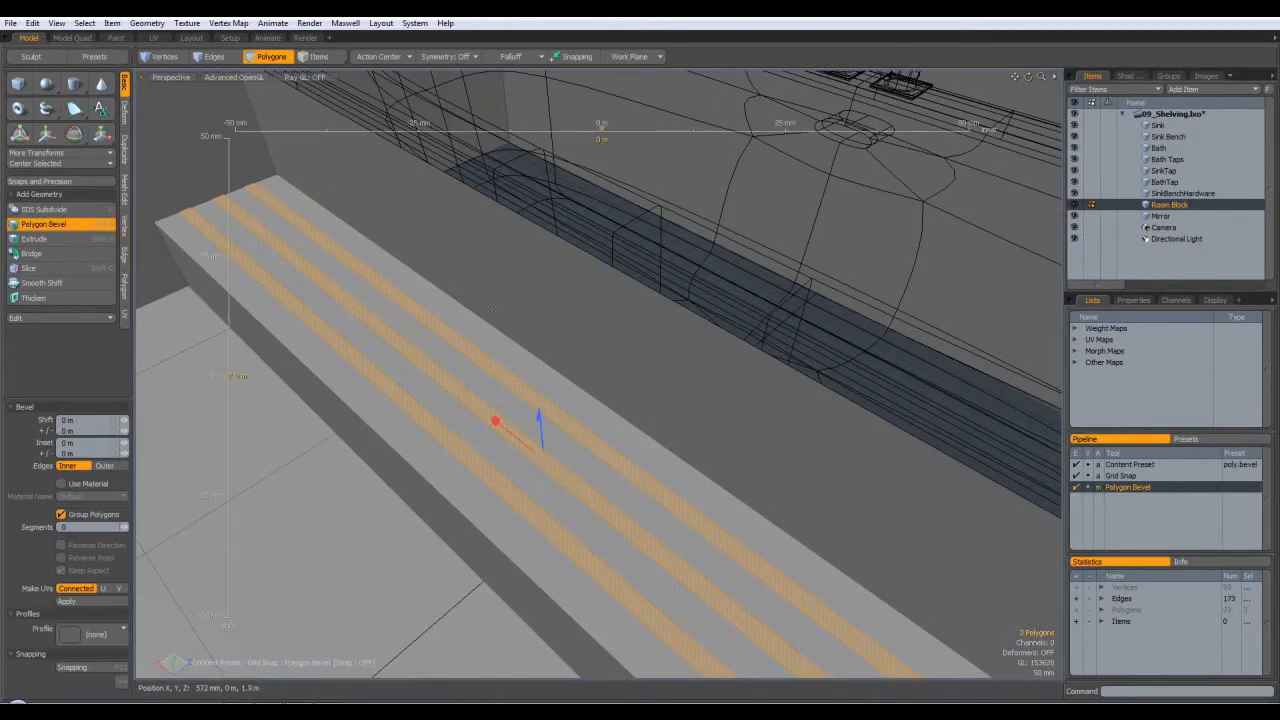
left_click_drag(540, 425, 540, 485)
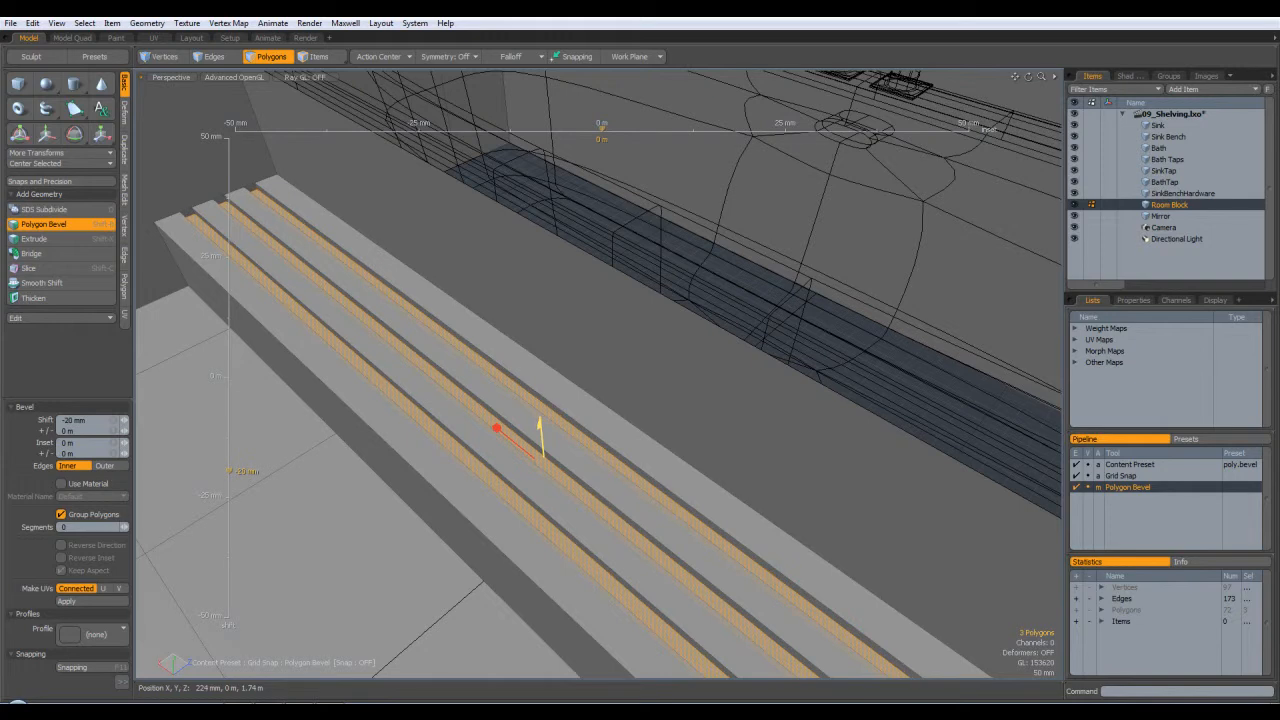
key("space")
- Delete the small end face that closes the groove nearest the floor where it meets the side wall
left_click_drag(540, 440, 731, 409, "alt")
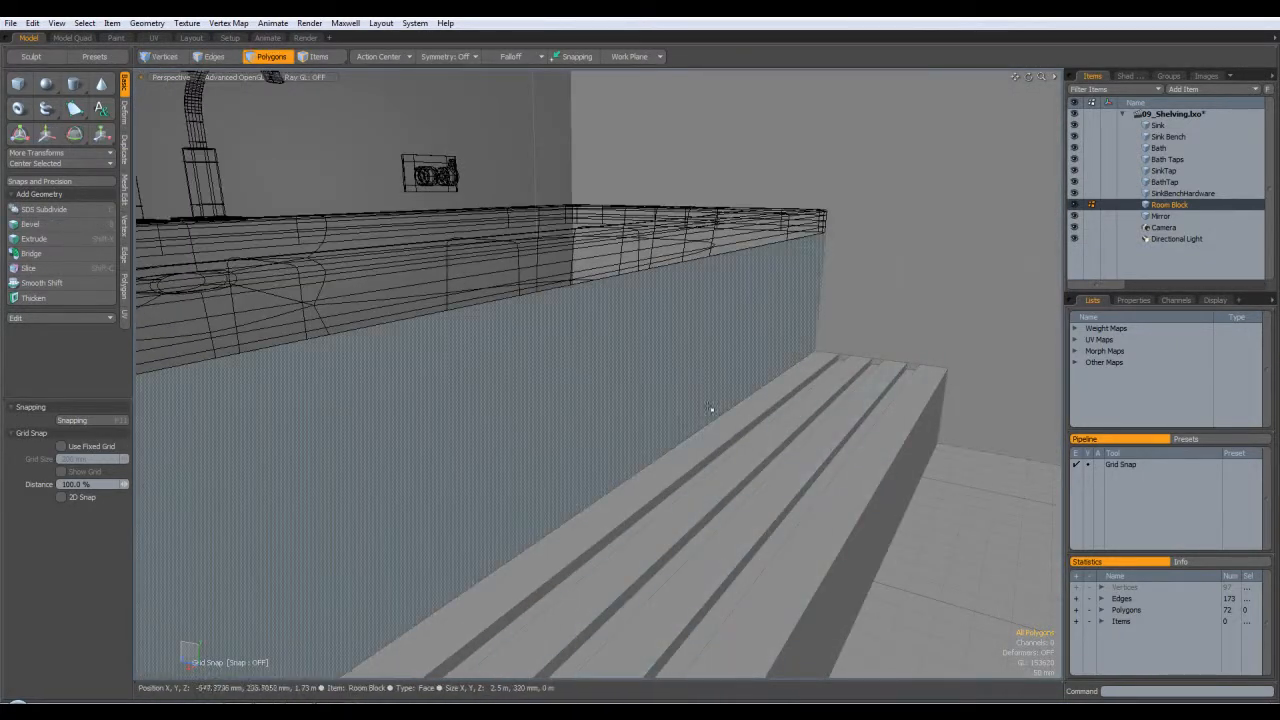
left_click_drag(760, 435, 446, 135, "alt")
left_click(909, 417)
left_click(915, 396)
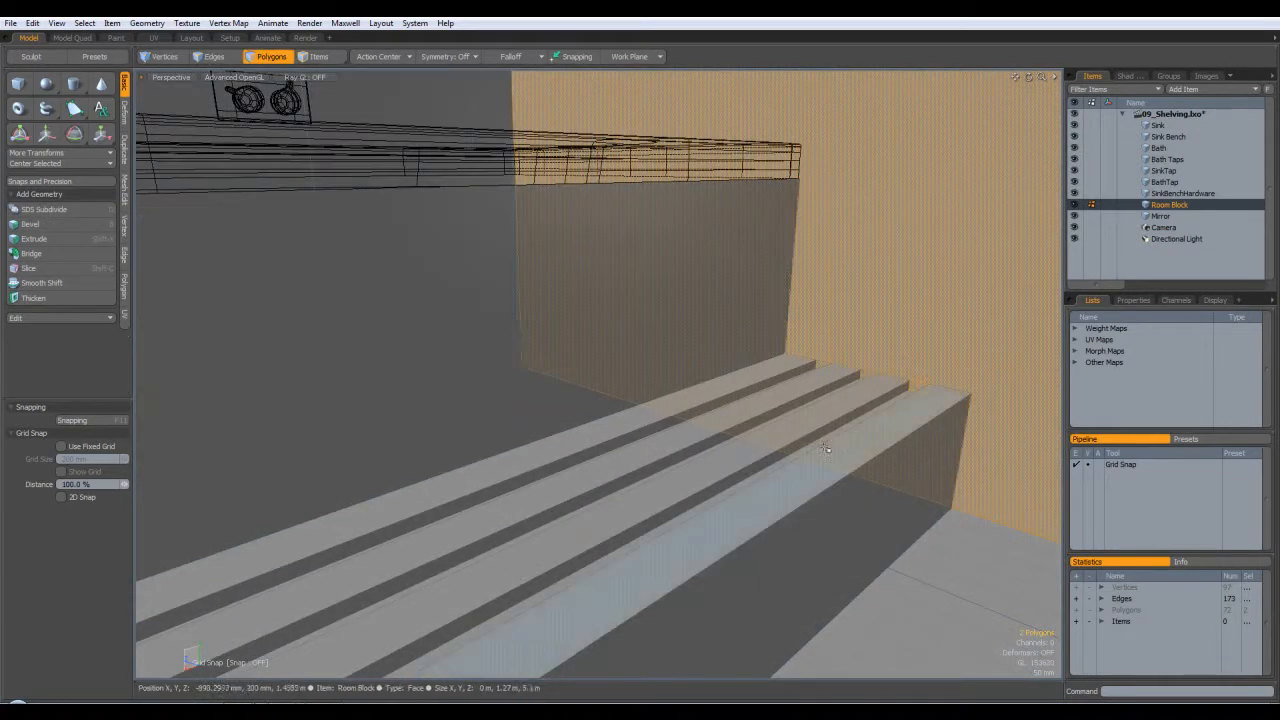
left_click(843, 453)
left_click(914, 388)
left_click_drag(938, 448, 869, 402, "alt")
left_click_drag(789, 351, 943, 486, "alt")
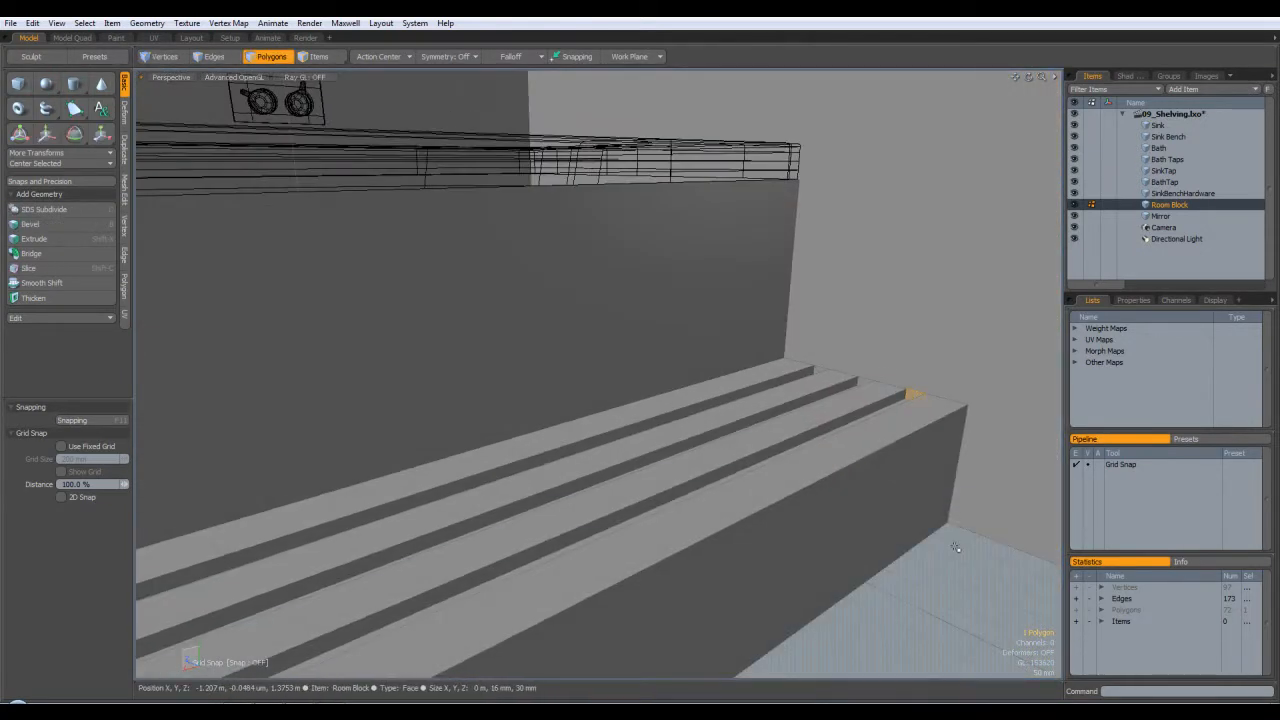
key("Delete")
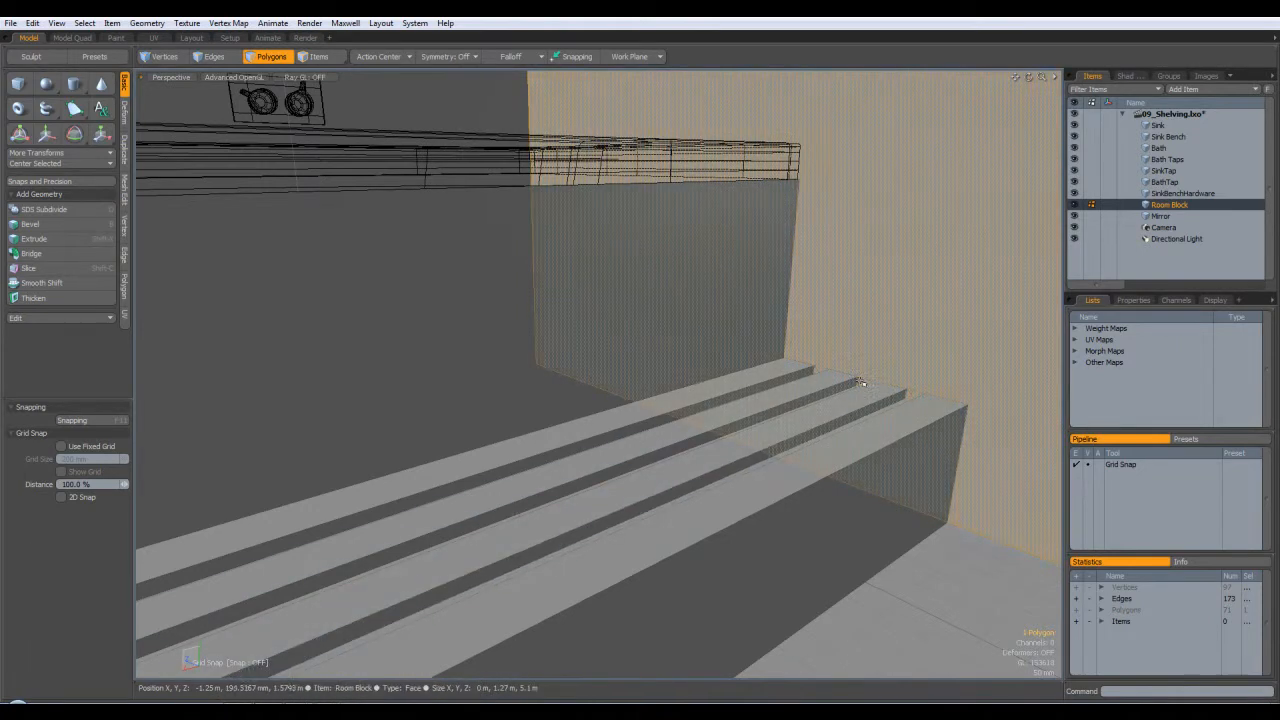
- Delete the small wall-side end faces of the other two grooves in the step
left_click(875, 442, "shift")
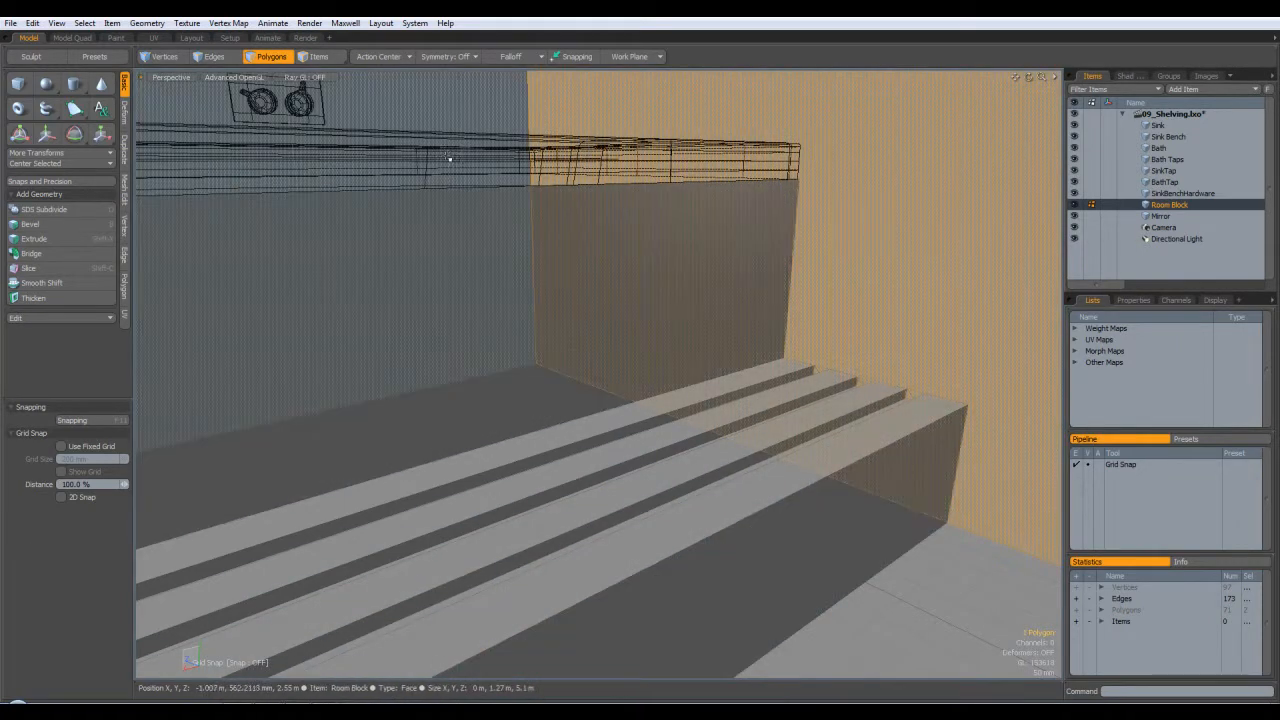
left_click(470, 128)
key("ctrl+z")
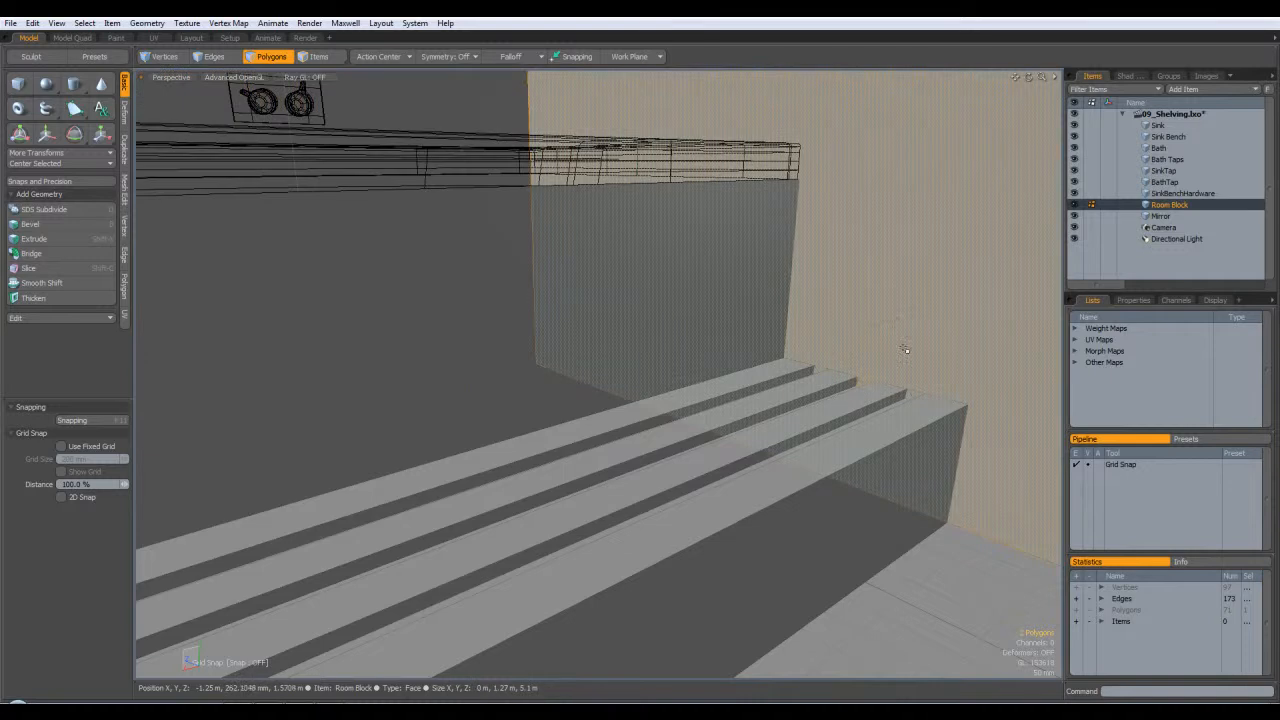
left_click_drag(1006, 489, 793, 305, "alt")
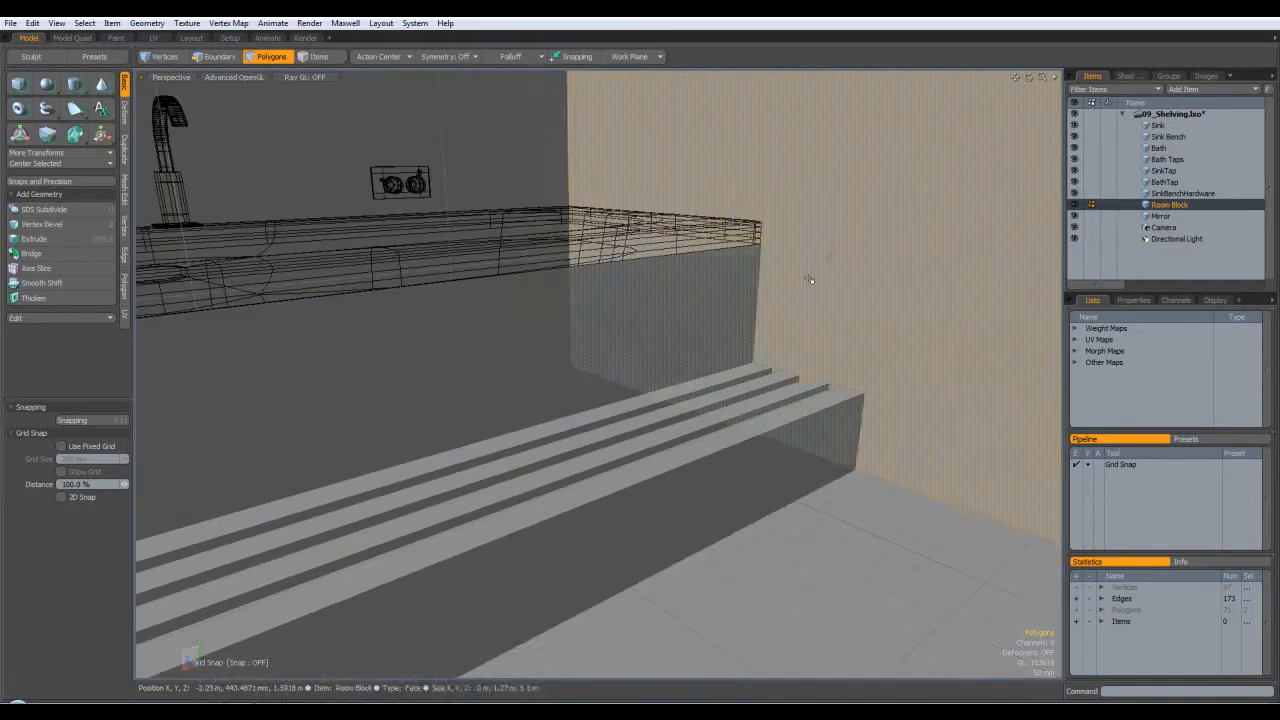
key("Delete")
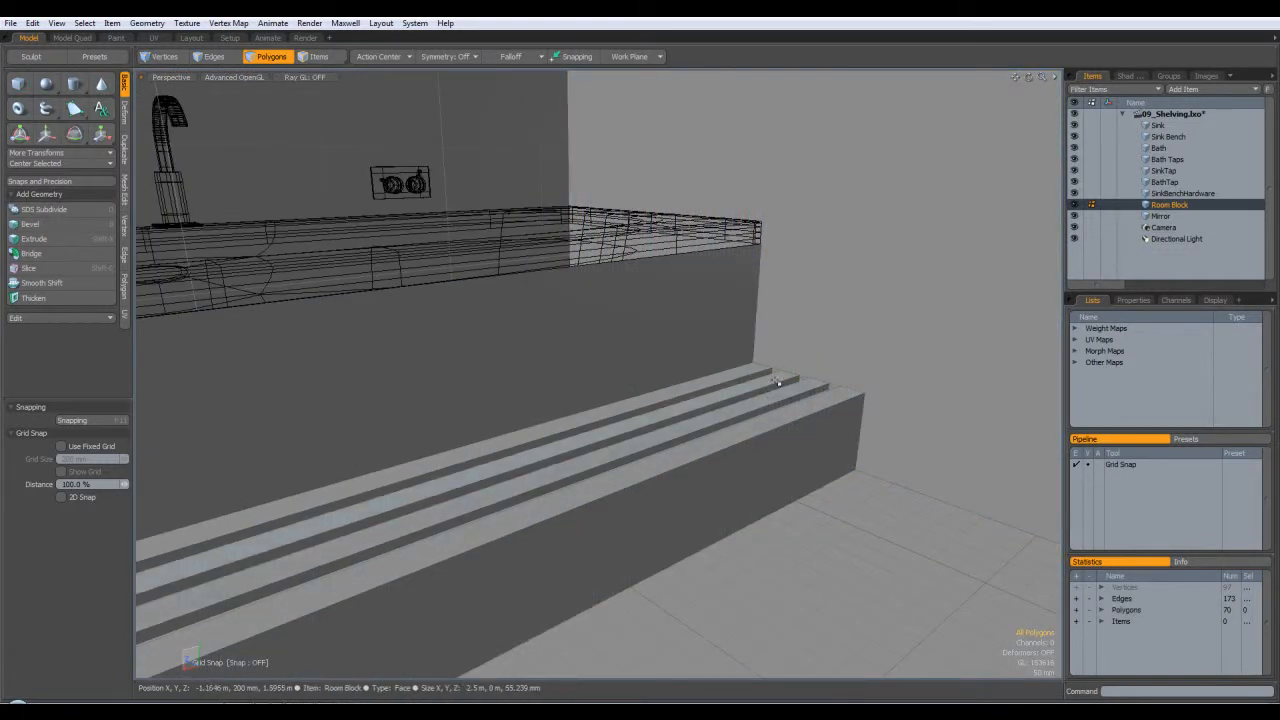
scroll(775, 388, "down", 2)
scroll(788, 367, "up", 5)
left_click(937, 598)
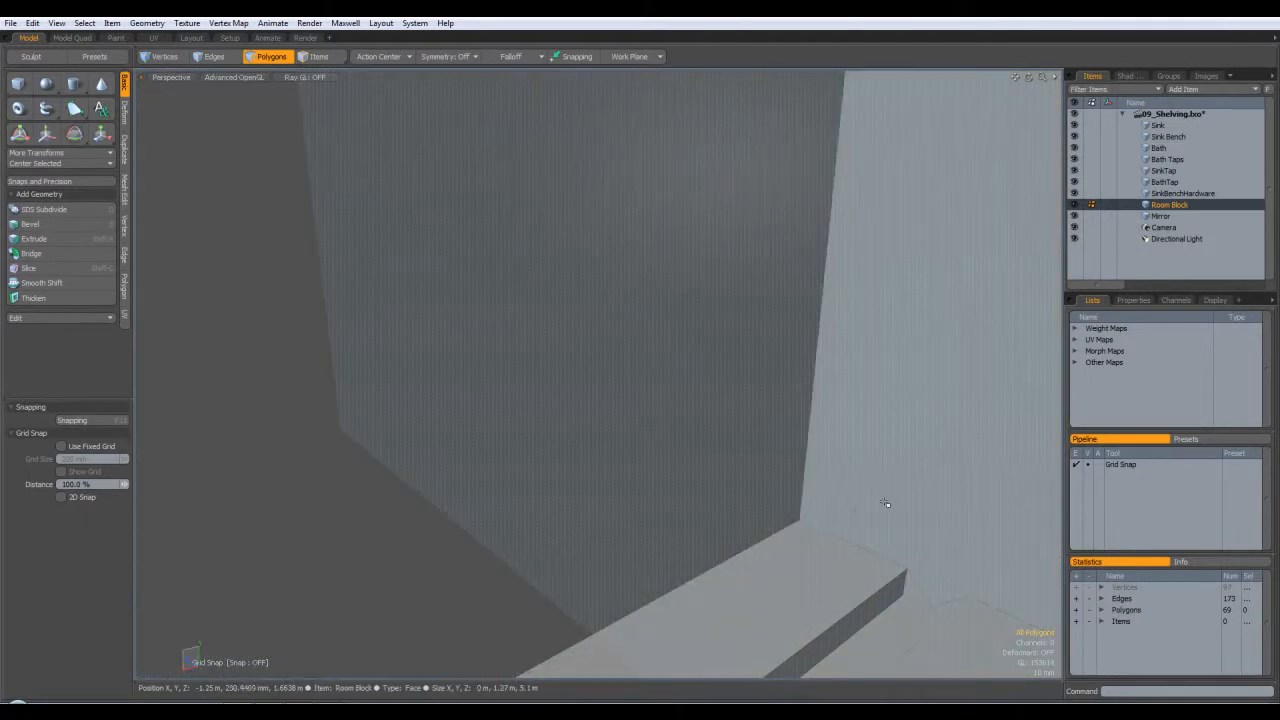
- Try to select the small 15 by 30 mm faces beneath the step's top at the side wall
left_click_drag(916, 456, 662, 378, "alt")
left_click_drag(644, 420, 514, 523, "alt")
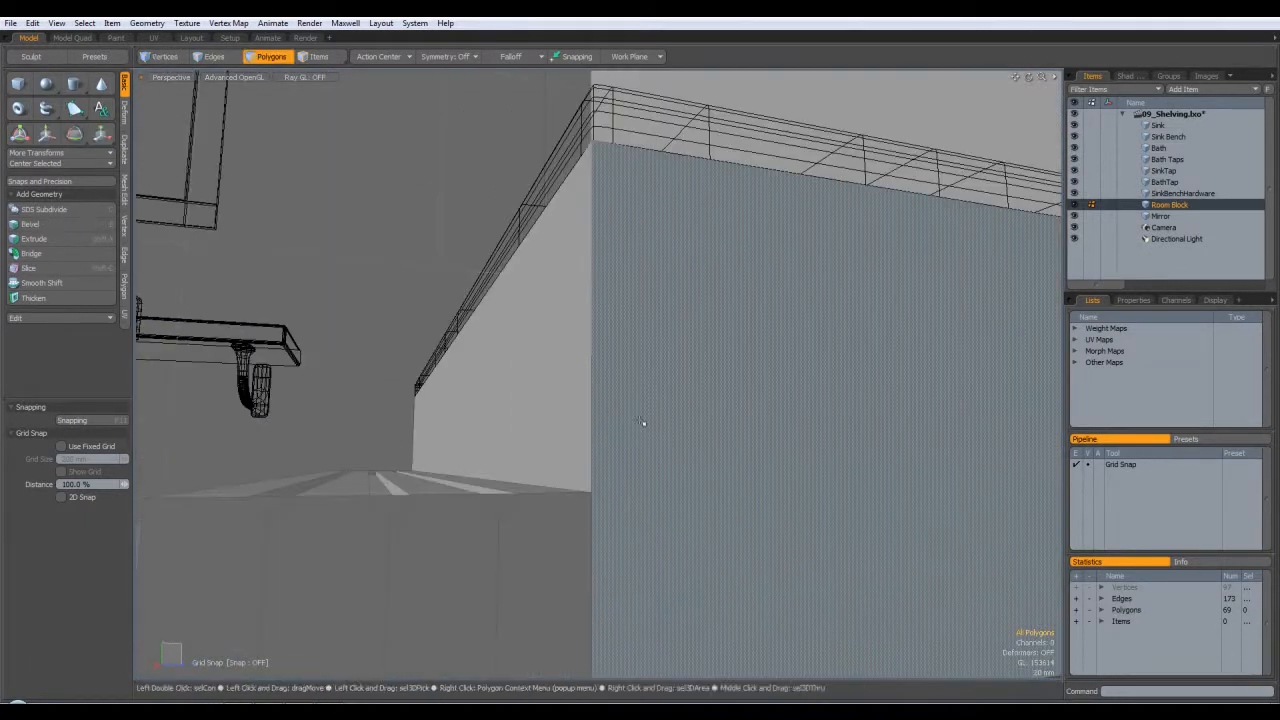
left_click(499, 506, "shift")
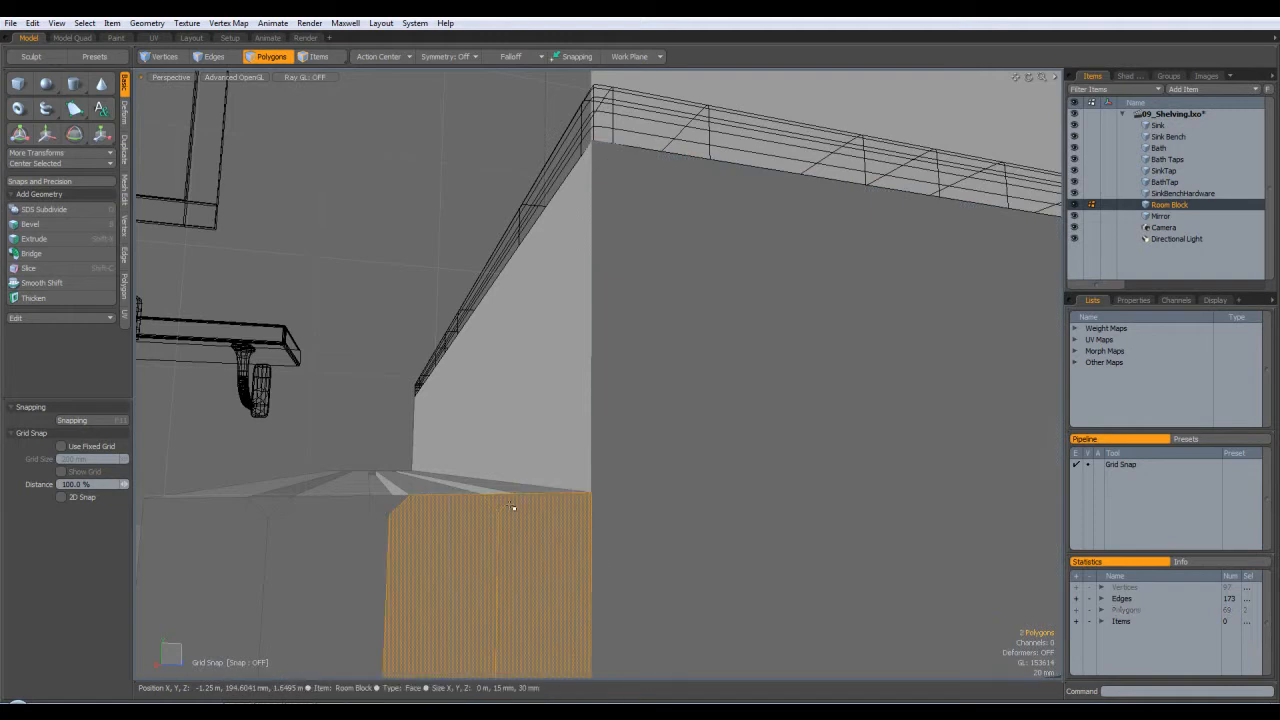
left_click(498, 470)
left_click(500, 504)
left_click_drag(500, 504, 630, 545, "alt")
left_click(628, 588)
mouse_move(738, 528)
left_mouse_down("alt")
mouse_move(594, 466)
mouse_move(509, 486)
mouse_move(797, 533)
mouse_move(705, 522)
mouse_move(784, 521)
mouse_move(706, 485)
mouse_move(800, 505)
left_mouse_up("alt")
- Undo the groove bevel and end-face deletions back to the flat step with its three bevelled strips
key("ctrl+z")
key("ctrl+z")
key("ctrl+z")
key("ctrl+z")
- Loop-slice the step crosswise near both ends with two symmetrical cuts at 3.5%
left_click(825, 552)
left_click_drag(825, 552, 773, 600, "alt")
left_click(745, 555)
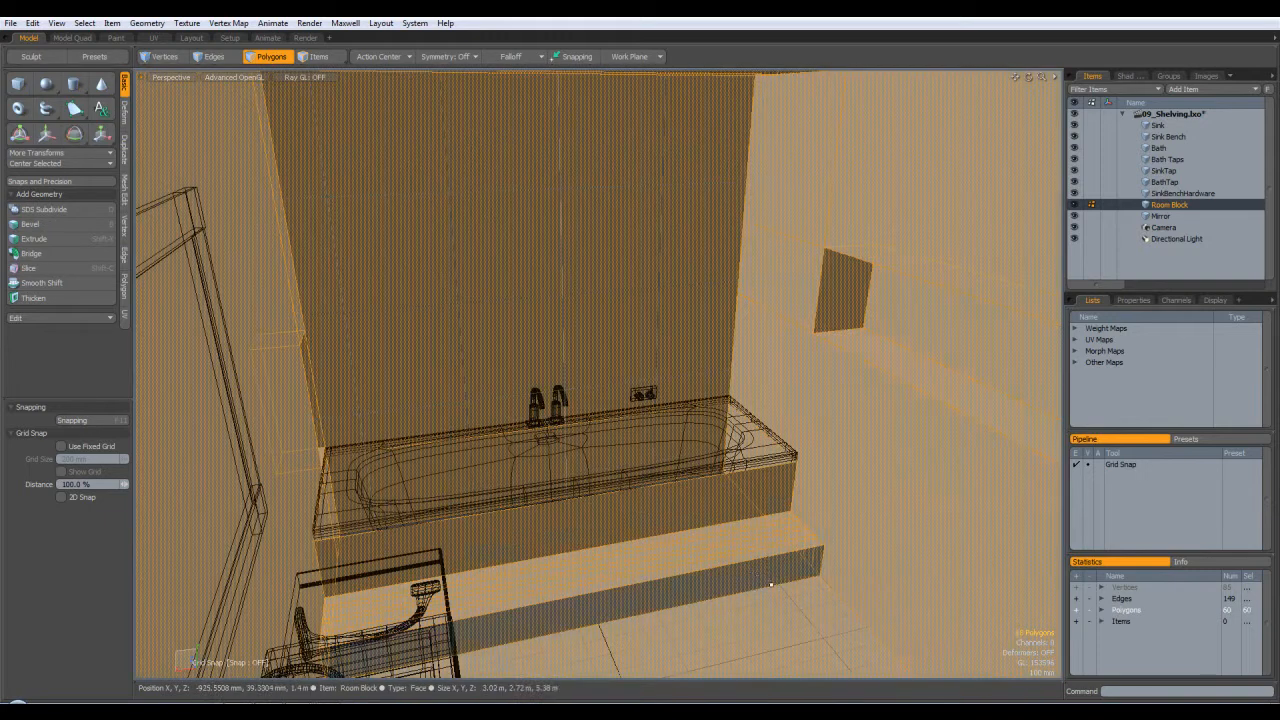
left_click(762, 577)
double_click(762, 577)
left_click_drag(762, 577, 709, 561, "alt")
key("alt+c")
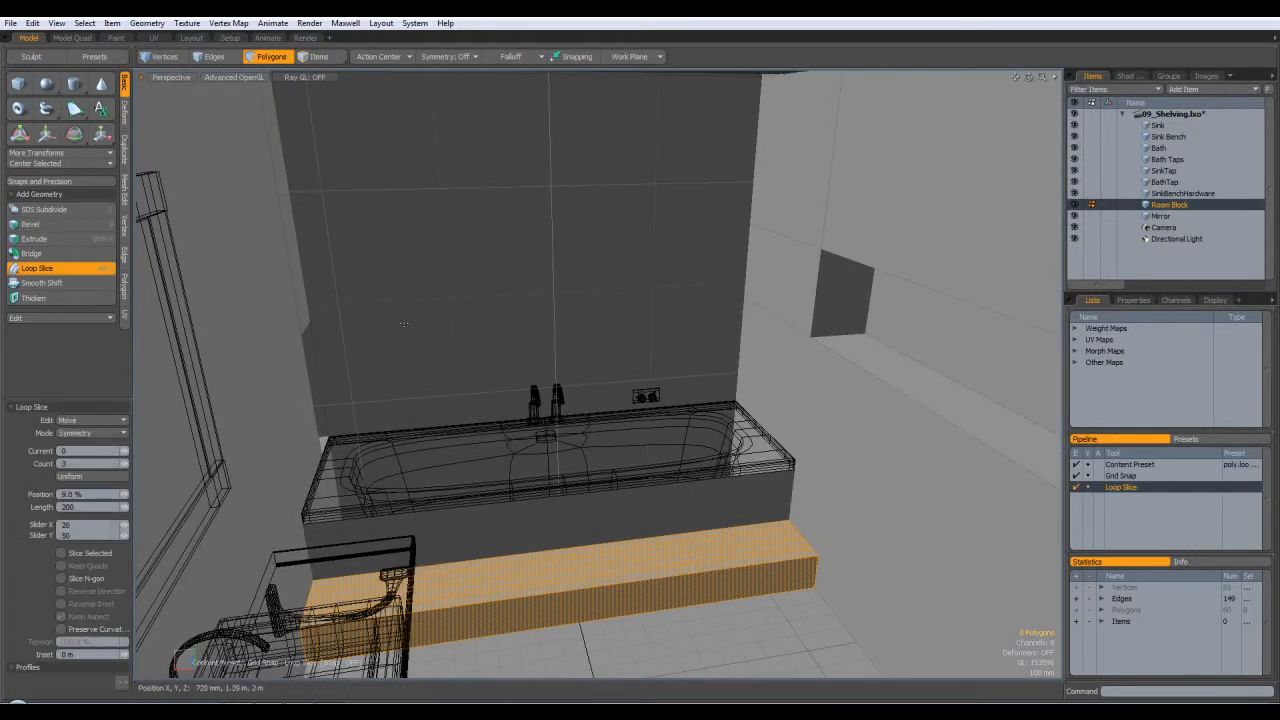
scroll(776, 476, "down", 5)
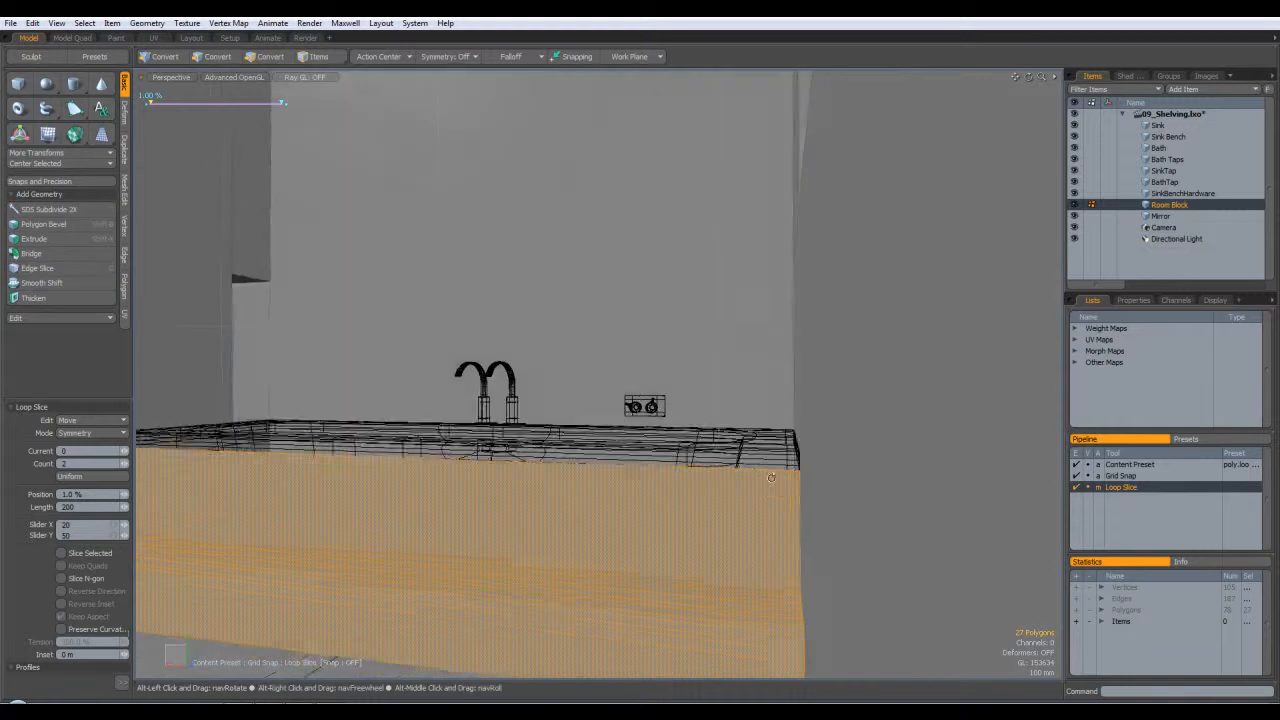
left_click_drag(776, 476, 295, 187, "alt")
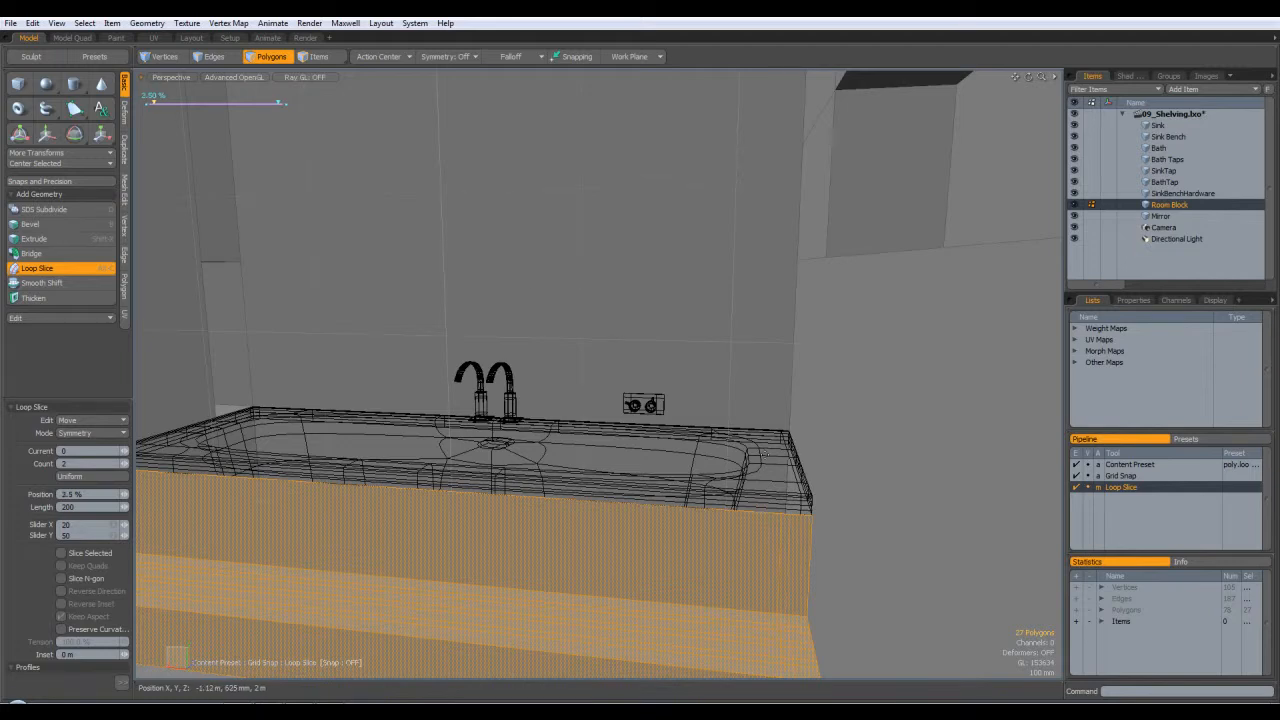
key("space")
- Bevel the three narrow strips between the step's end cuts downward to form grooves closed at both ends
left_click(480, 250)
left_click_drag(480, 250, 742, 474, "alt")
key("ctrl+z")
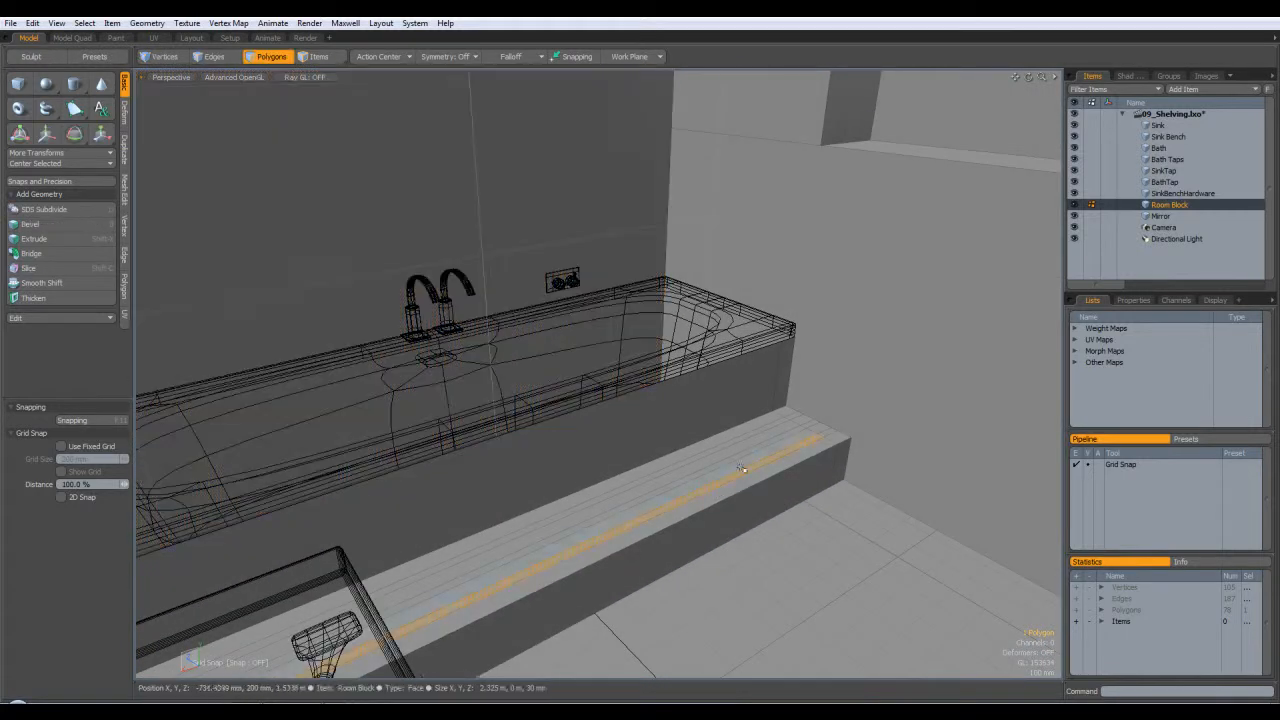
key("b")
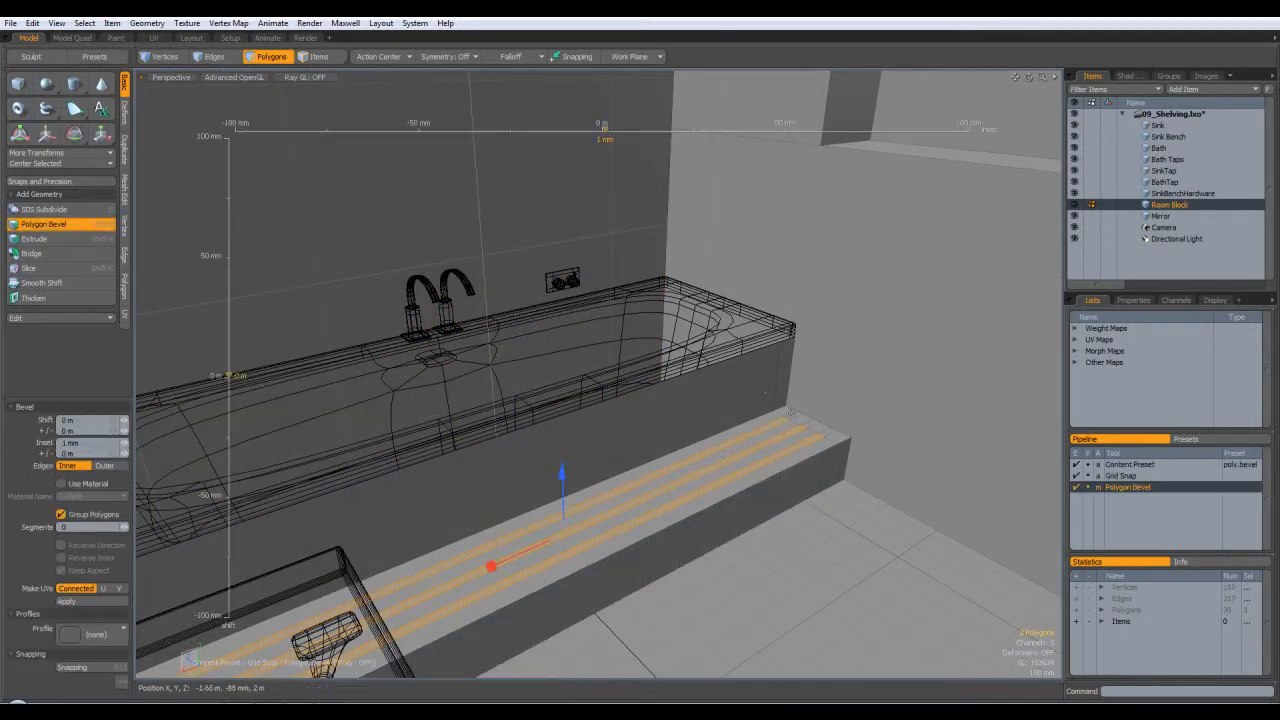
left_click_drag(562, 474, 563, 520)
key("space")
- Drop the groove bevel and add a new mesh item named Shelves to the scene
left_click(680, 600)
left_click_drag(680, 600, 632, 295, "alt")
scroll(713, 496, "down", 3)
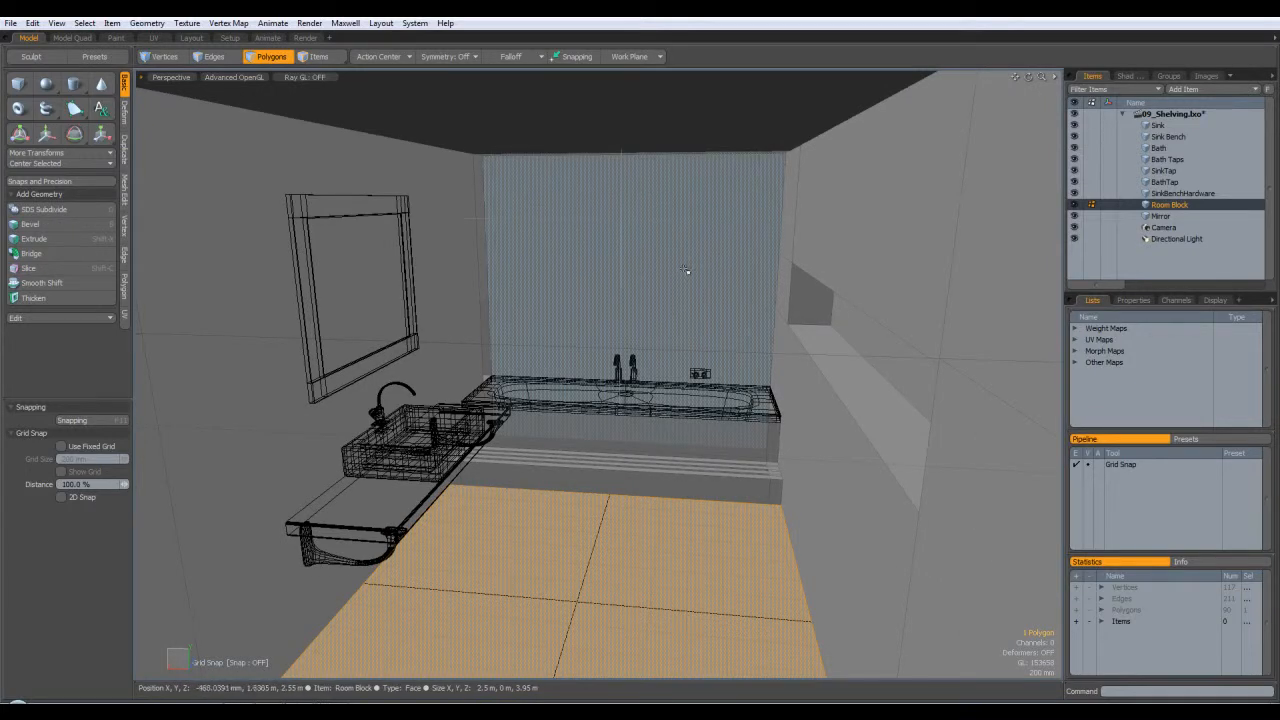
left_click_drag(622, 233, 597, 271, "alt")
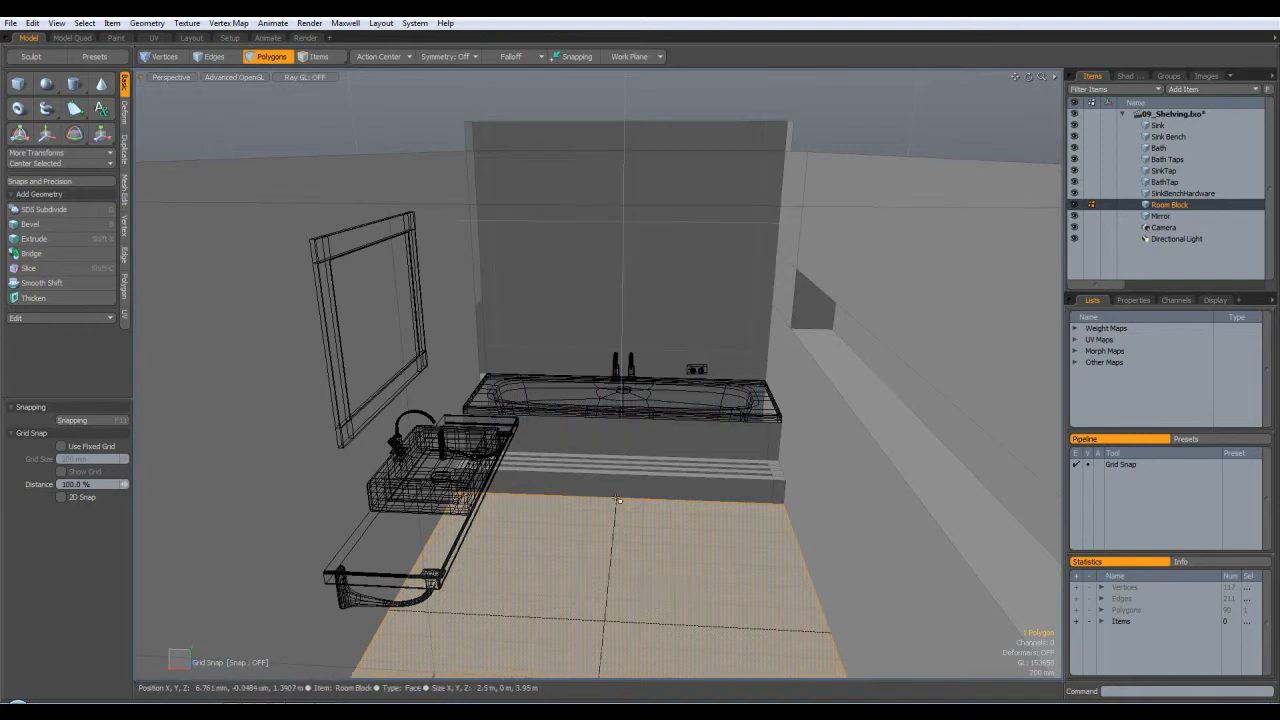
left_click_drag(655, 467, 625, 275, "alt")
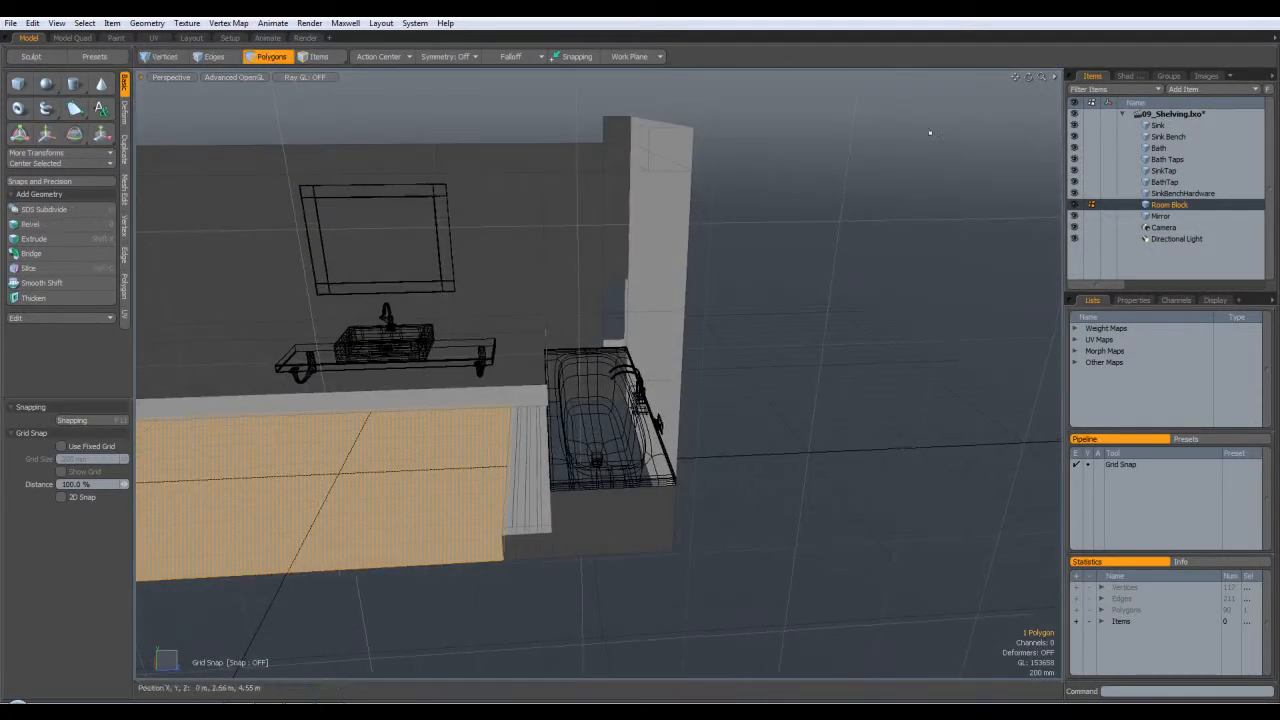
left_click(1163, 260)
left_click(1175, 88)
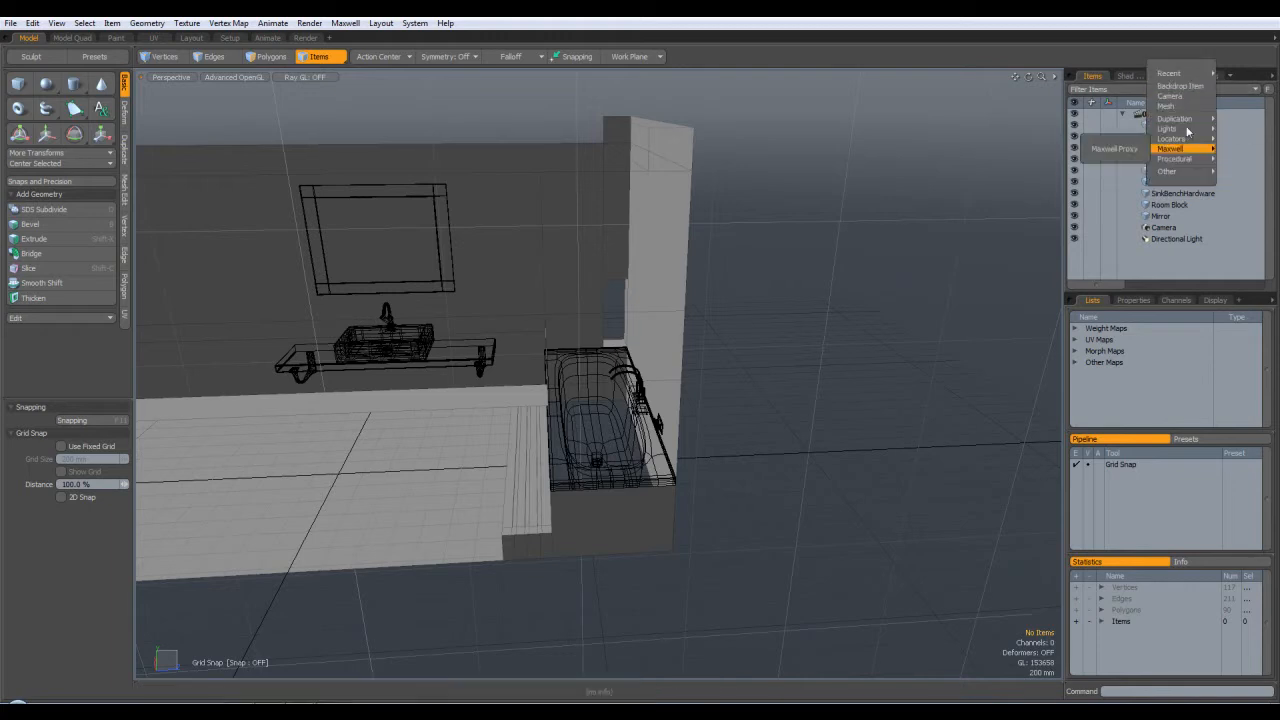
left_click(1168, 106)
left_click(1176, 257)
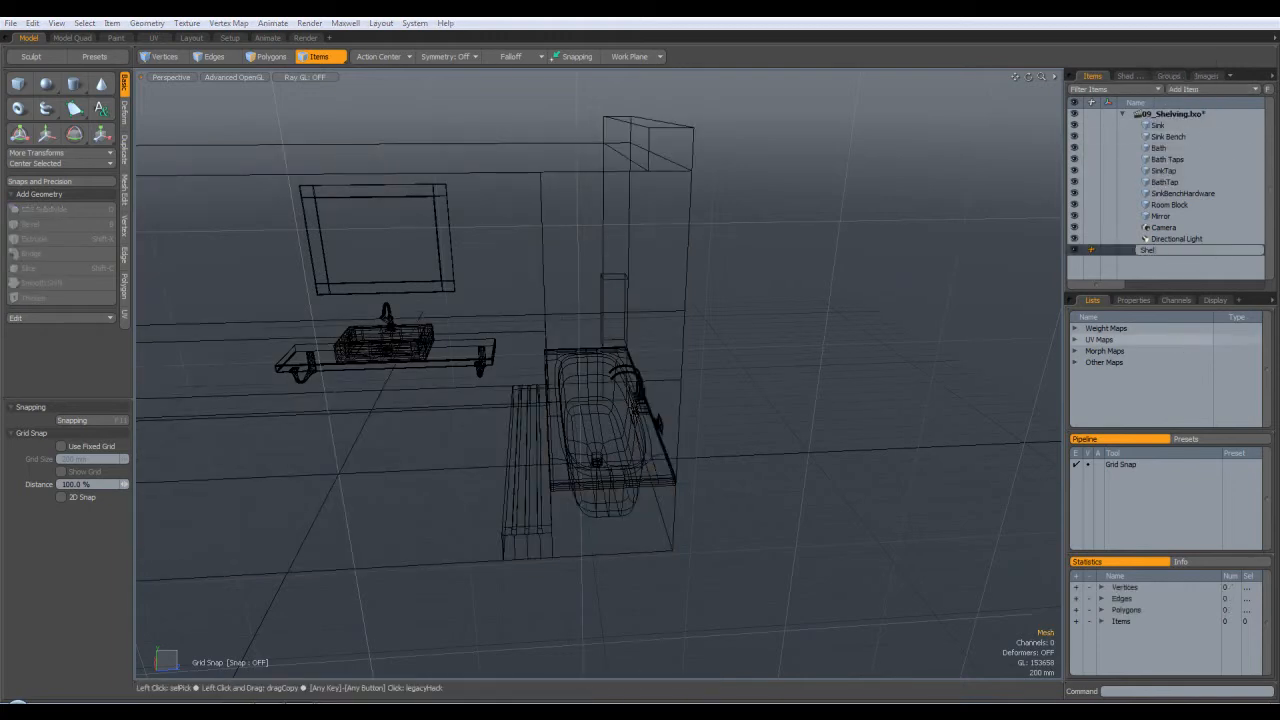
type("Shelves")
key("Return")
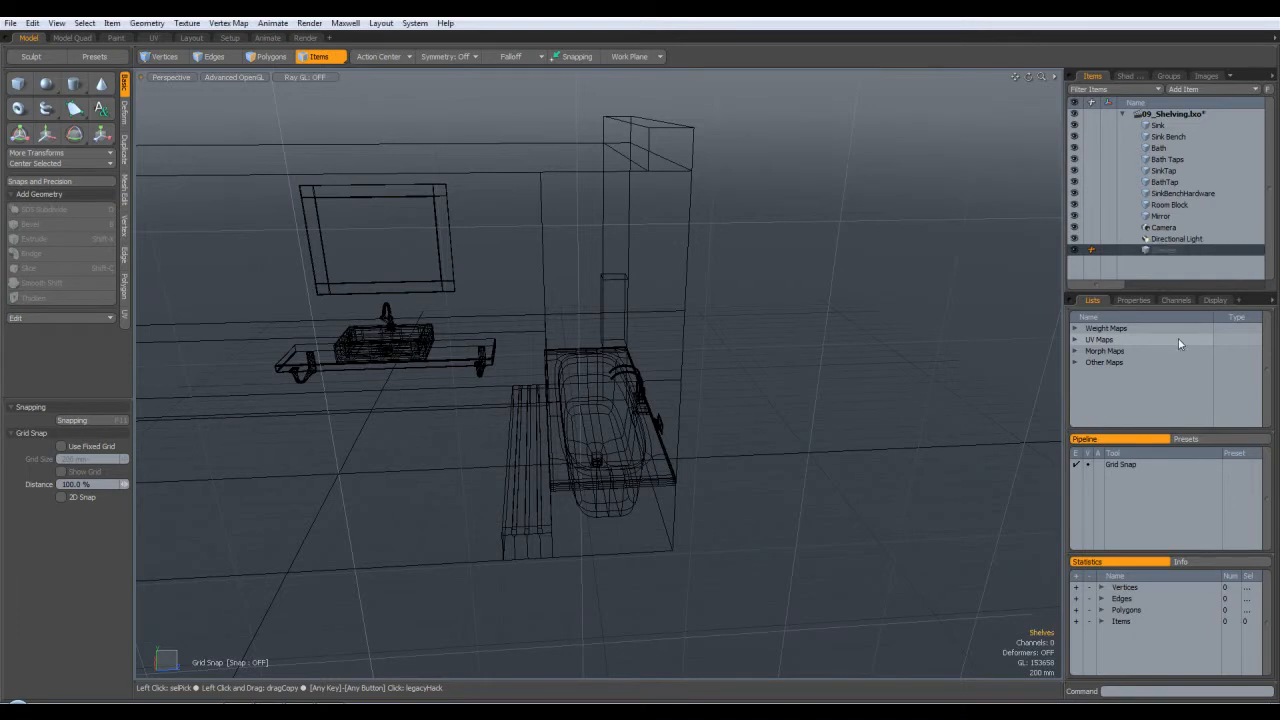
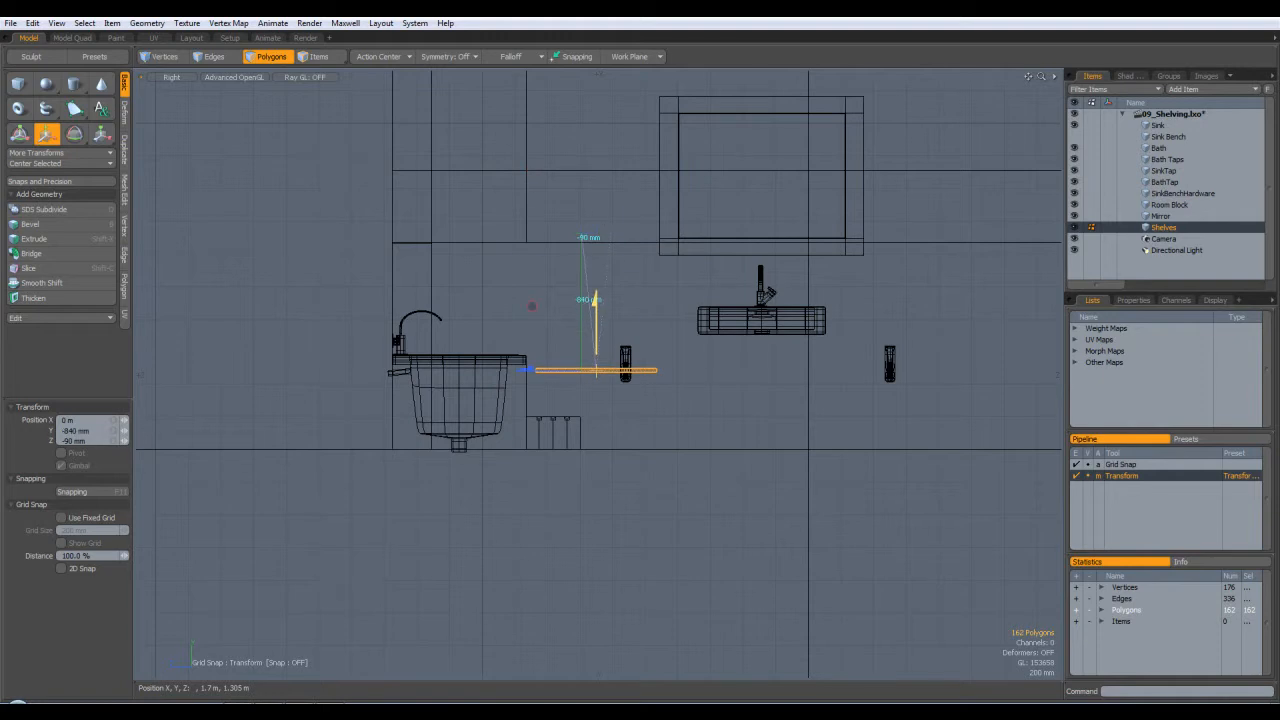
- Position the shelf board just in front of the bath's edge with offsets of 5 mm in Z and 0 m in Y
left_click_drag(532, 372, 528, 372)
left_click_drag(589, 303, 588, 187)
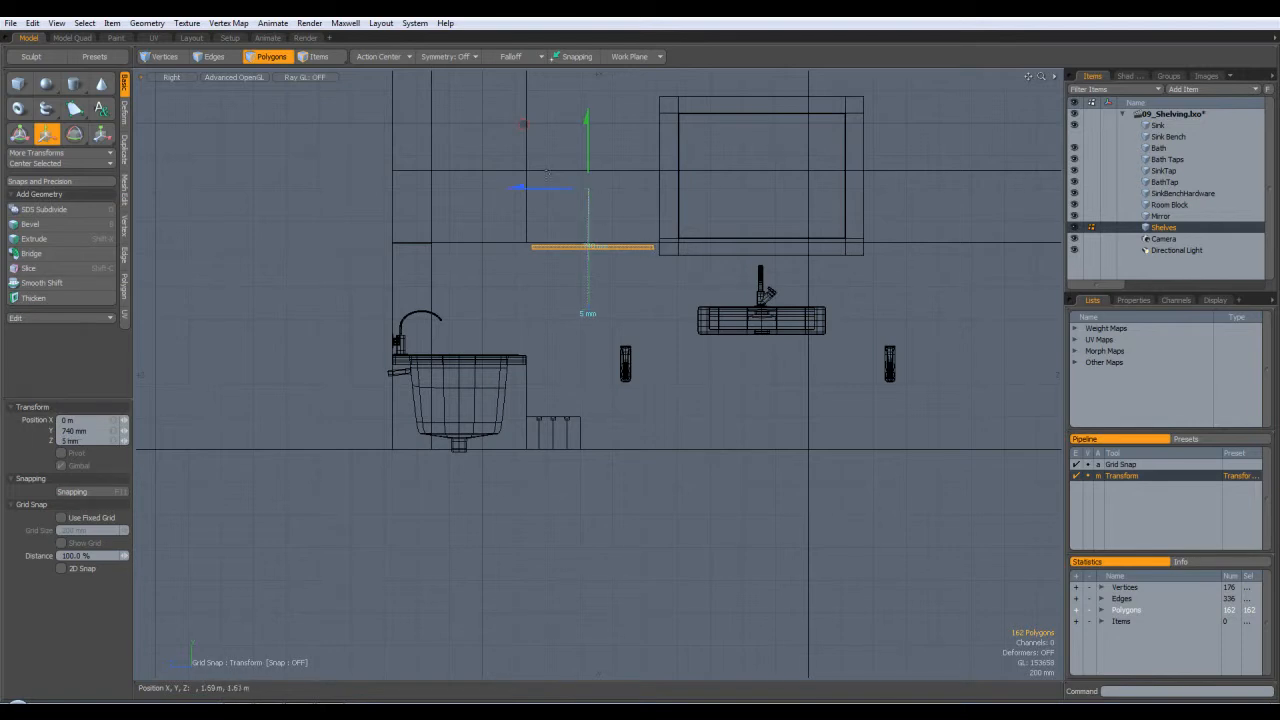
left_click_drag(537, 180, 539, 326)
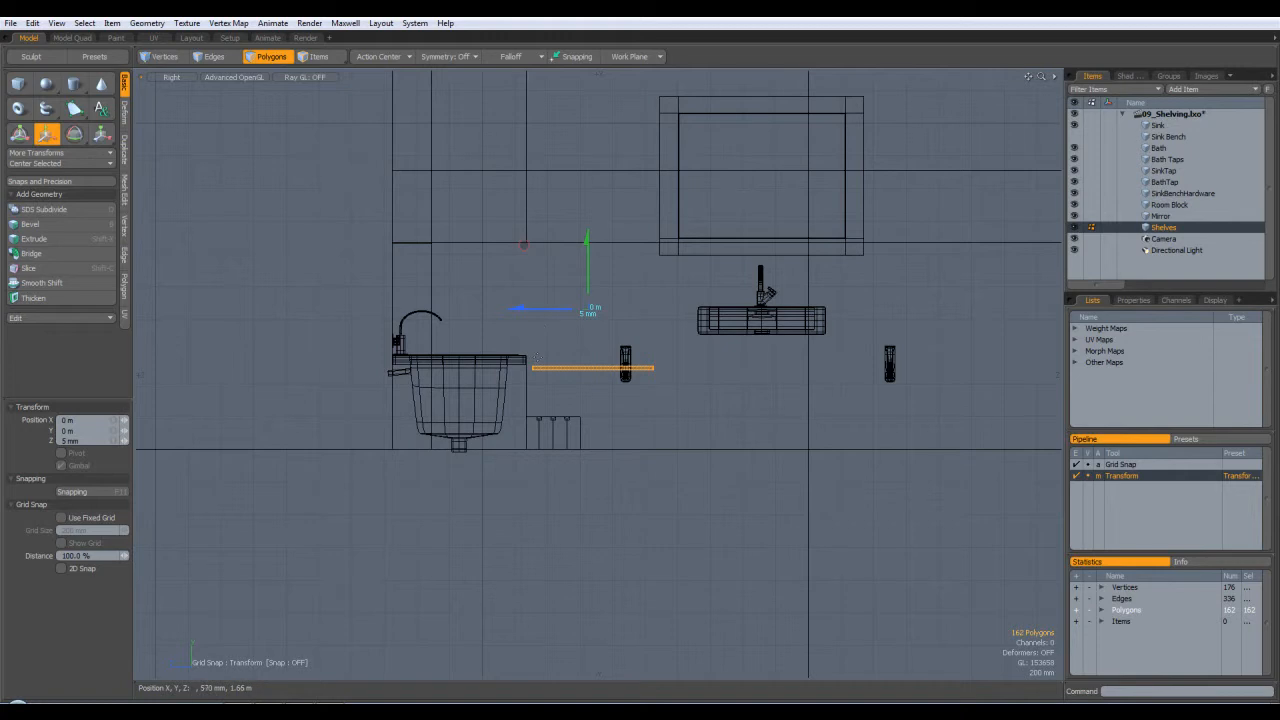
- Scale the shelf board wider in X in the top view until its back edge meets the side wall
key("ctrl+space")
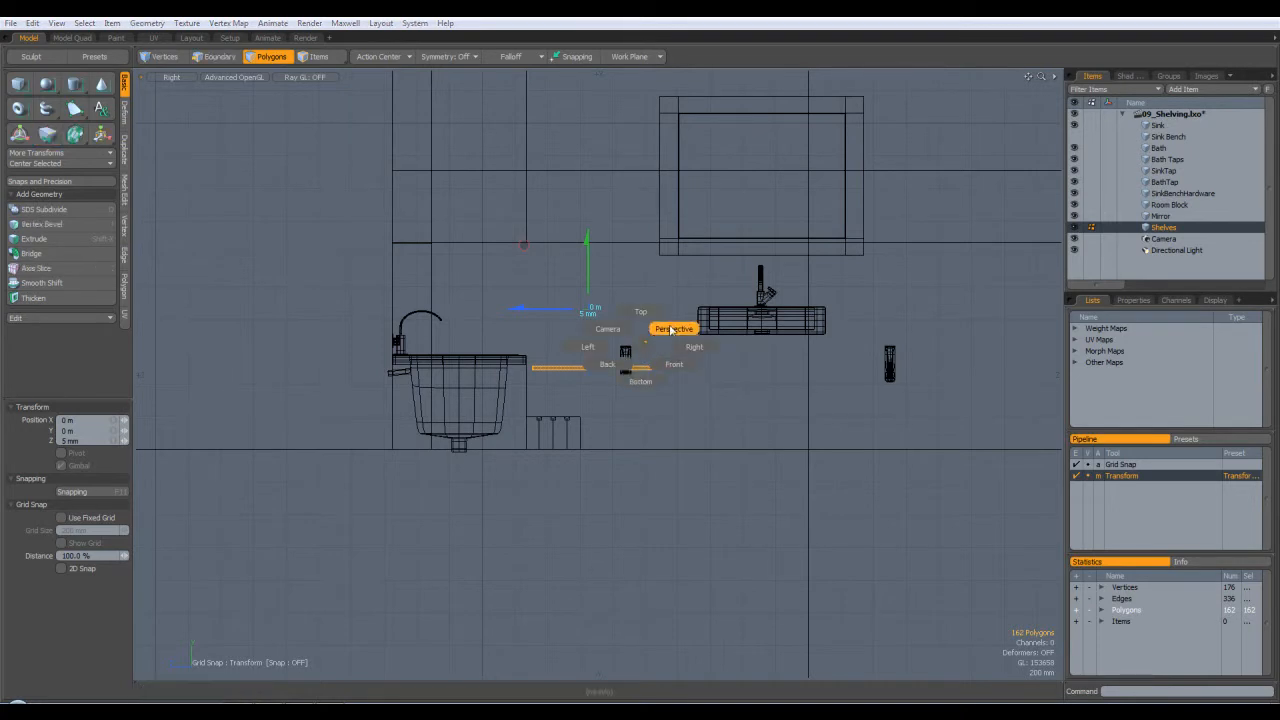
left_click(693, 346)
key("KP_1")
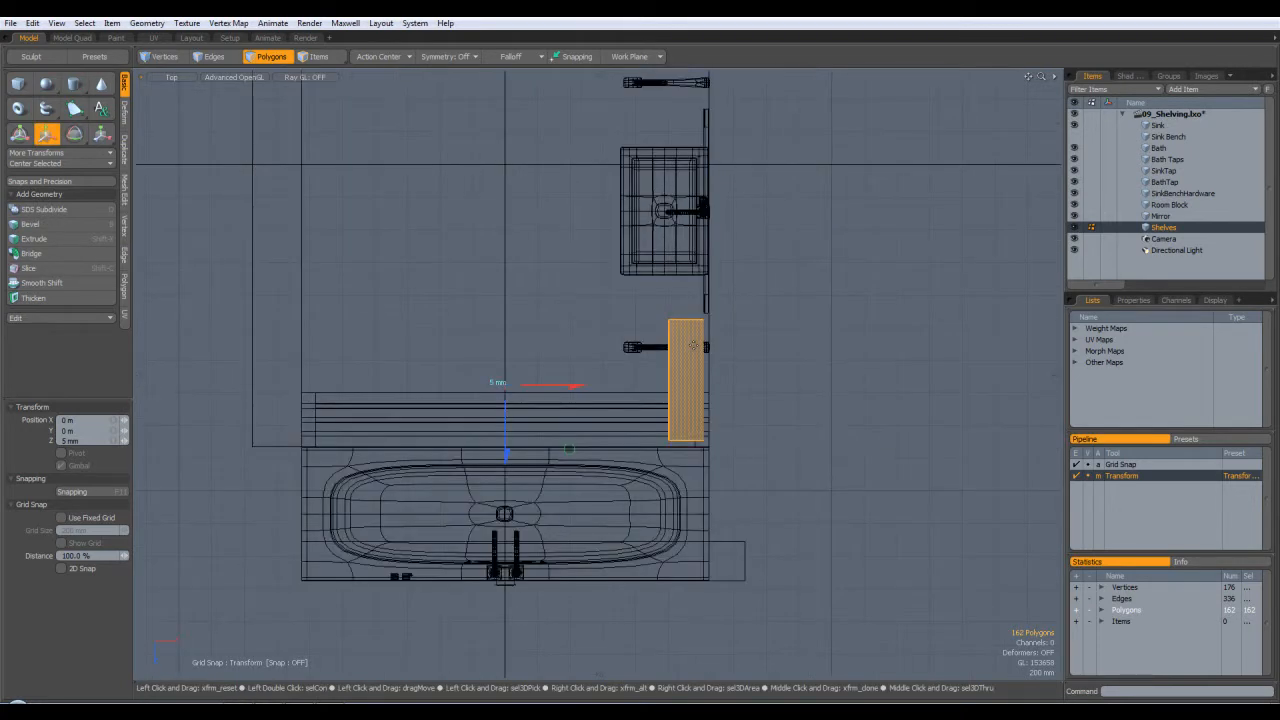
scroll(695, 350, "up", 3)
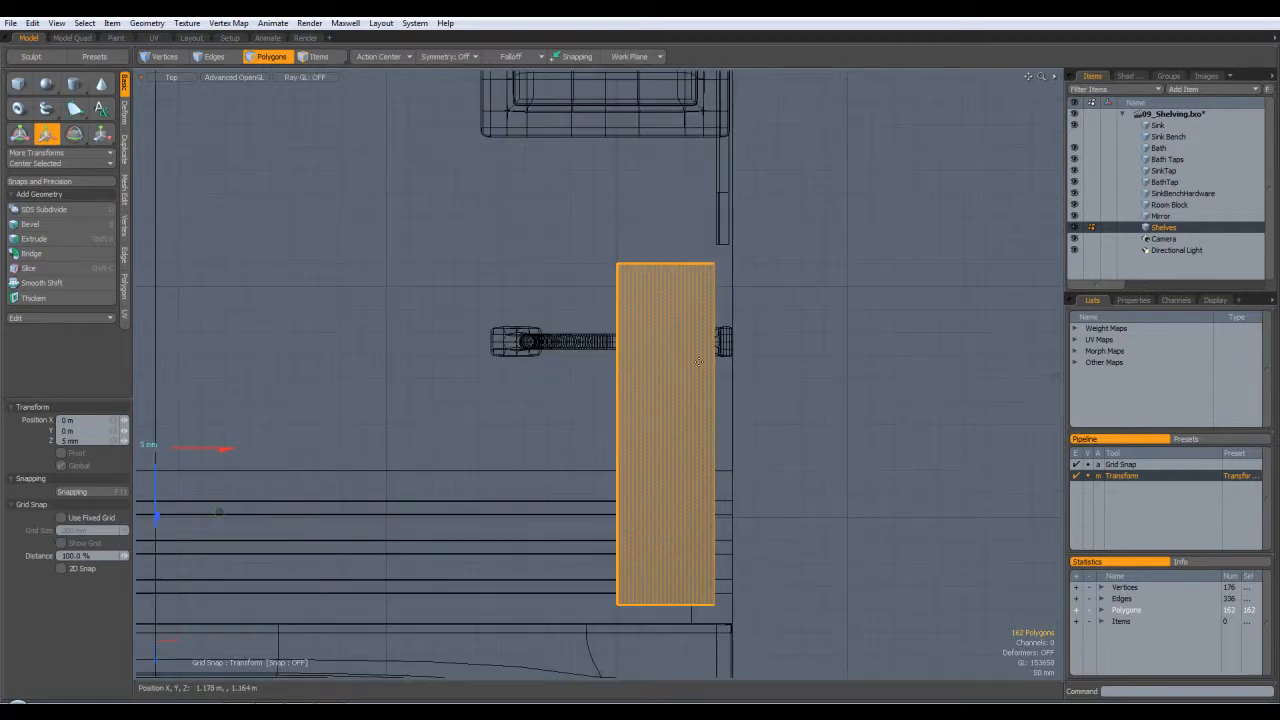
key("r")
left_click_drag(741, 434, 771, 434)
key("q")
left_click(825, 396)
- Unhide the sink bench, select the whole shelf board and raise it 717 mm above the bench
key("ctrl+space")
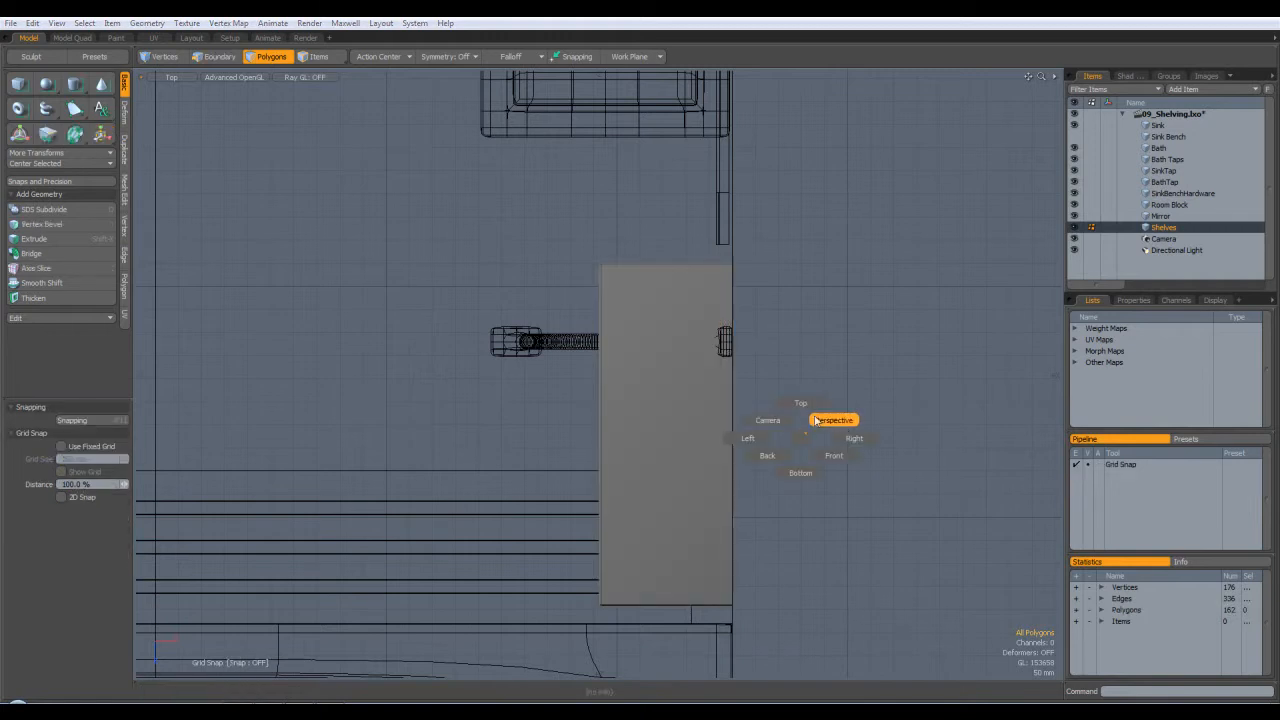
left_click(832, 425)
left_click_drag(793, 442, 660, 300, "alt")
double_click(755, 370)
key("w")
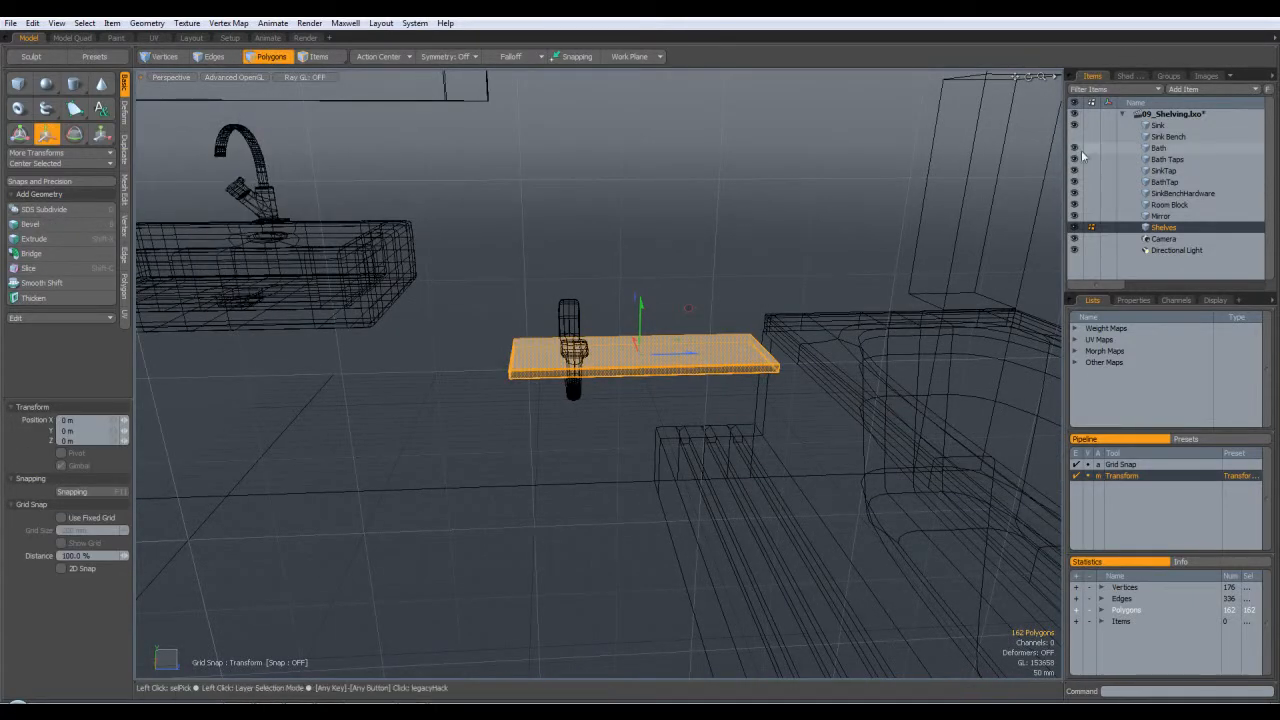
mouse_move(745, 330)
left_mouse_down("alt")
mouse_move(743, 260)
mouse_move(740, 310)
left_mouse_up("alt")
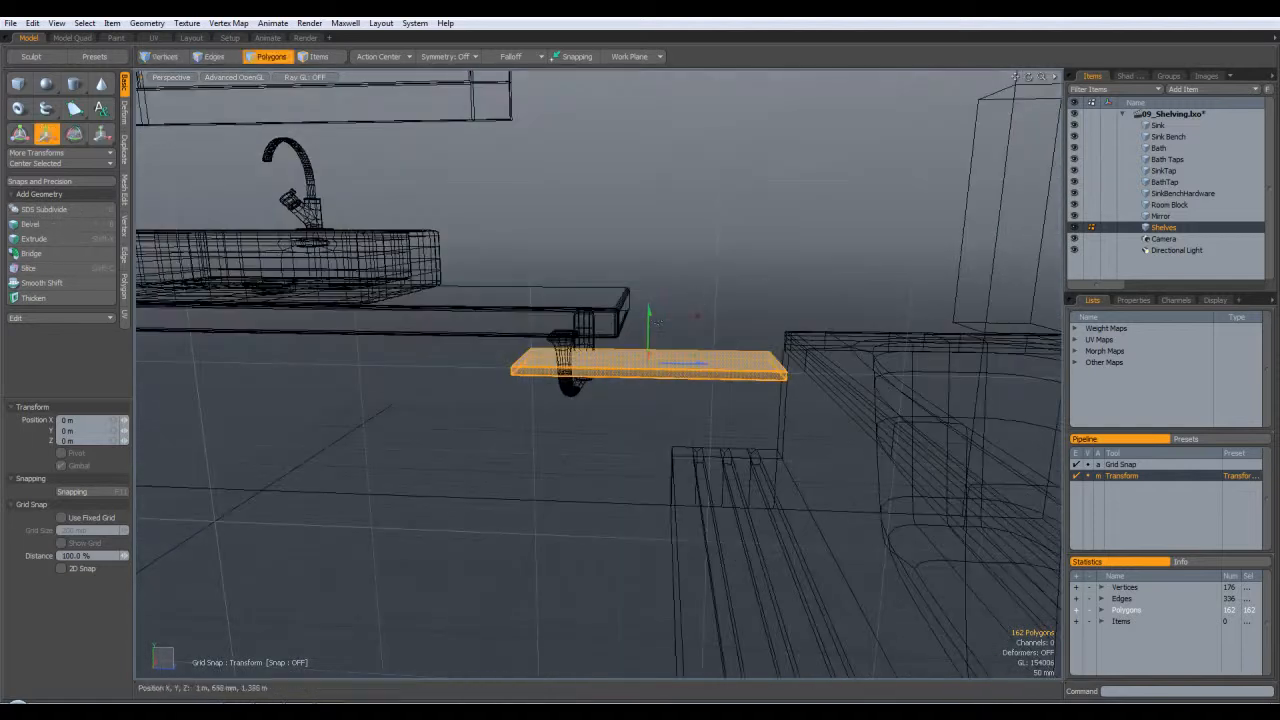
left_click_drag(651, 318, 651, 168)
- Reduce the shelf's upward offset to 701 mm in the front view, aligning its underside with the mirror's lower edge
left_click_drag(655, 175, 643, 275, "alt")
scroll(740, 178, "down", 4)
key("KP_1")
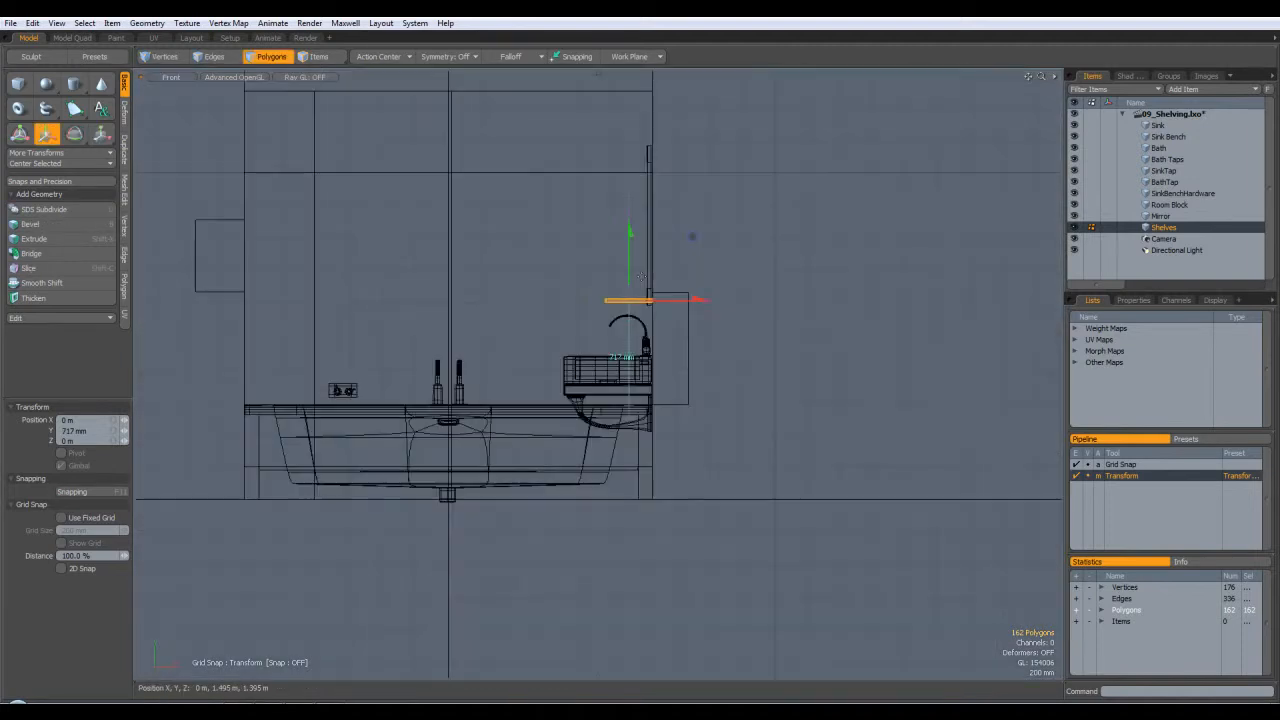
key("ctrl+KP_1")
key("KP_1")
scroll(666, 257, "up", 4)
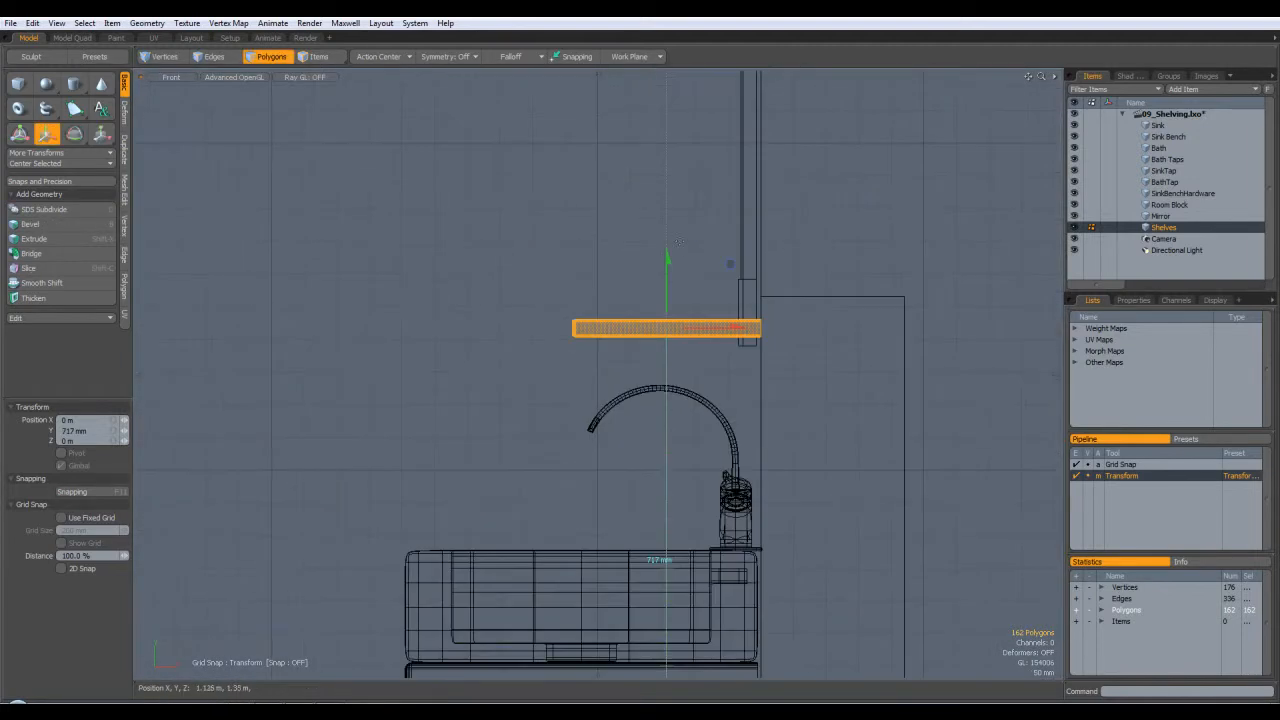
left_click_drag(666, 257, 667, 268)
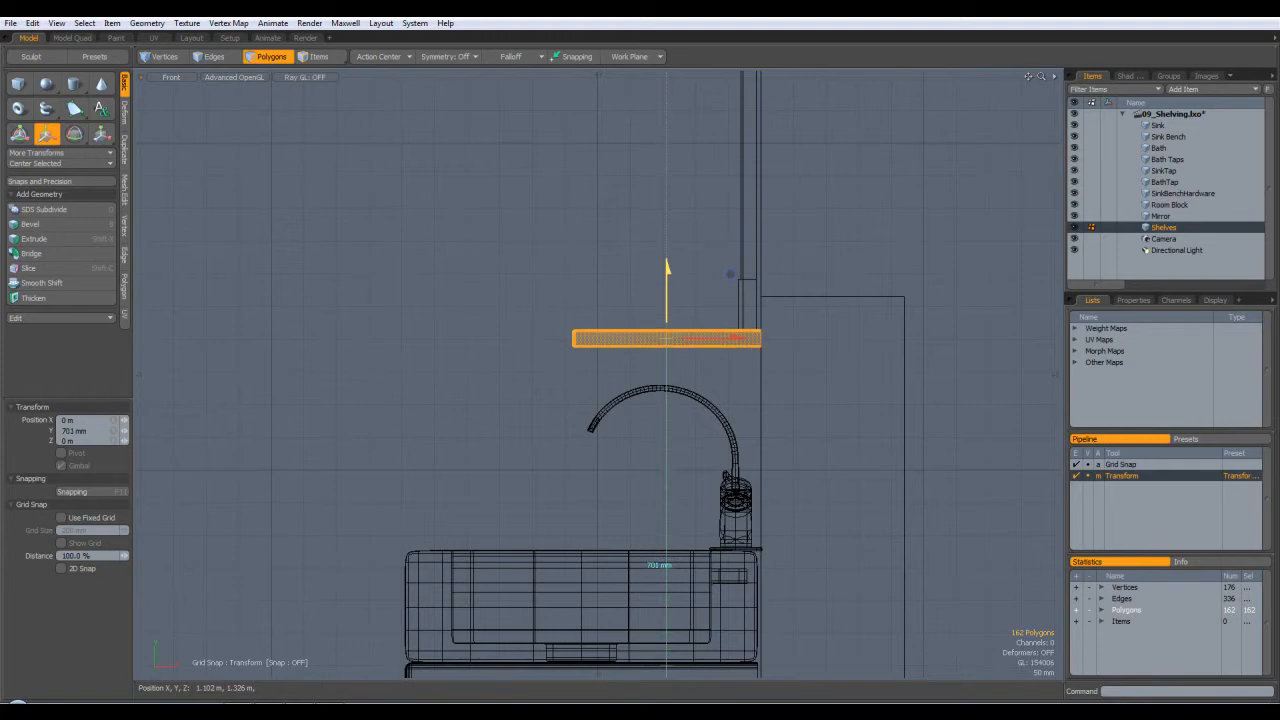
key("space")
- Clone the shelf once directly above itself with a Y offset of 332 mm
key("ctrl+space")
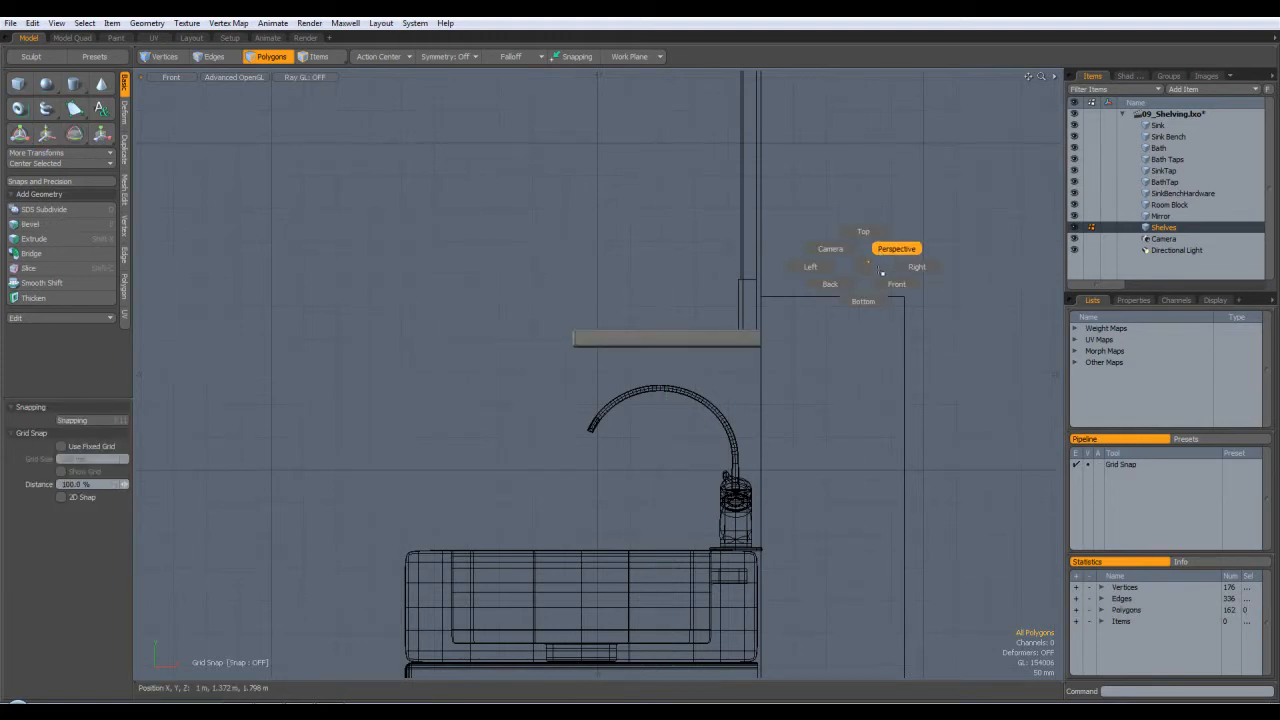
left_click(900, 248)
scroll(815, 246, "down", 6)
left_click_drag(815, 247, 780, 285, "alt")
scroll(780, 285, "up", 6)
double_click(730, 318)
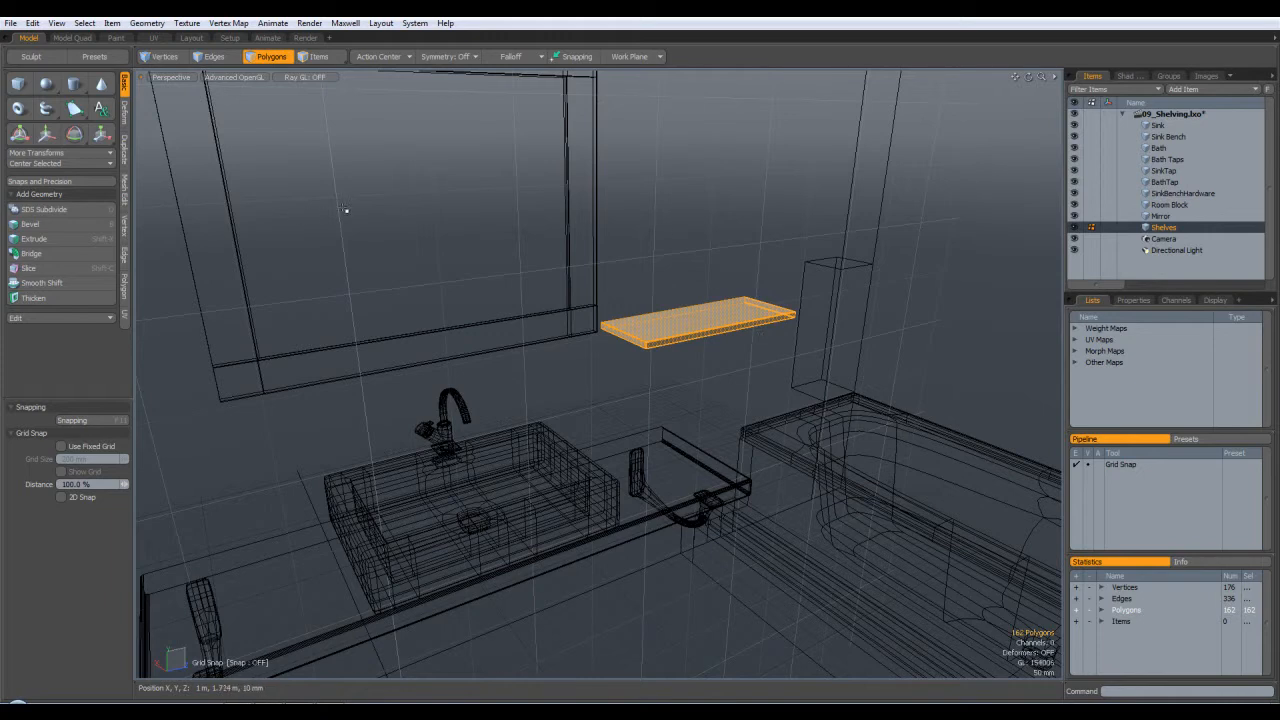
left_click(125, 141)
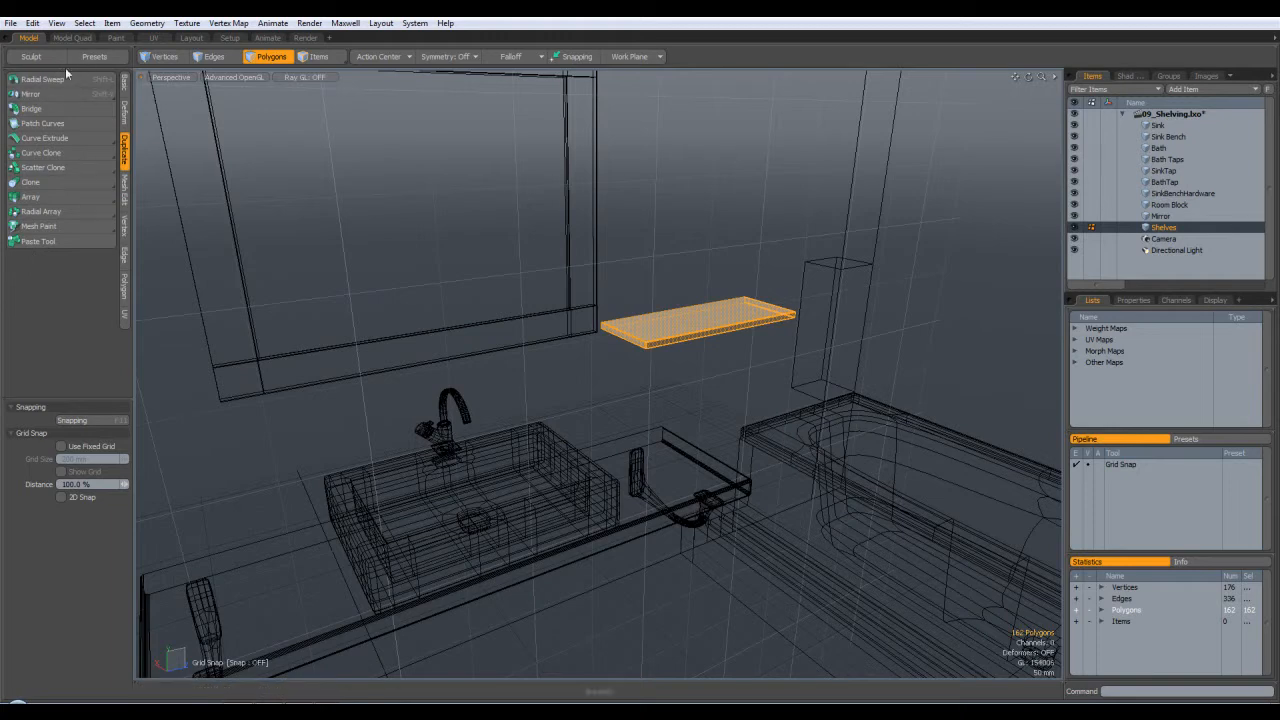
left_click(40, 182)
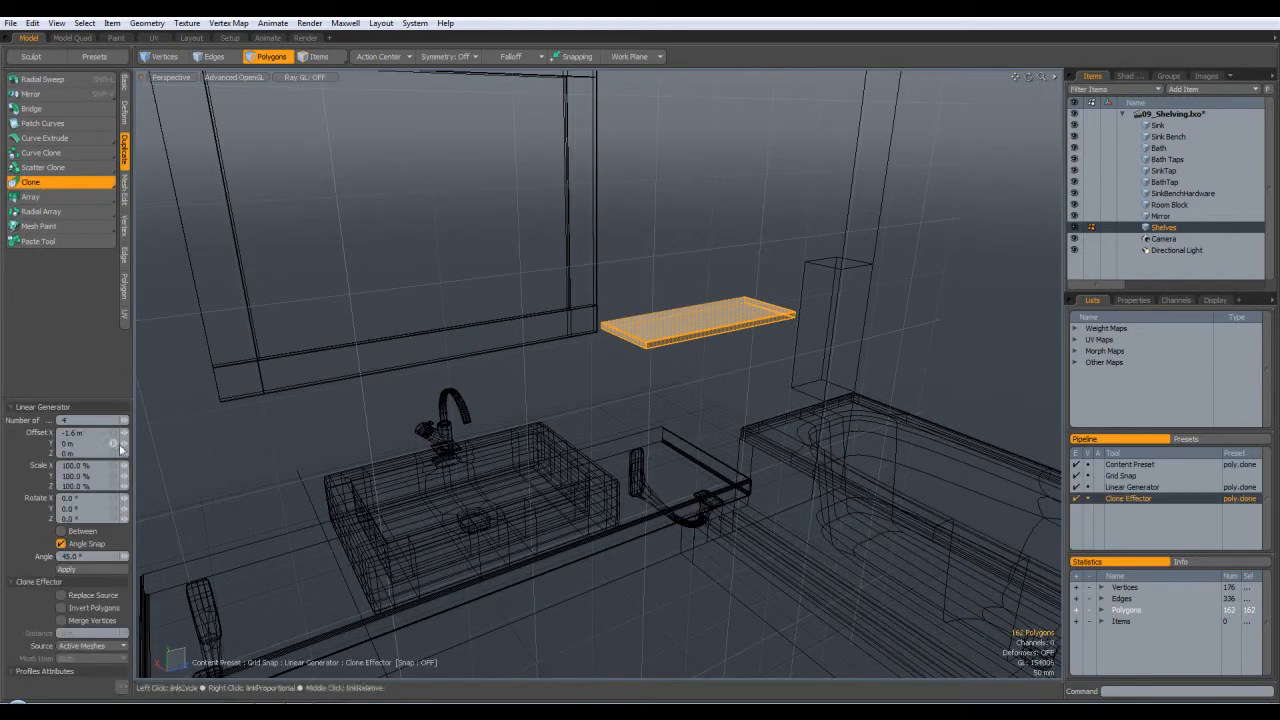
left_click_drag(124, 426, 123, 430)
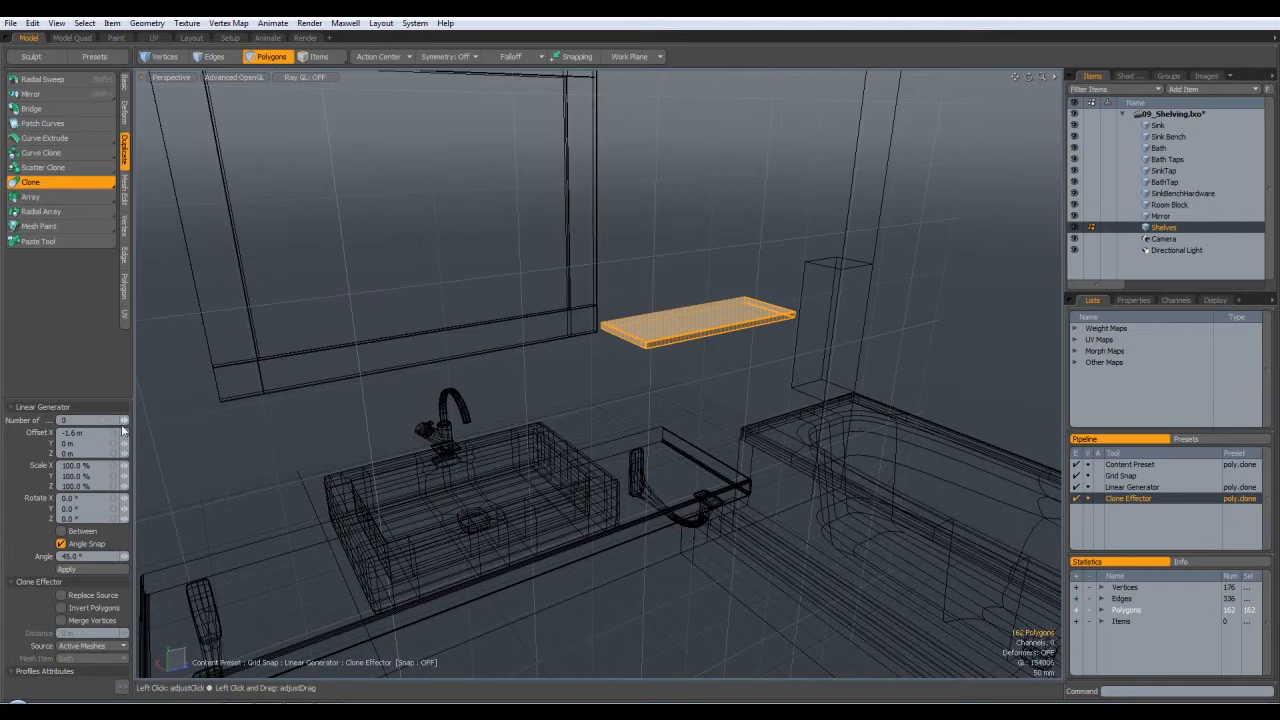
left_click(743, 383)
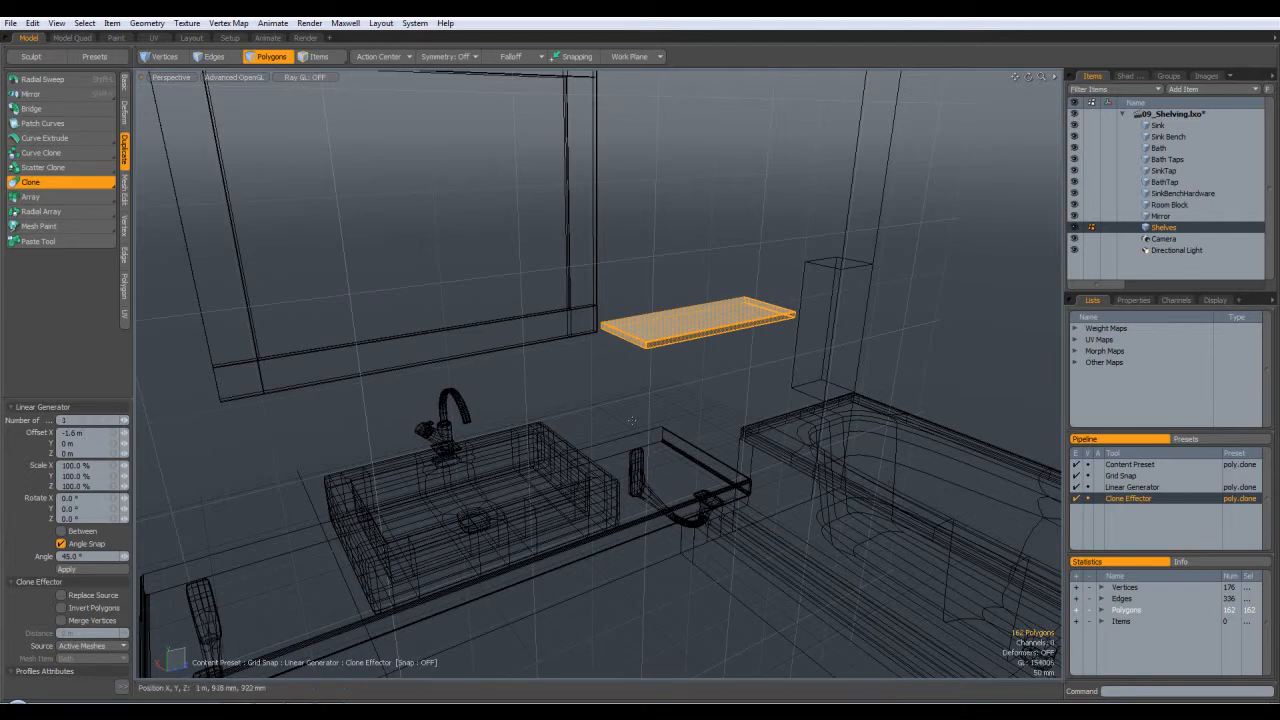
left_click_drag(743, 362, 746, 302)
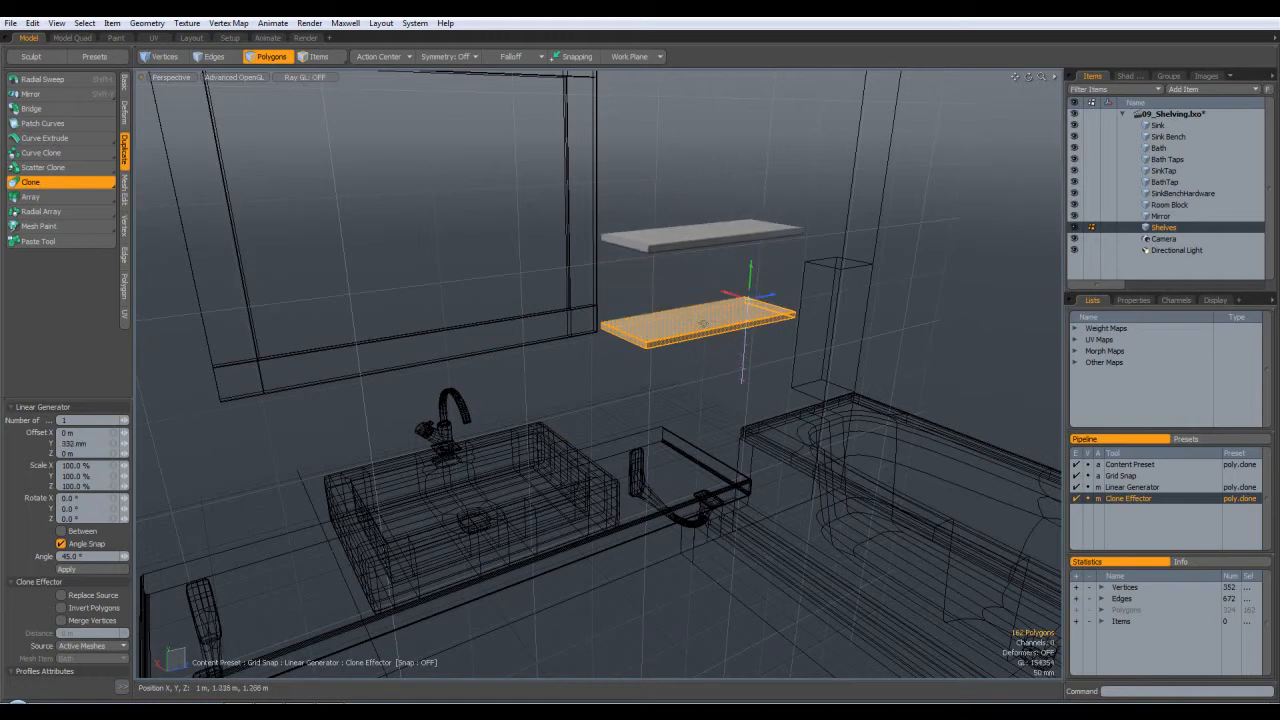
- Increase the number of shelf clones to 2
left_click_drag(808, 340, 700, 300, "alt")
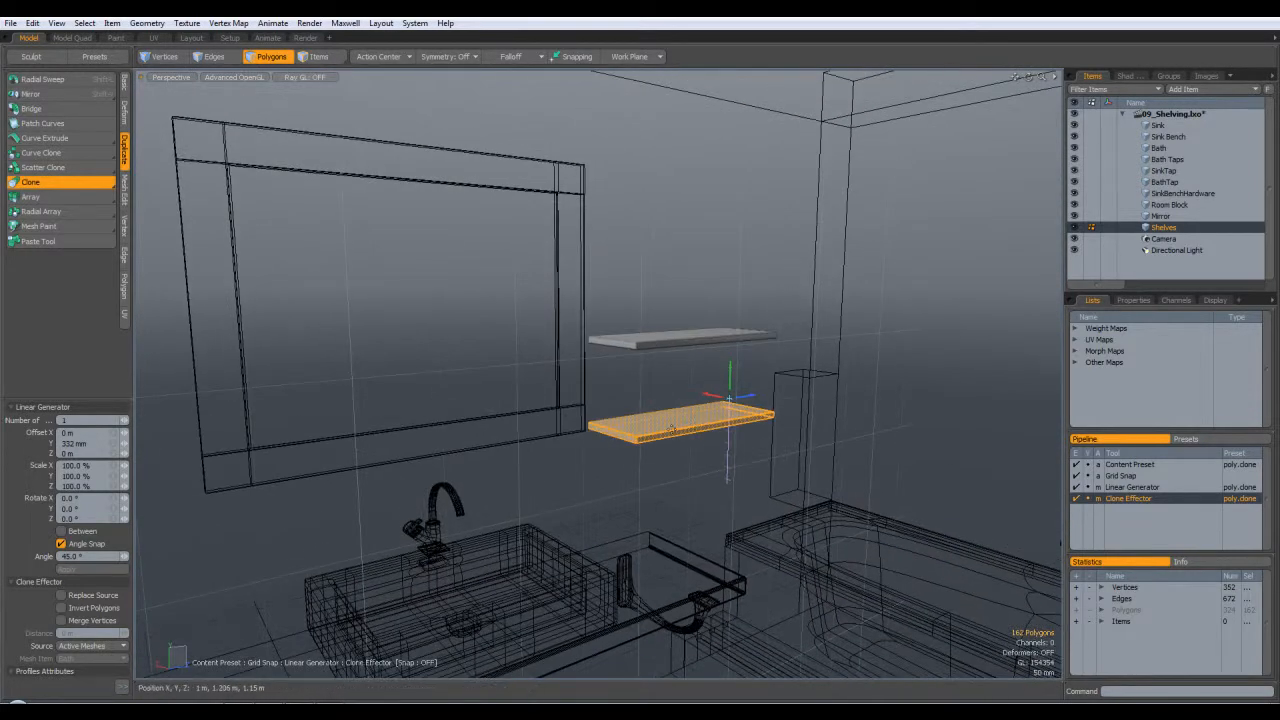
left_click_drag(658, 377, 777, 390, "ctrl+alt")
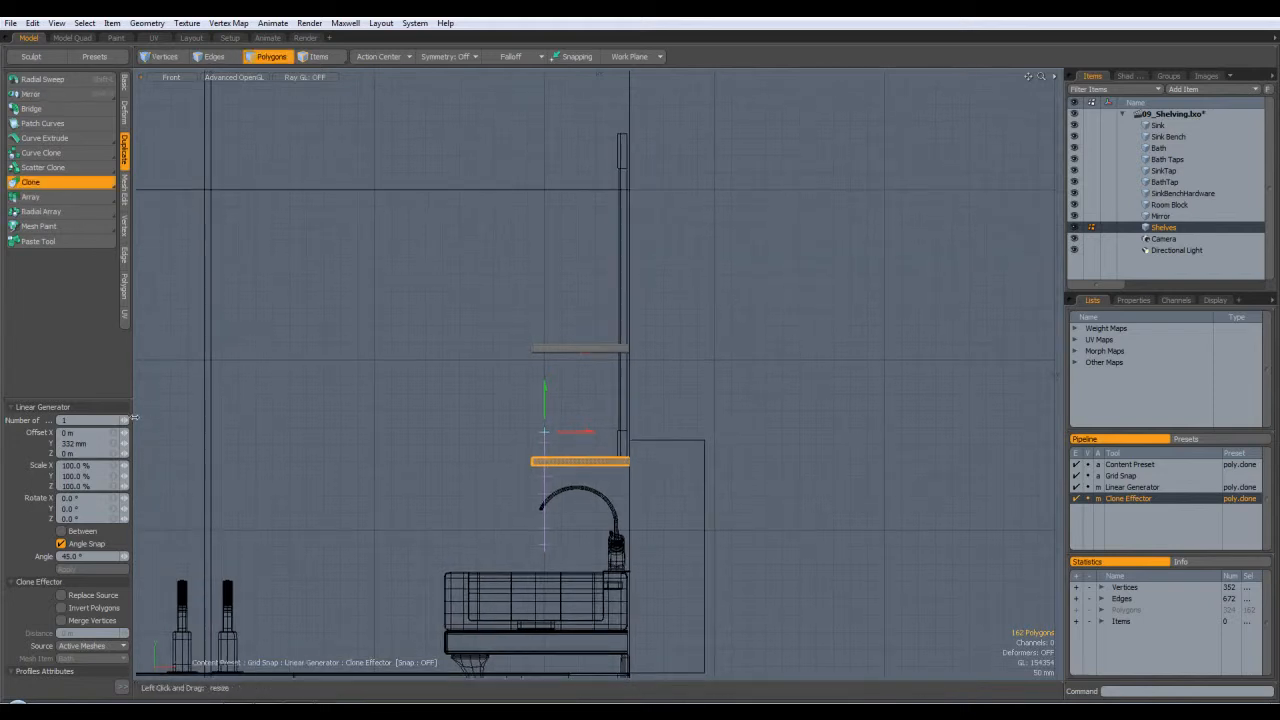
left_click(129, 421)
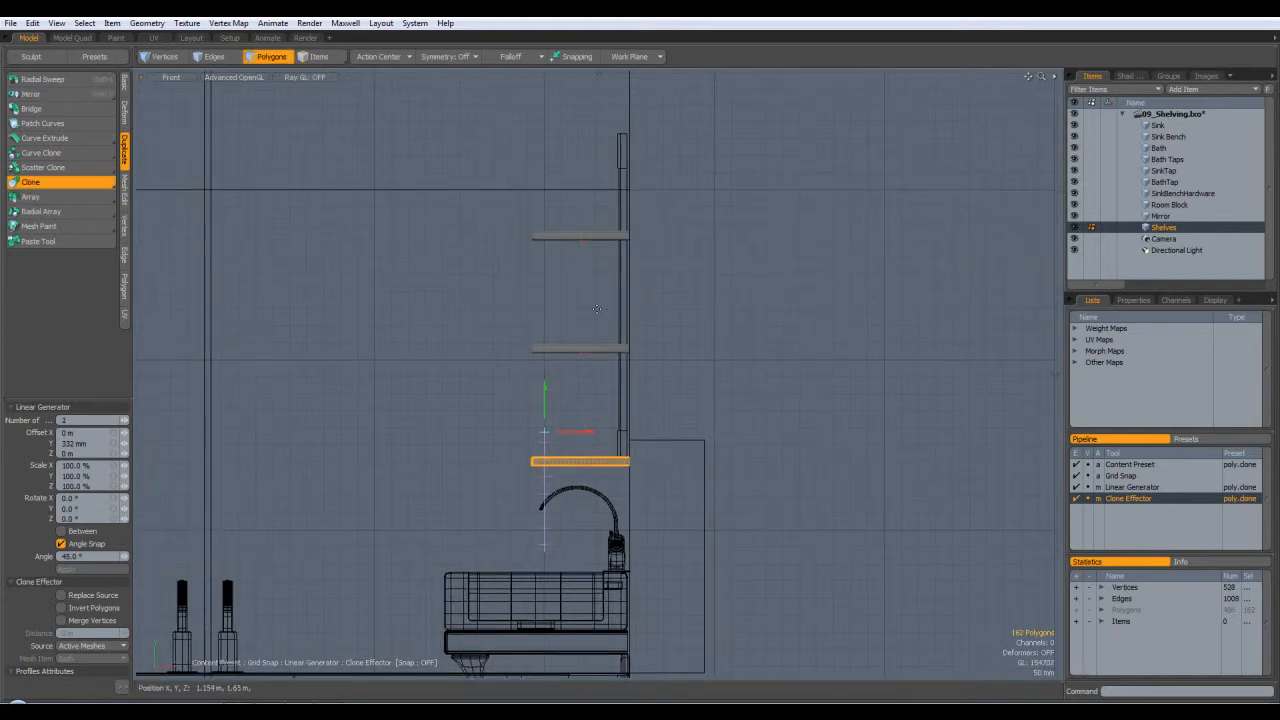
- Try three shelf clones and return the count to two
left_click(126, 422)
key("KP_Decimal")
scroll(846, 263, "up", 3)
mouse_move(846, 263)
left_mouse_down("alt")
mouse_move(883, 285)
mouse_move(860, 282)
left_mouse_up("alt")
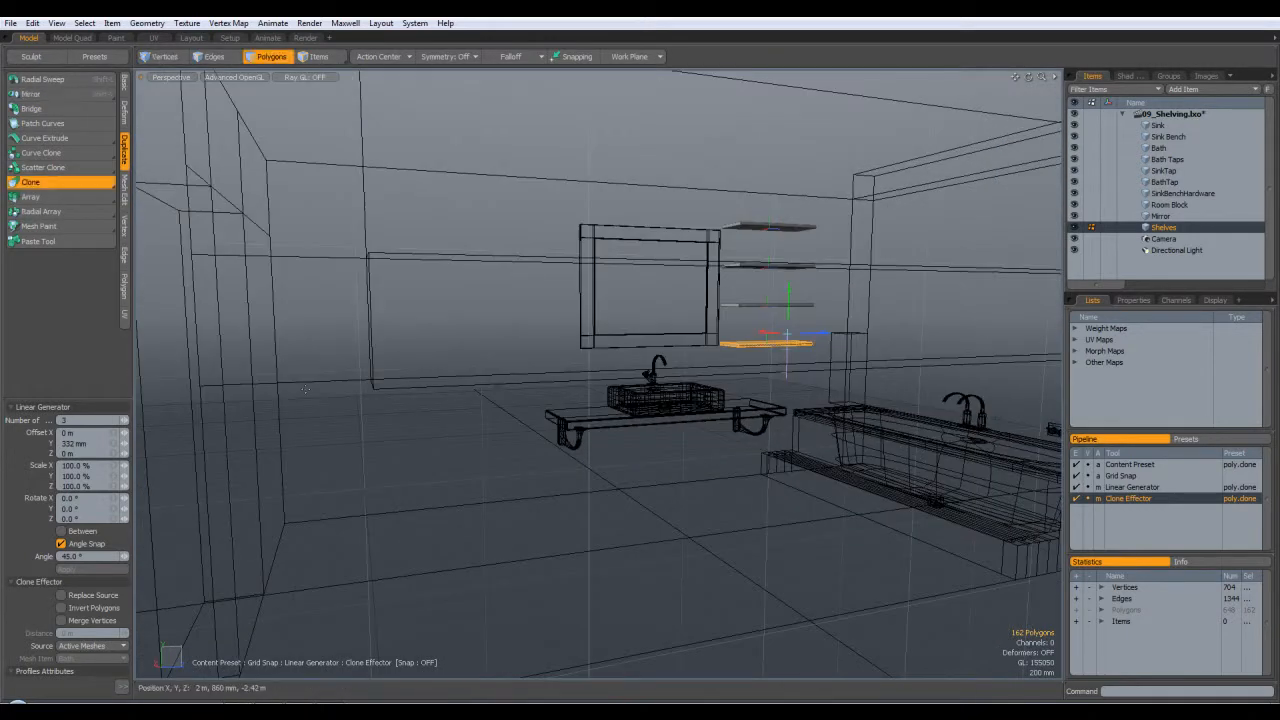
left_click(126, 425)
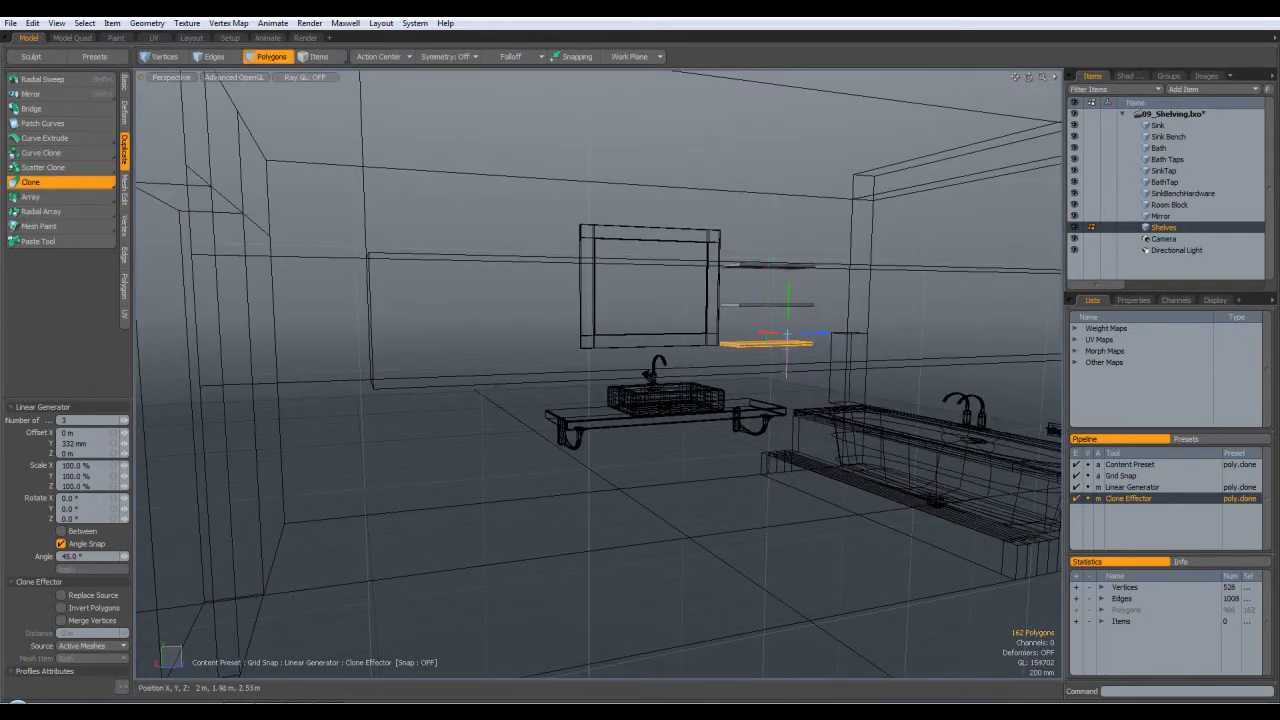
- Widen the vertical spacing of the shelf clones to 422 mm and finish the cloning
left_click_drag(789, 292, 790, 281)
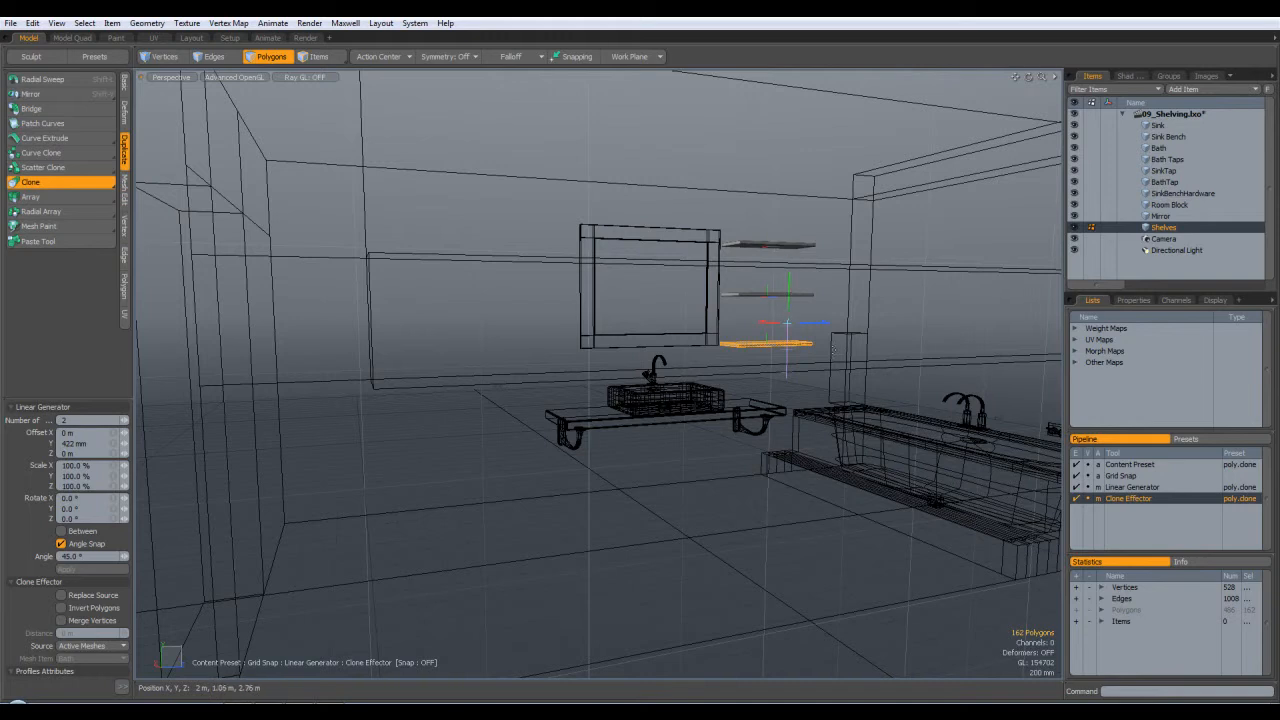
key("space")
left_click(908, 309)
- Select all three shelves and scale them slightly deeper along X, centred on the wall edge in the top view
mouse_move(908, 309)
left_mouse_down("alt")
mouse_move(677, 306)
mouse_move(1031, 357)
mouse_move(1034, 374)
mouse_move(971, 334)
mouse_move(870, 363)
left_mouse_up("alt")
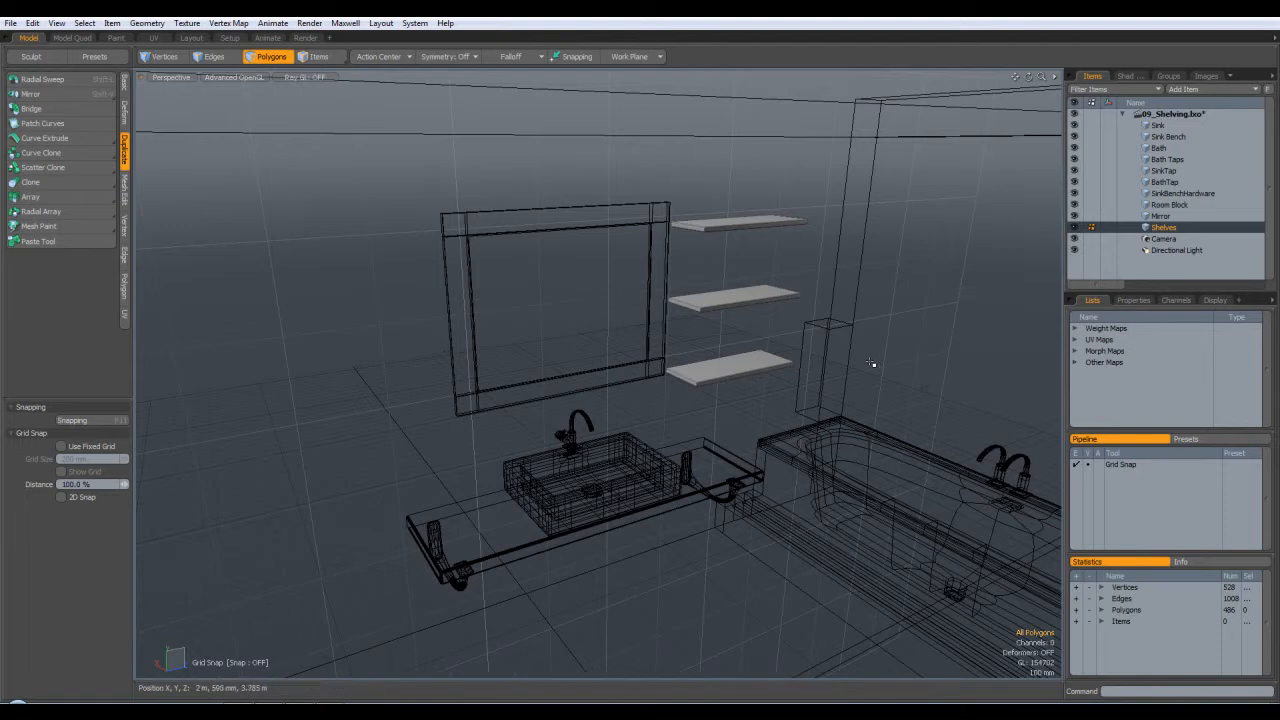
double_click(760, 365)
double_click(742, 291, "shift")
double_click(736, 226, "shift")
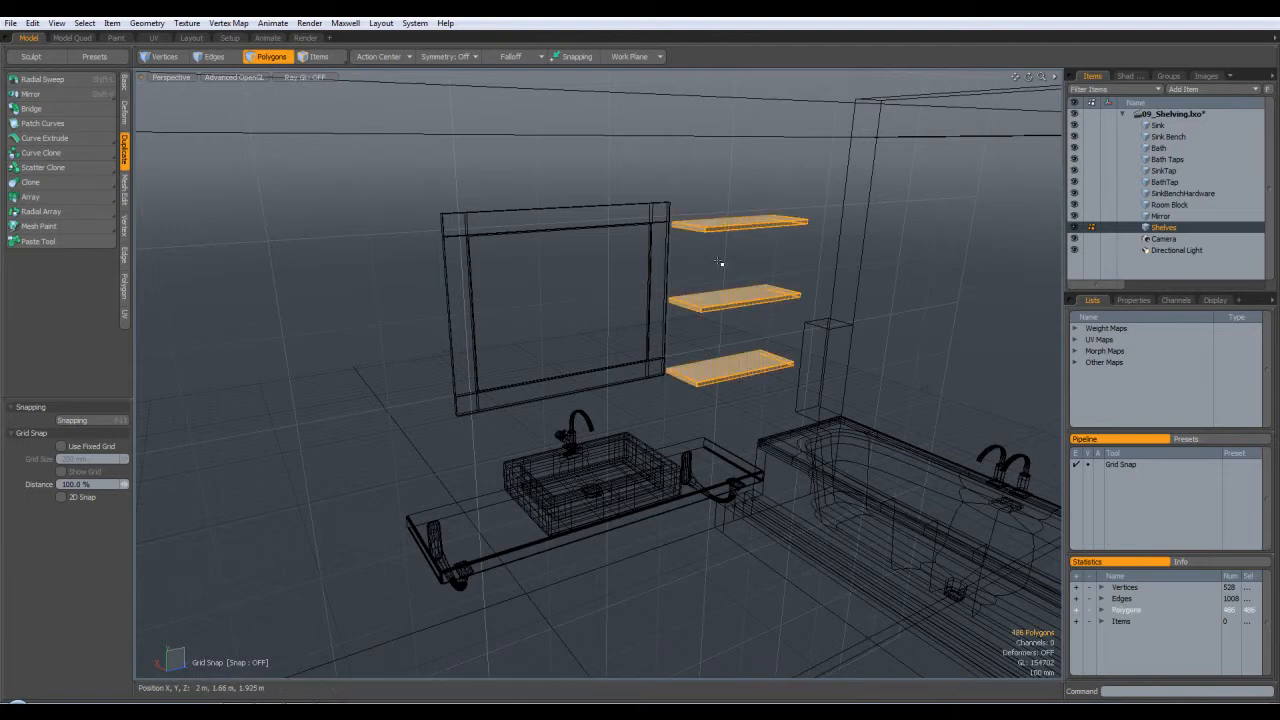
key("KP_1")
key("w")
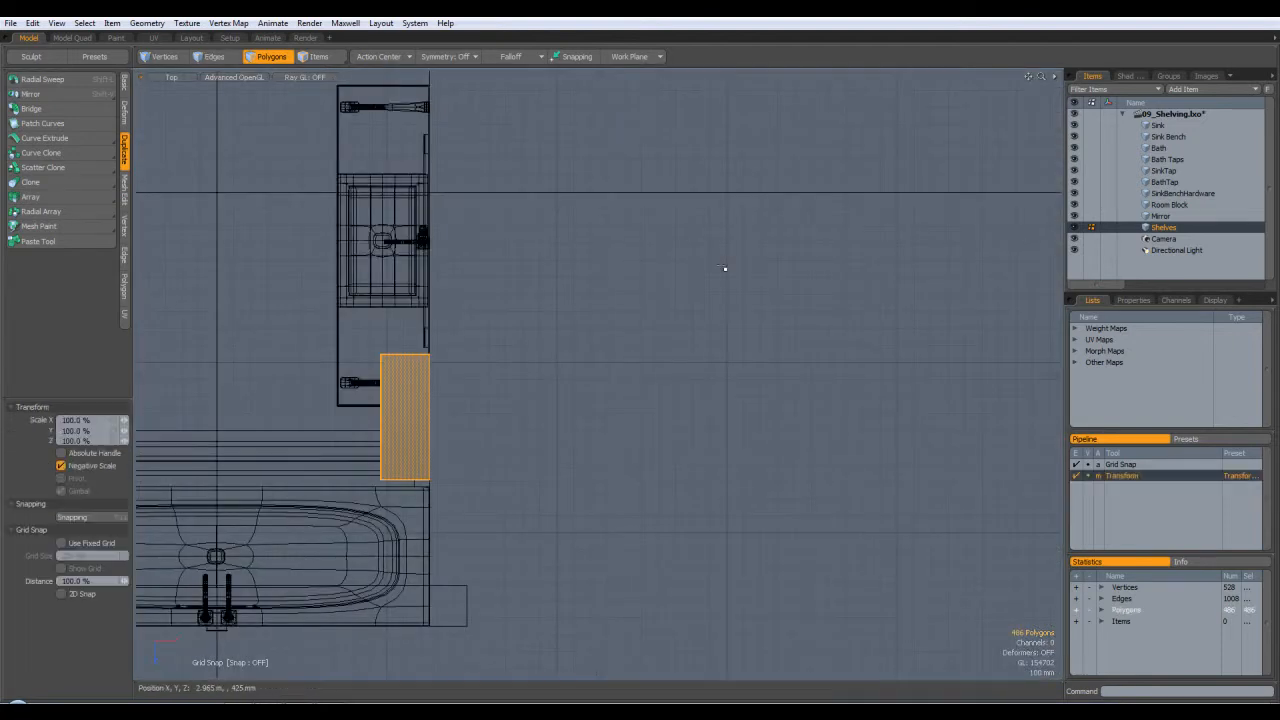
left_click_drag(523, 421, 694, 338, "alt+shift")
key("period")
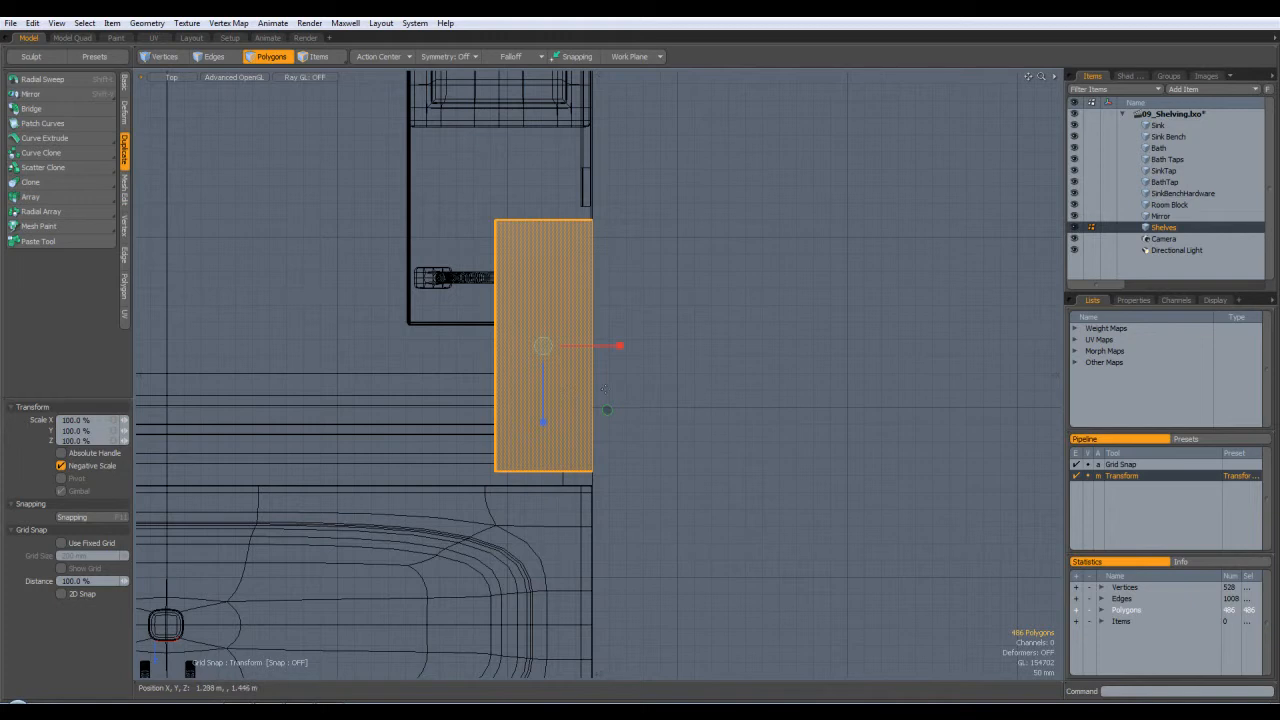
scroll(602, 389, "up", 2)
left_click(579, 337)
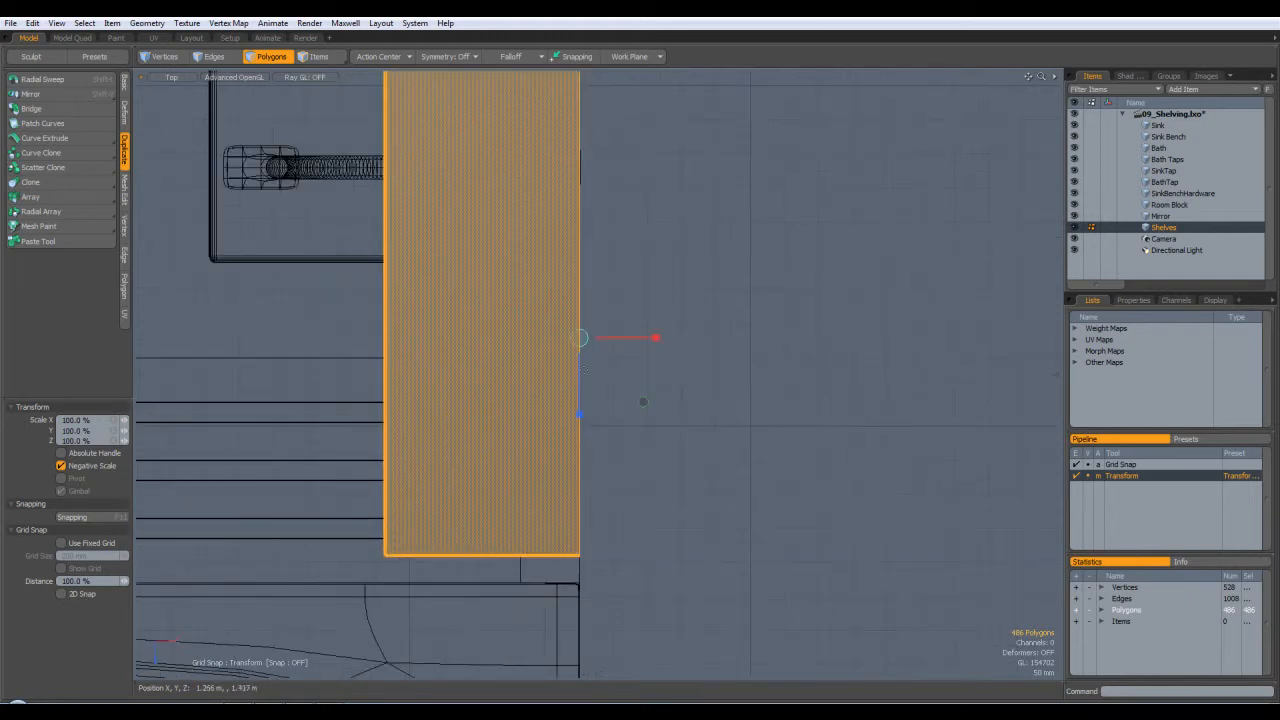
left_click_drag(663, 340, 649, 344)
- Move the three shelves 13 mm along X so they sit flush against the wall, and clear the selection
key("w")
left_click_drag(537, 307, 545, 307)
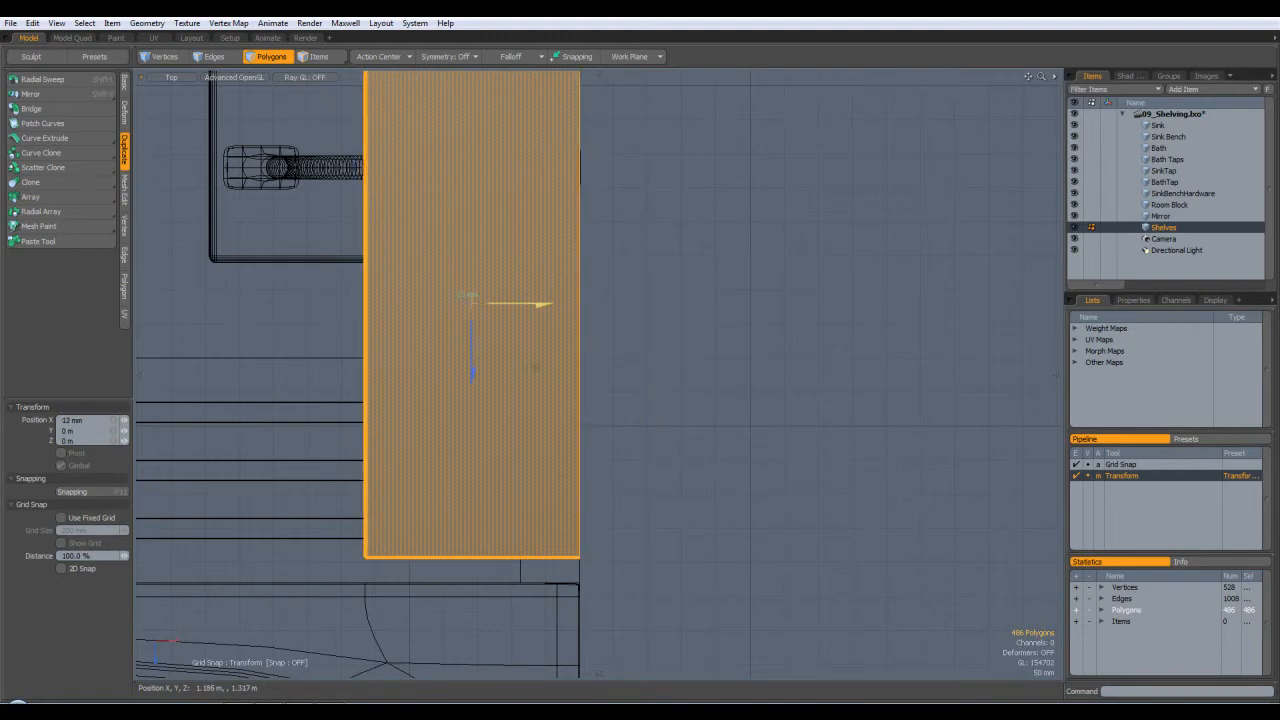
key("q")
left_click(663, 329)
key("ctrl+space")
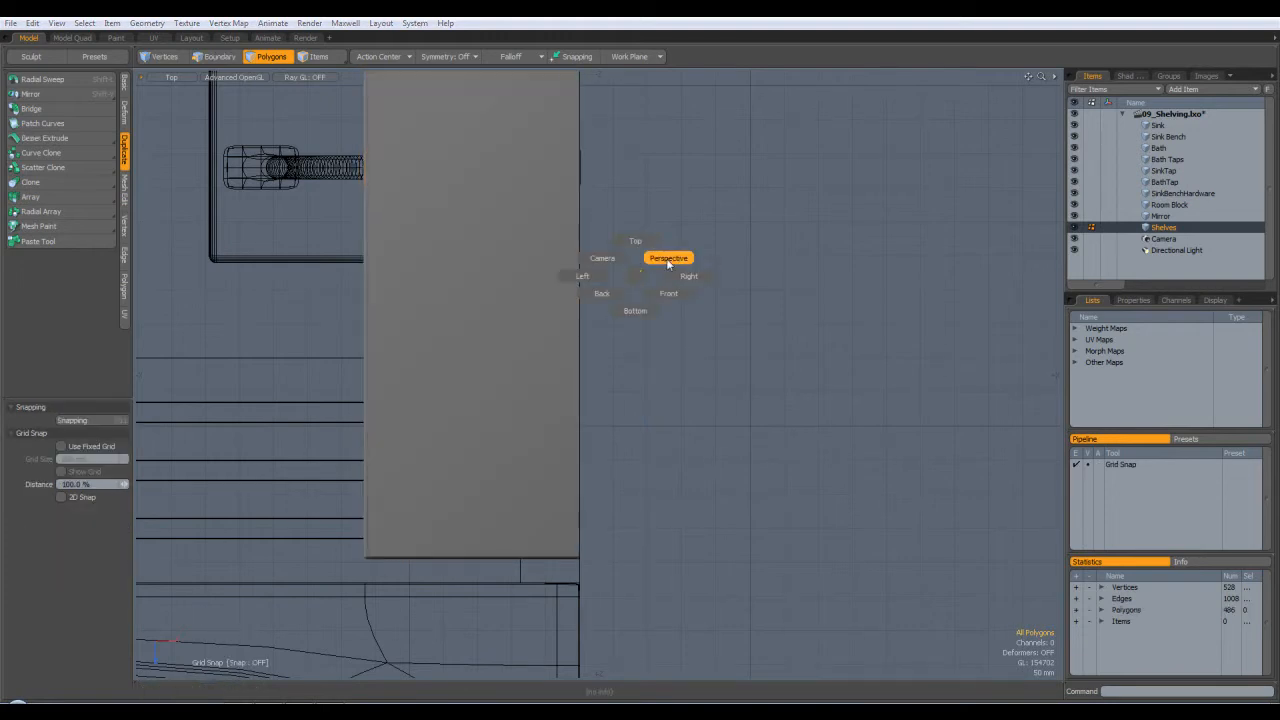
left_click(668, 258)
left_click_drag(674, 306, 600, 240, "alt")
scroll(583, 211, "down", 5)
scroll(643, 207, "down", 4)
- Draw a small Y-axis cylinder beside the shelf's front corner with 14 mm X and Z radii and 20 sides
key("3")
key("KP_1")
key("KP_7")
left_click_drag(657, 191, 598, 246, "ctrl+alt")
left_click_drag(313, 131, 307, 98, "alt+shift")
left_click(124, 85)
left_click(75, 84)
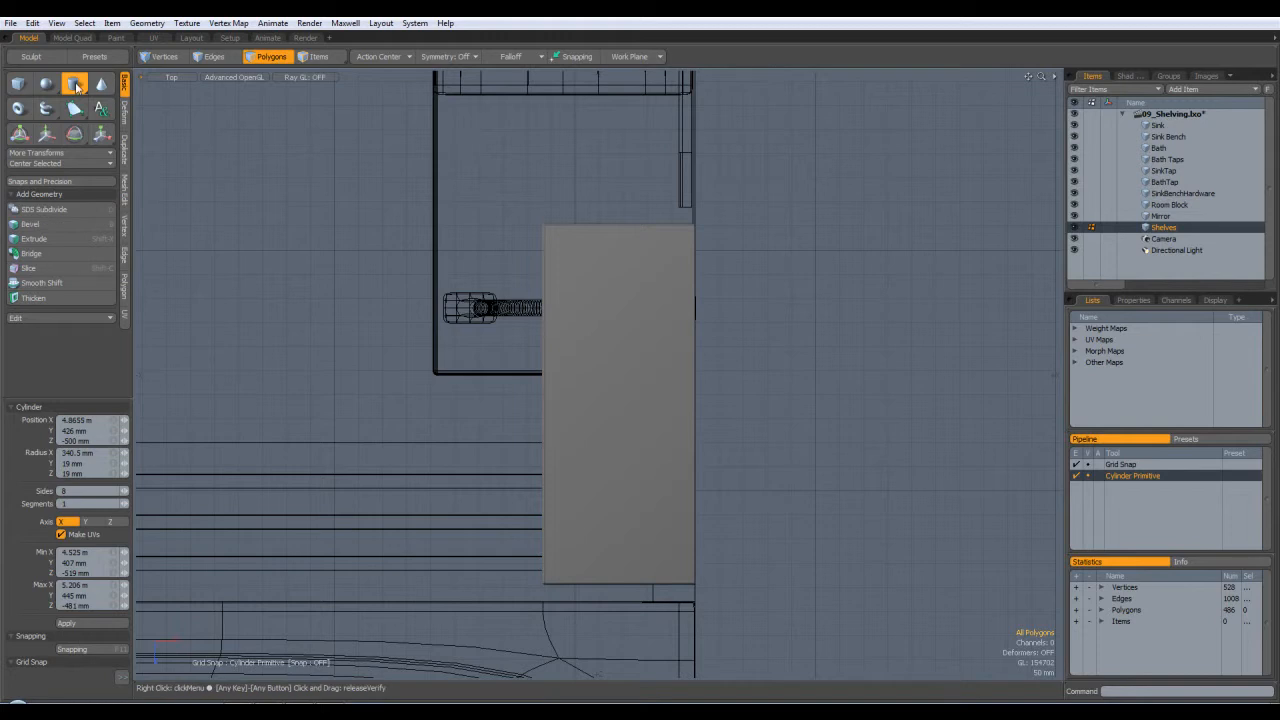
left_click_drag(600, 250, 620, 360, "alt+shift")
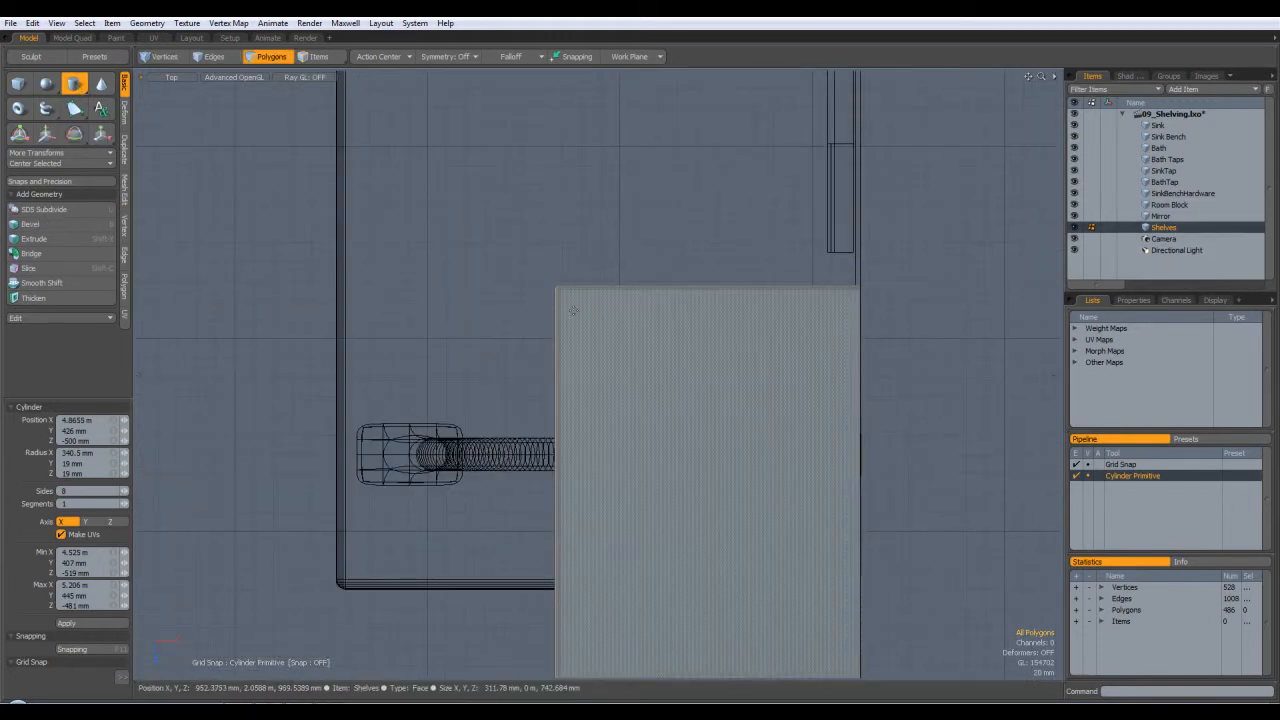
left_click(484, 300)
left_click_drag(484, 300, 485, 299)
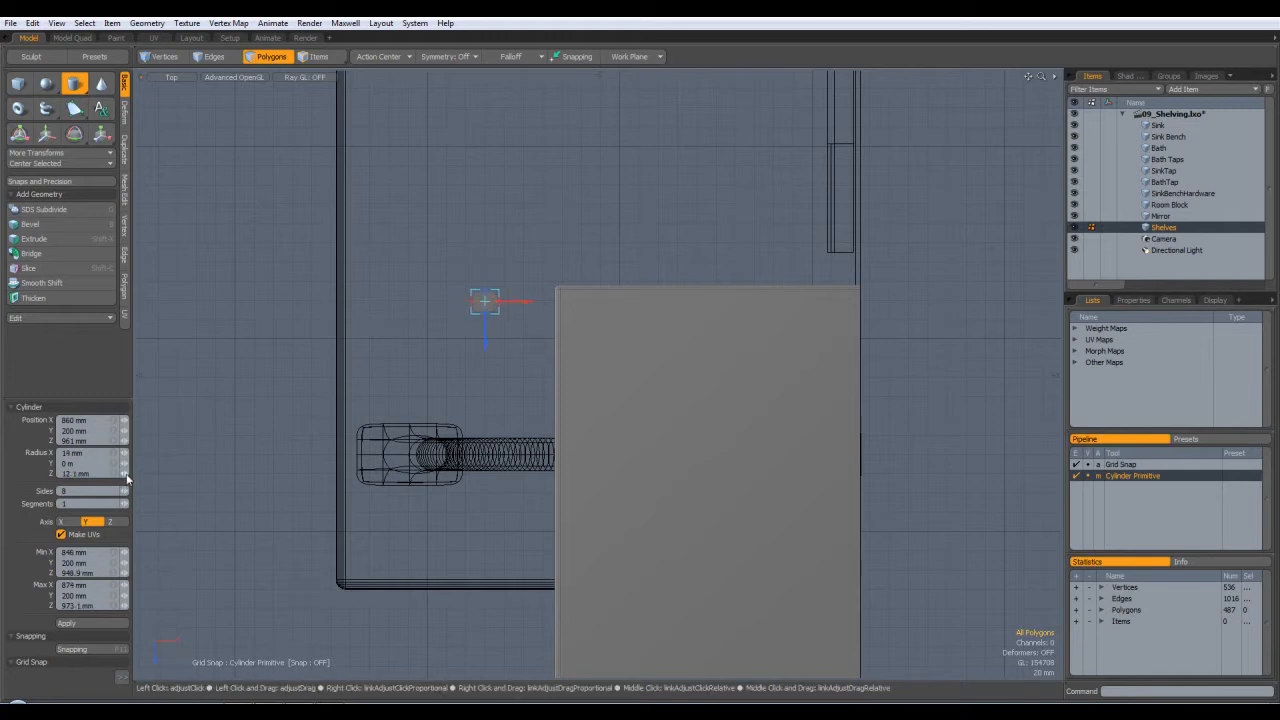
left_click_drag(91, 474, 2, 453)
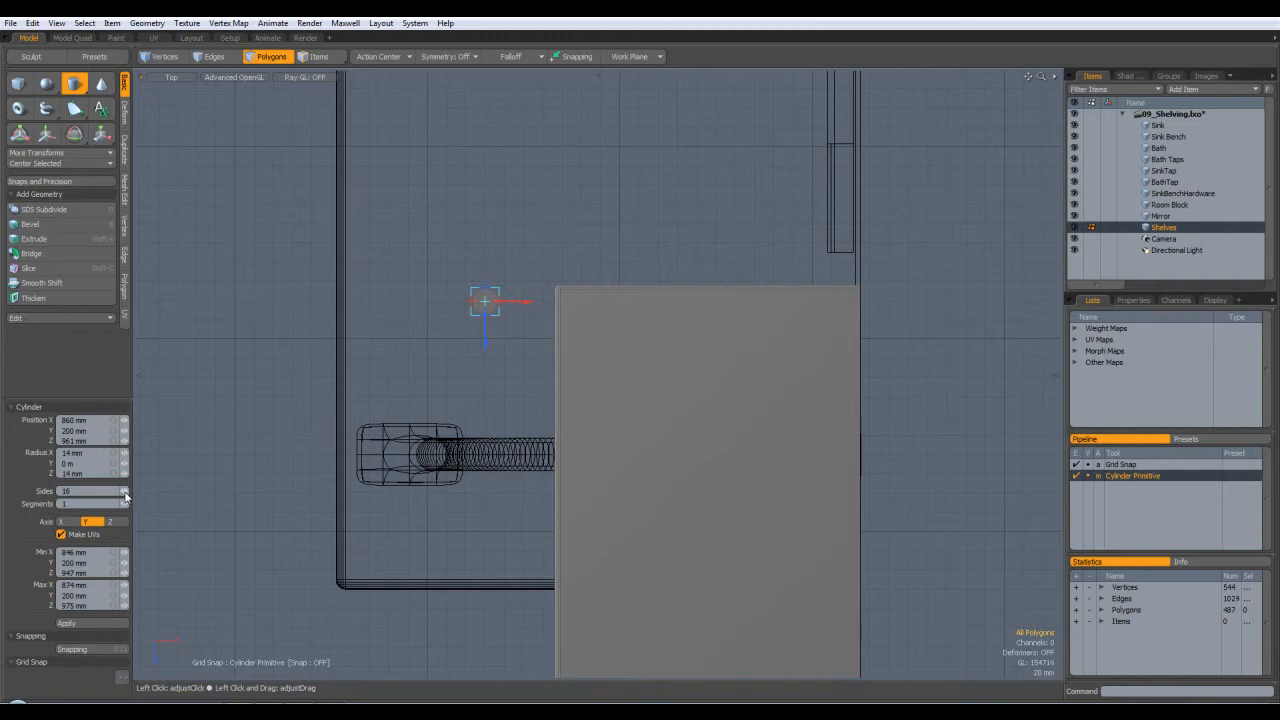
left_click(125, 491)
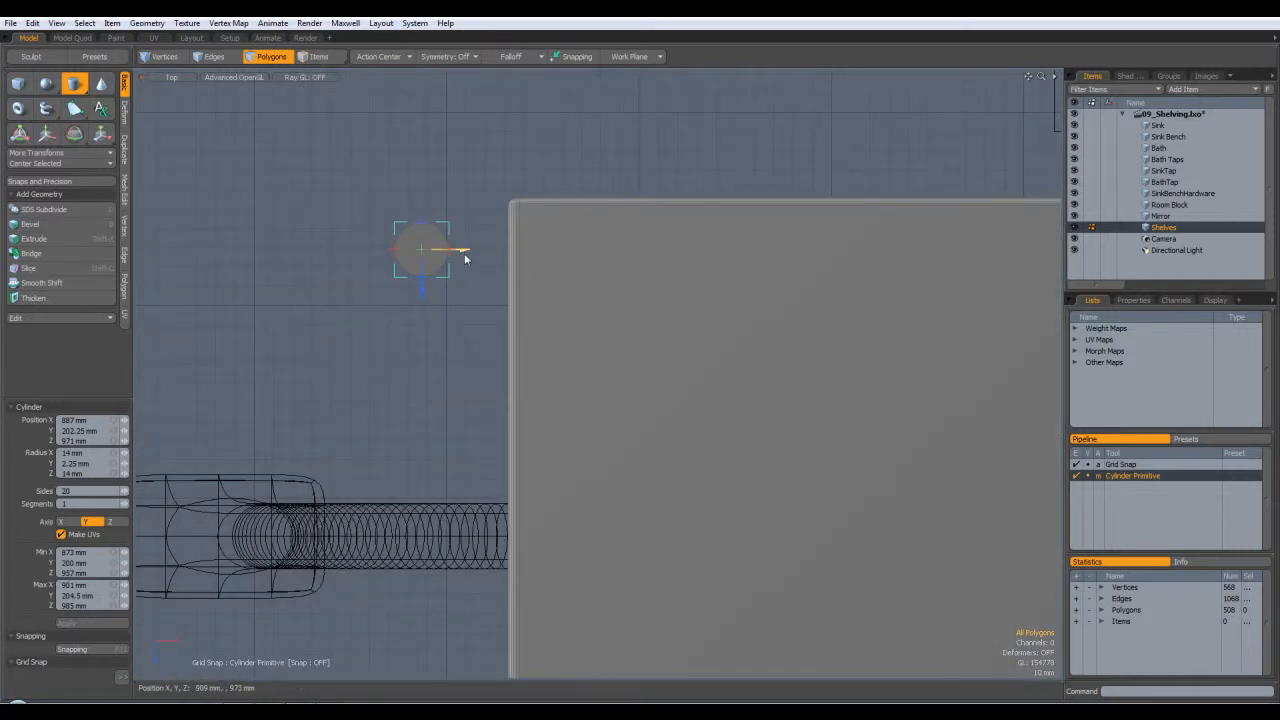
- Position the flat cylinder under the lowest shelf's front corner at X 956 mm, Y 1.1851 m, Z 965.5 mm
left_click_drag(465, 258, 605, 258)
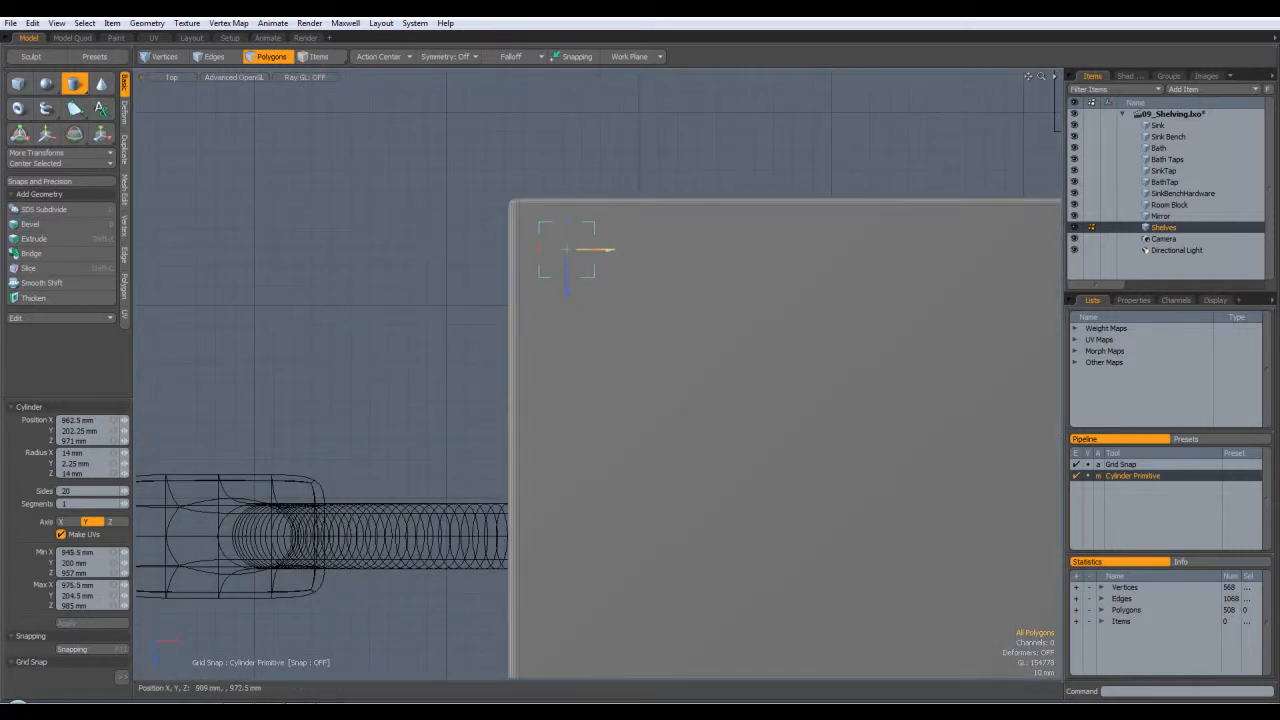
left_click_drag(553, 292, 567, 277)
left_click_drag(577, 243, 554, 279)
key("KP_2")
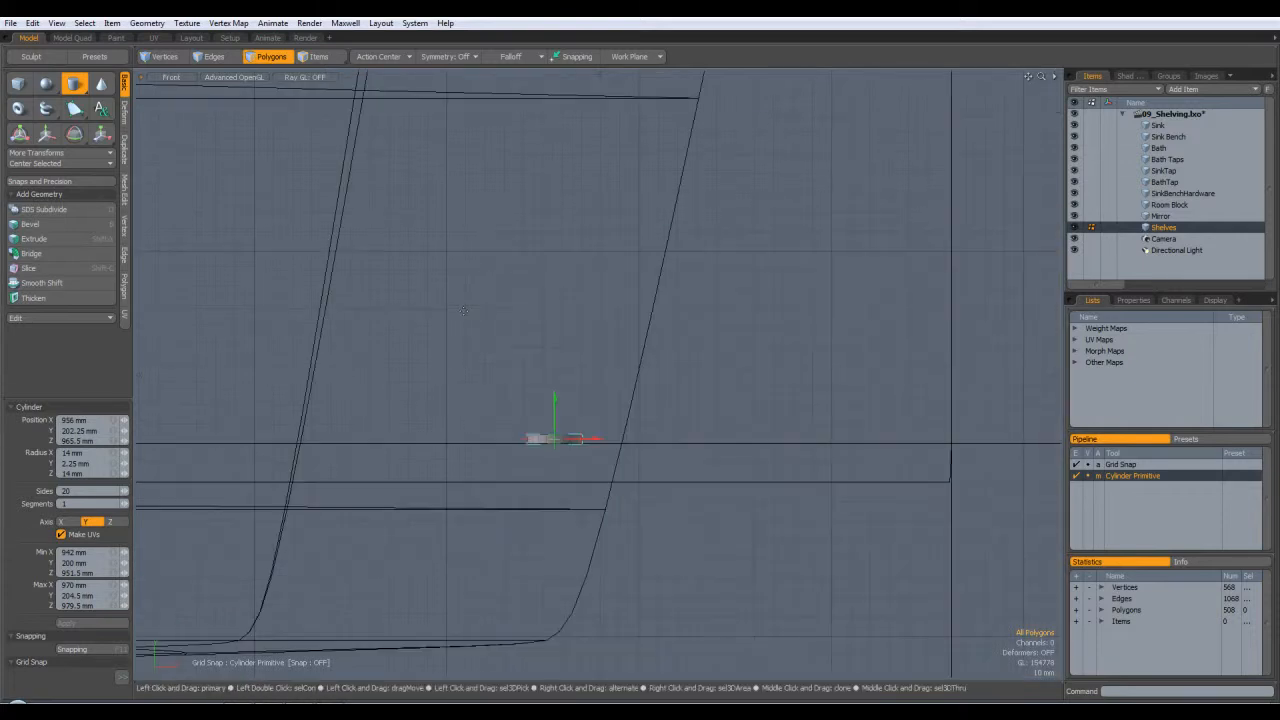
scroll(613, 490, "down", 5)
left_click_drag(613, 490, 617, 194)
scroll(617, 194, "up", 4)
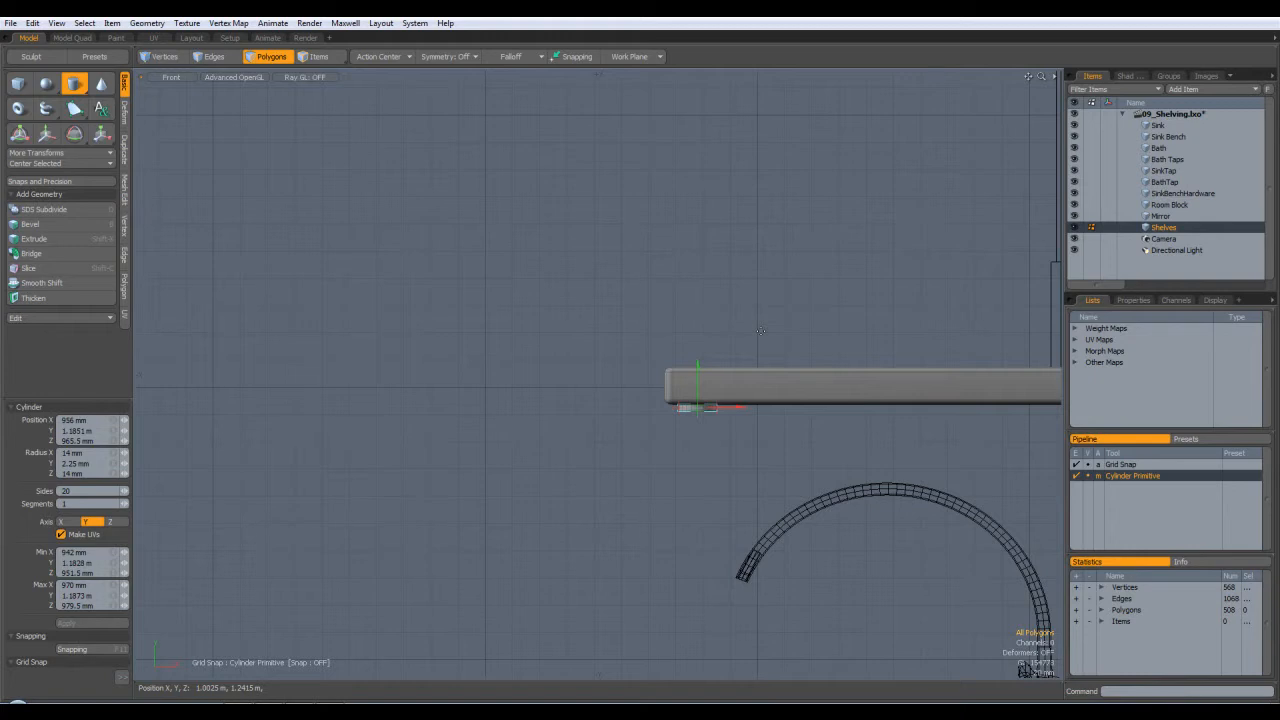
key("space")
- Select the cylinder's top polygon and bevel it up 27.4 mm to the top surface of the lowest shelf
key("ctrl+space")
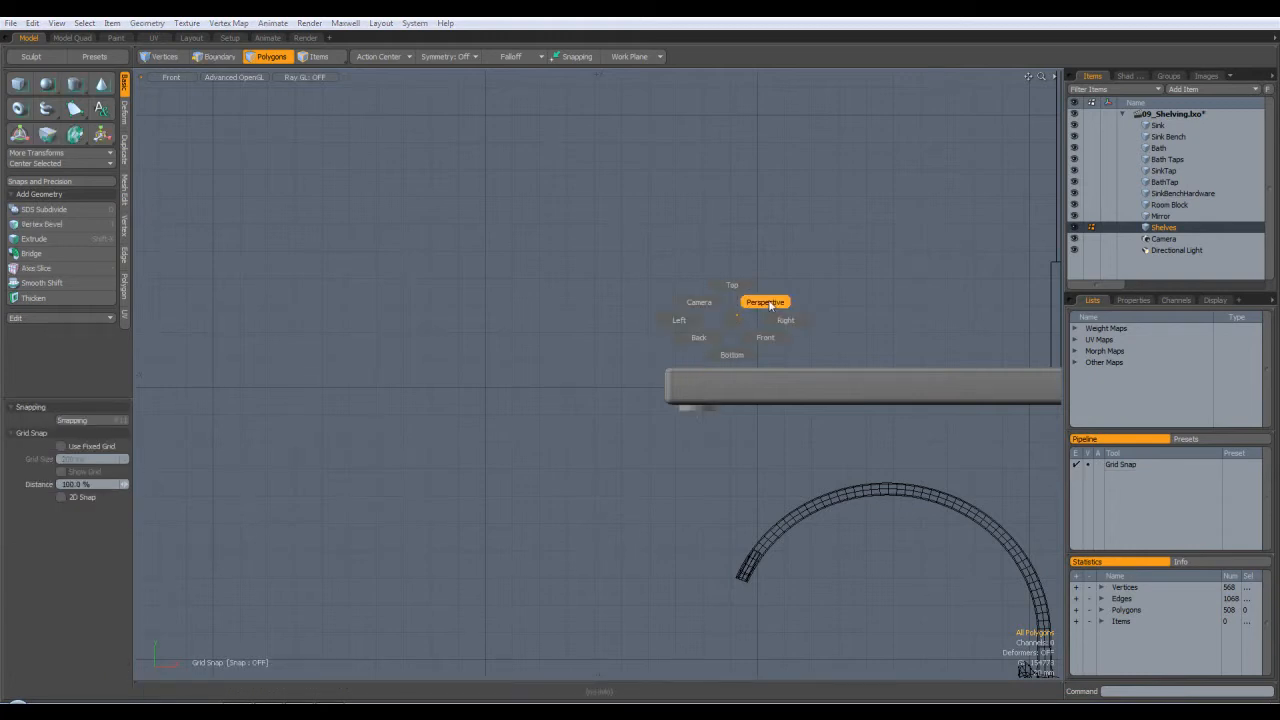
left_click(767, 304)
left_click_drag(757, 329, 500, 394, "alt")
key("3")
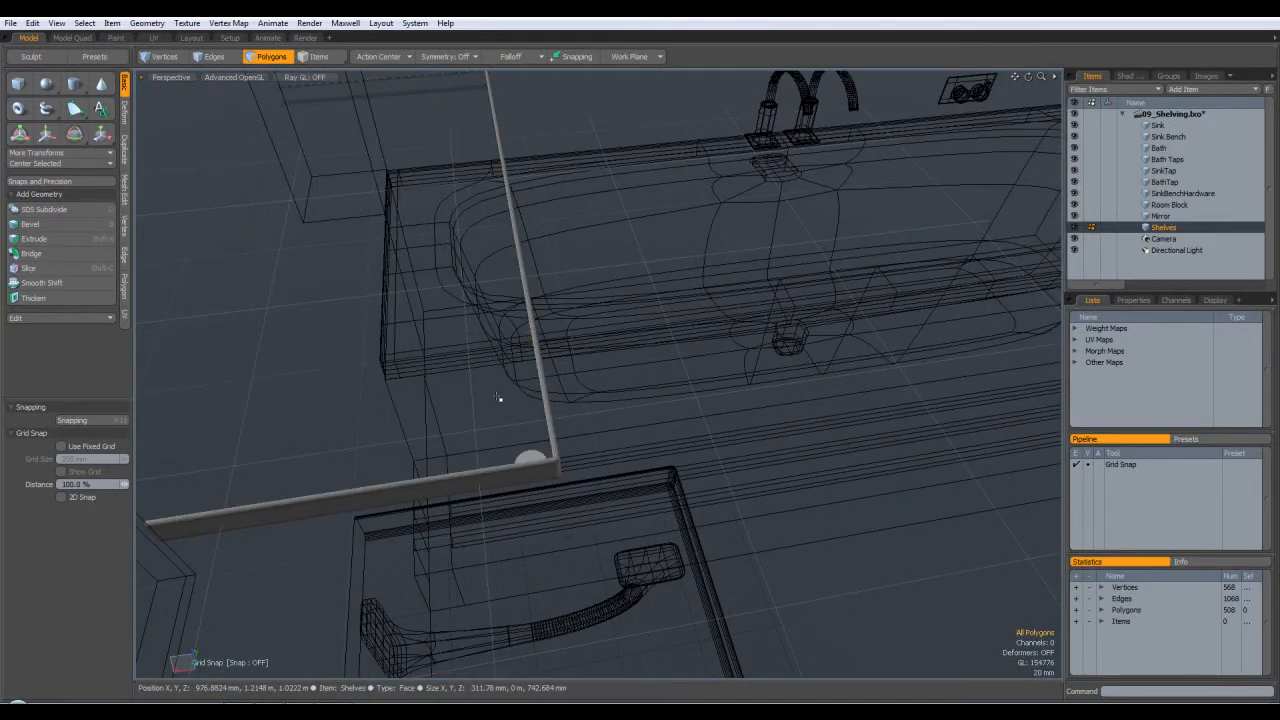
left_click(540, 460)
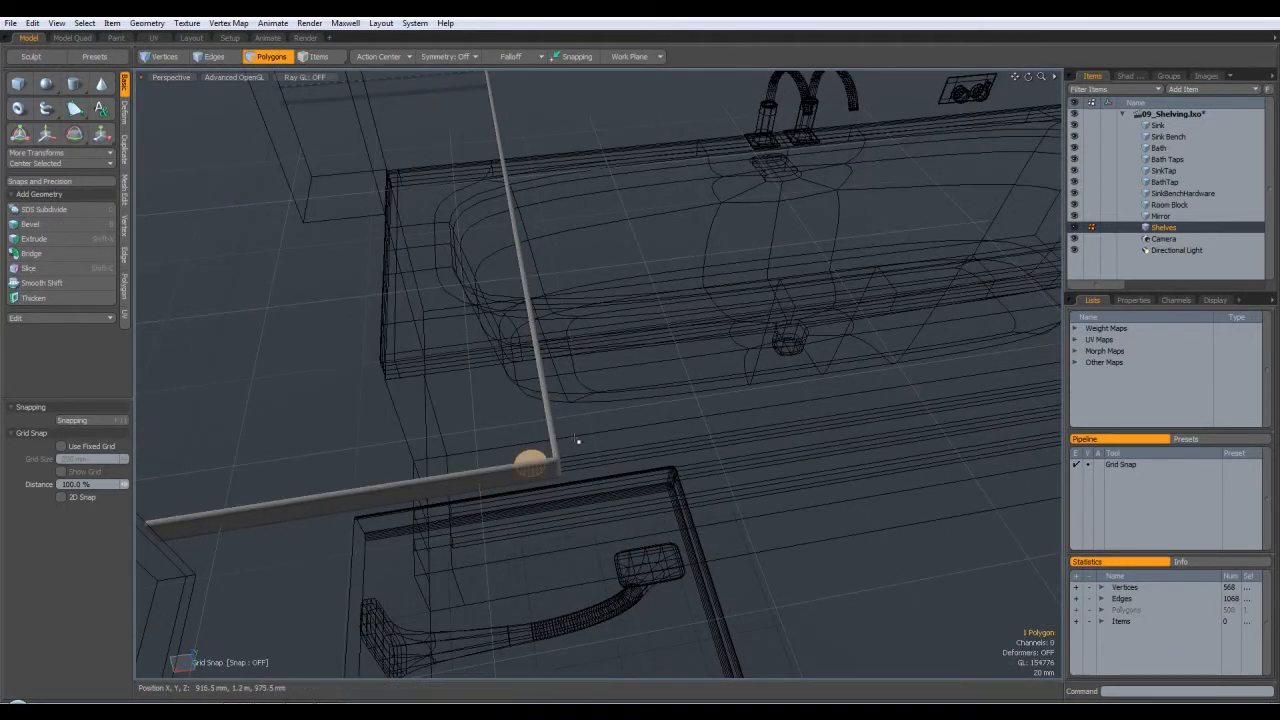
left_click_drag(700, 405, 505, 372, "alt")
key("KP_1")
key("b")
scroll(737, 418, "up", 2)
left_click_drag(737, 418, 734, 320)
left_click_drag(631, 285, 630, 280)
scroll(620, 331, "up", 2)
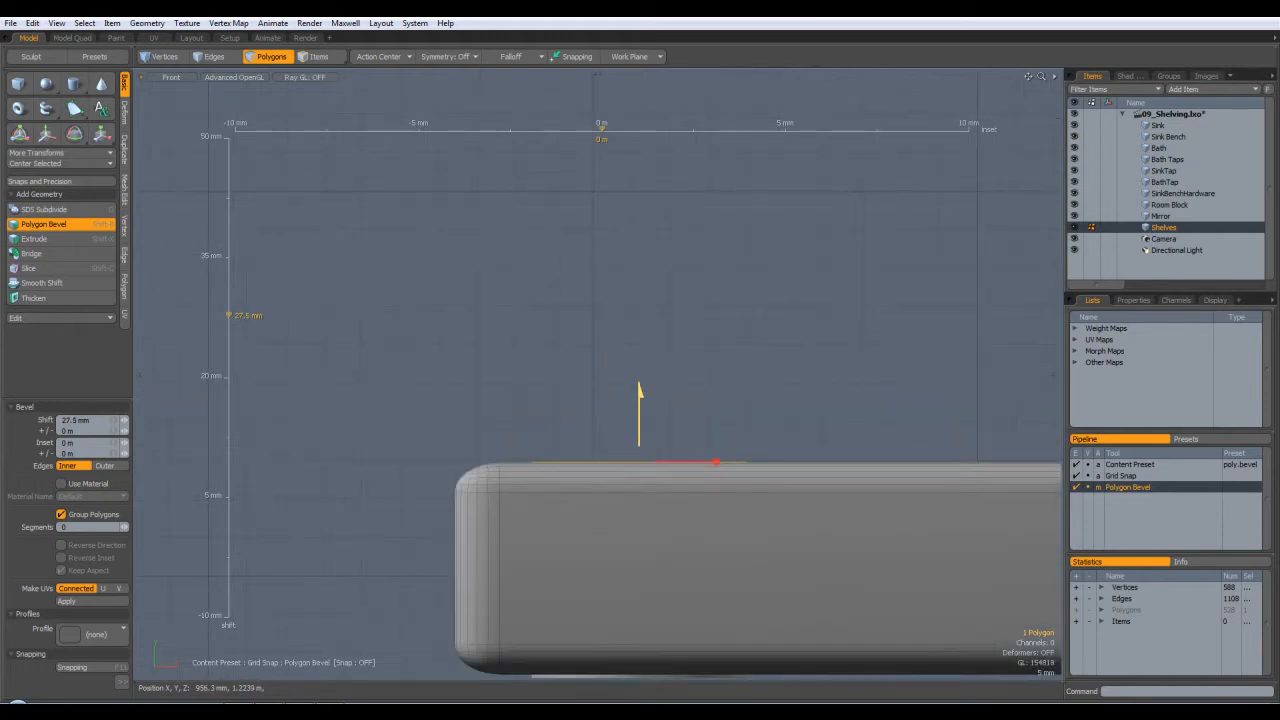
left_click_drag(639, 386, 639, 387)
- Bevel the cylinder's top face up about 3 mm more to form a collar on top of the lowest shelf
key("ctrl+space")
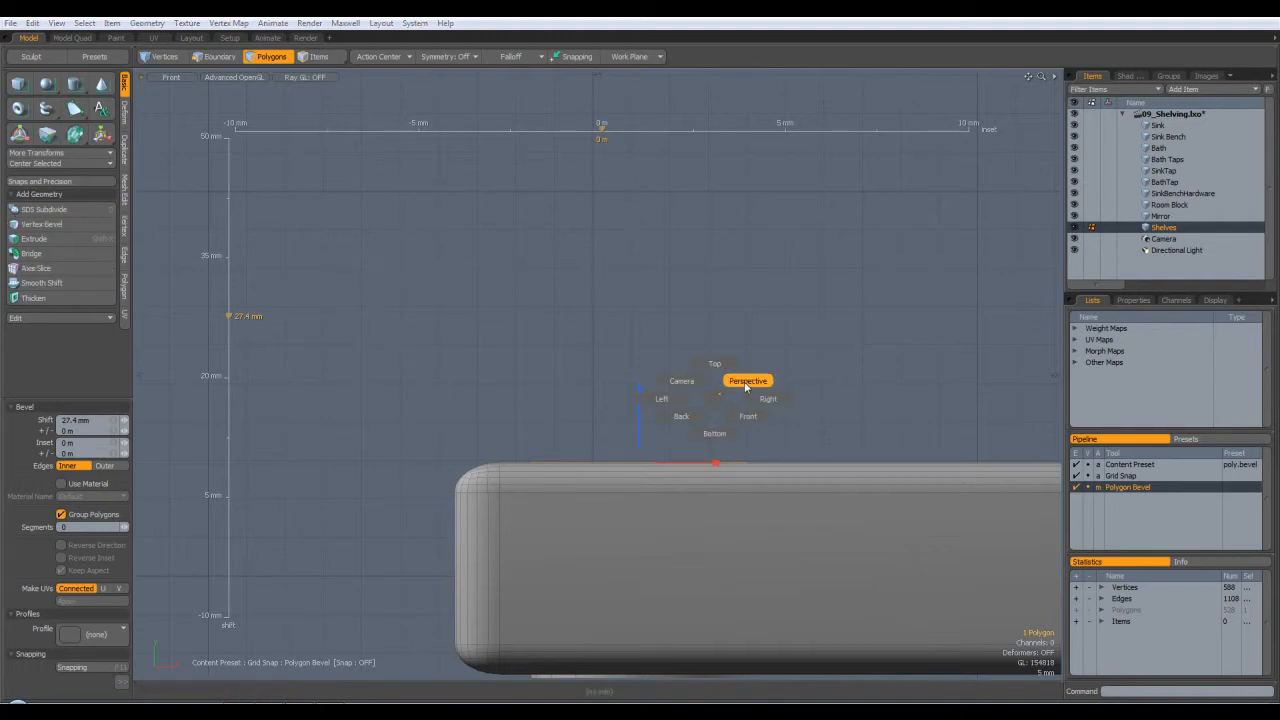
left_click(745, 387)
left_click_drag(709, 396, 791, 335, "alt")
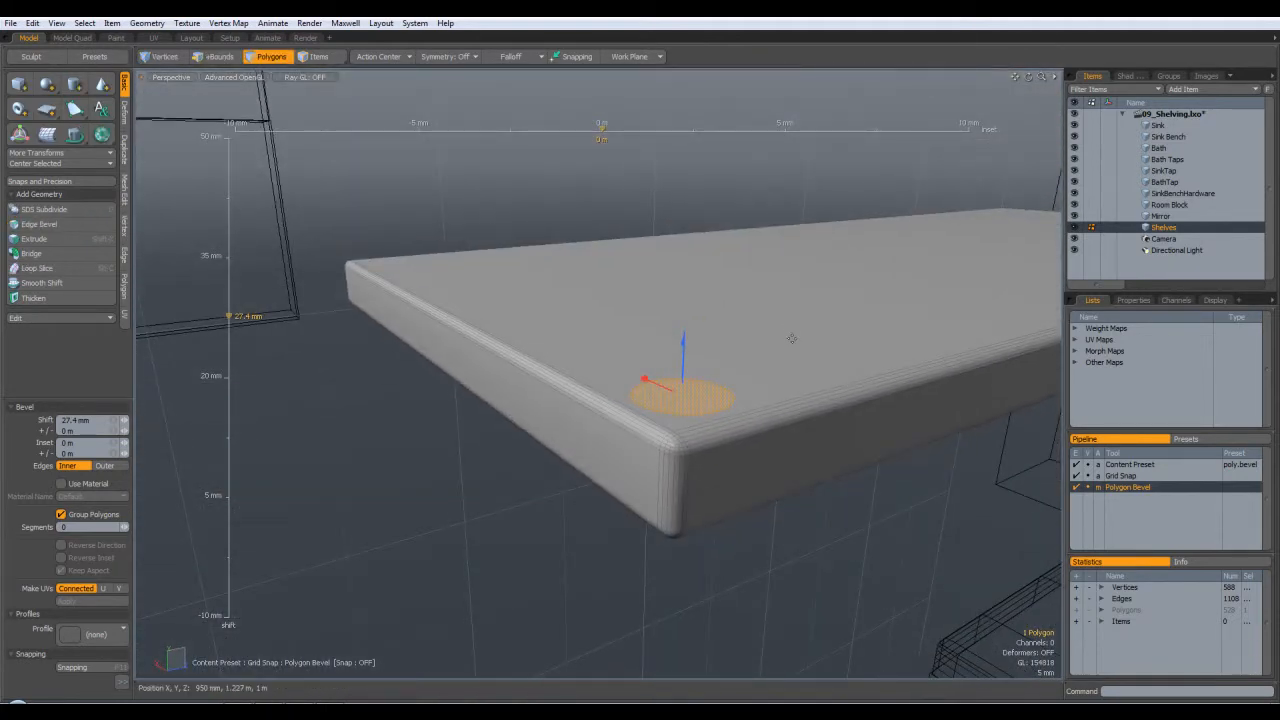
left_click_drag(843, 571, 800, 560, "alt")
left_click_drag(684, 345, 612, 420)
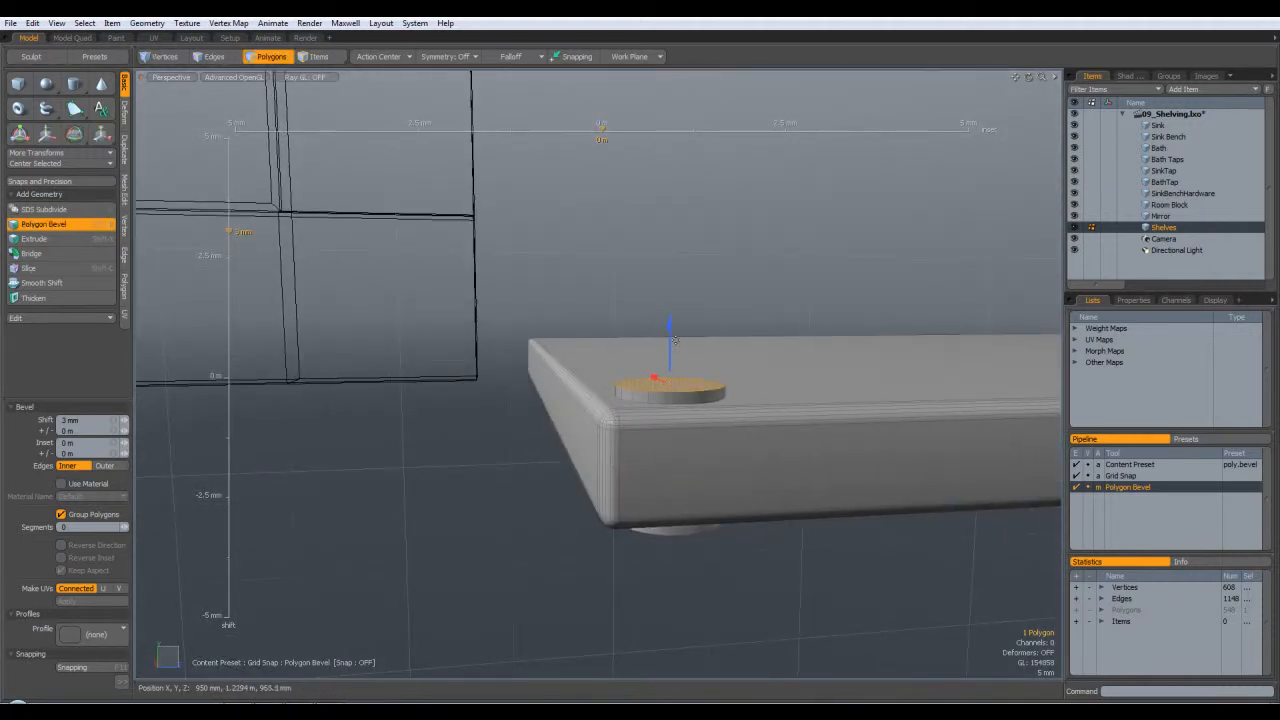
mouse_move(669, 330)
left_mouse_down()
mouse_move(651, 372)
mouse_move(675, 372)
left_mouse_up()
- Inset the collar's top face by about 3 mm with a new polygon bevel
key("space")
key("b")
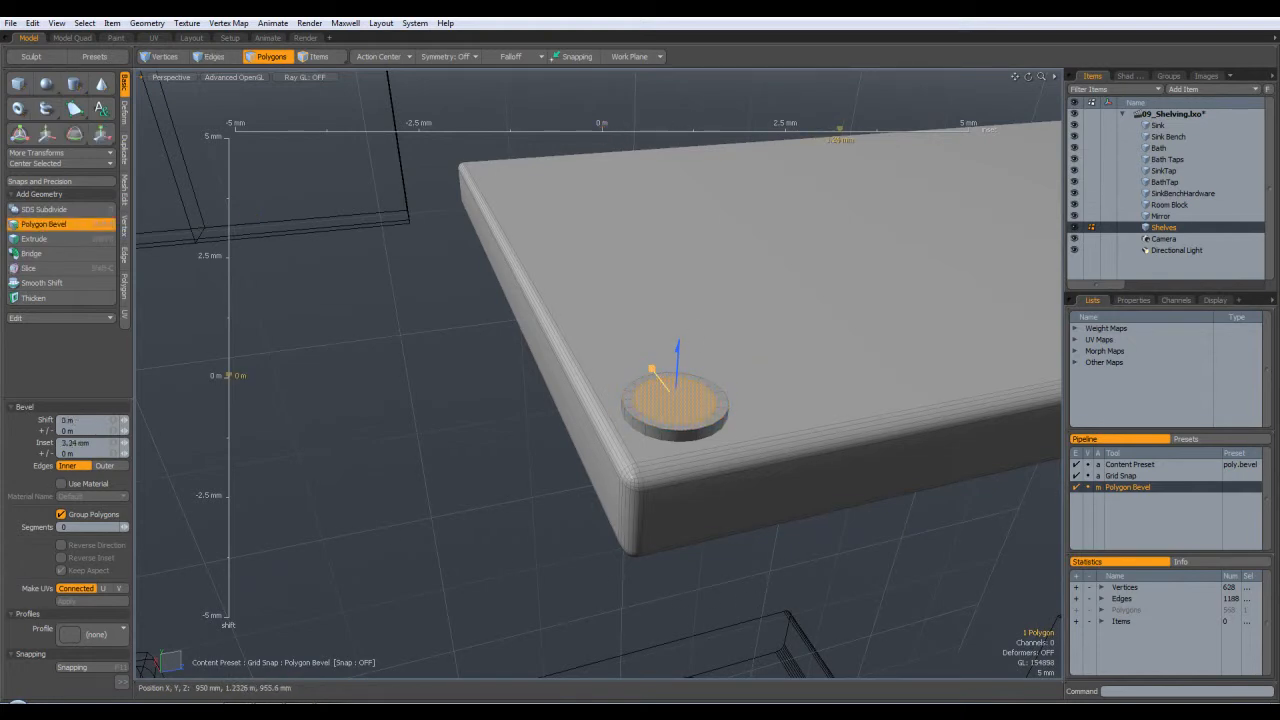
mouse_move(675, 372)
left_mouse_down()
mouse_move(887, 432)
mouse_move(846, 330)
mouse_move(806, 278)
mouse_move(795, 470)
left_mouse_up()
key("space")
- Bevel the inset face up 389 mm as a post ending just beneath the middle shelf
key("b")
left_click_drag(648, 528, 650, 171)
key("KP_1")
scroll(670, 165, "down", 1)
left_click_drag(650, 600, 656, 369, "alt")
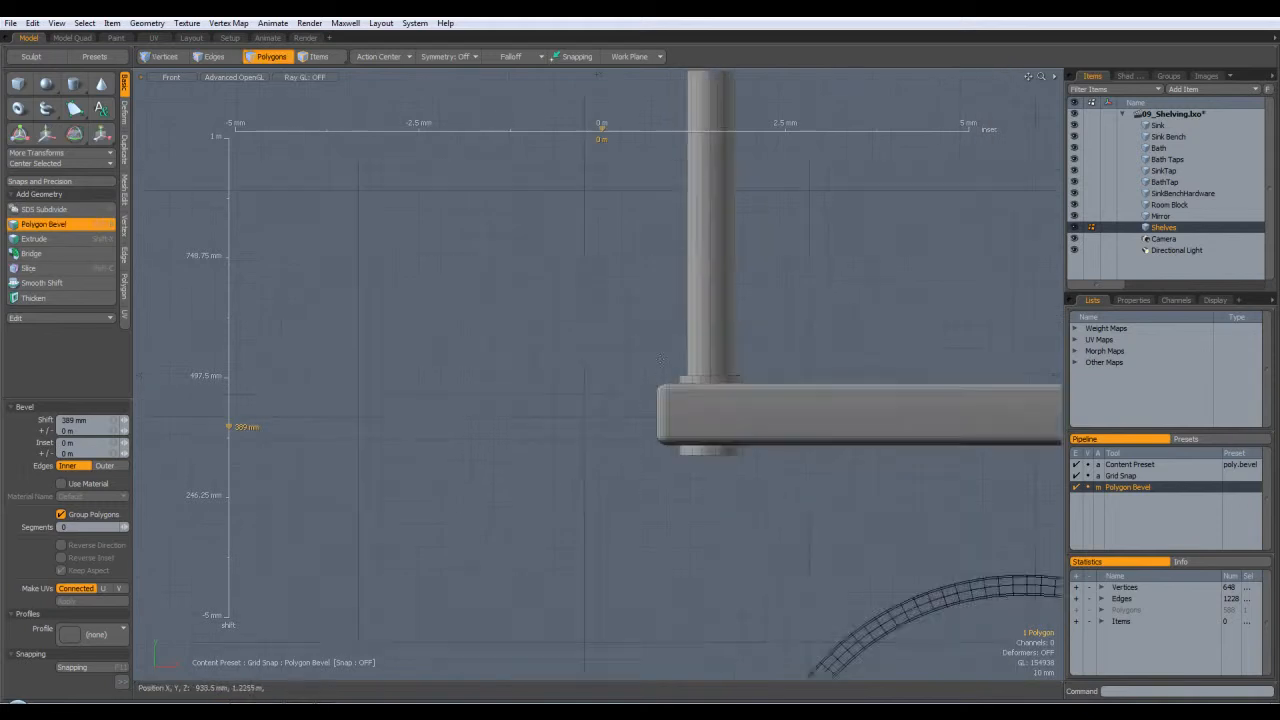
scroll(656, 369, "up", 5)
left_click_drag(875, 117, 835, 384, "alt")
left_click_drag(868, 140, 822, 400, "alt")
left_click_drag(835, 160, 823, 420, "alt")
left_click_drag(815, 190, 795, 588, "alt")
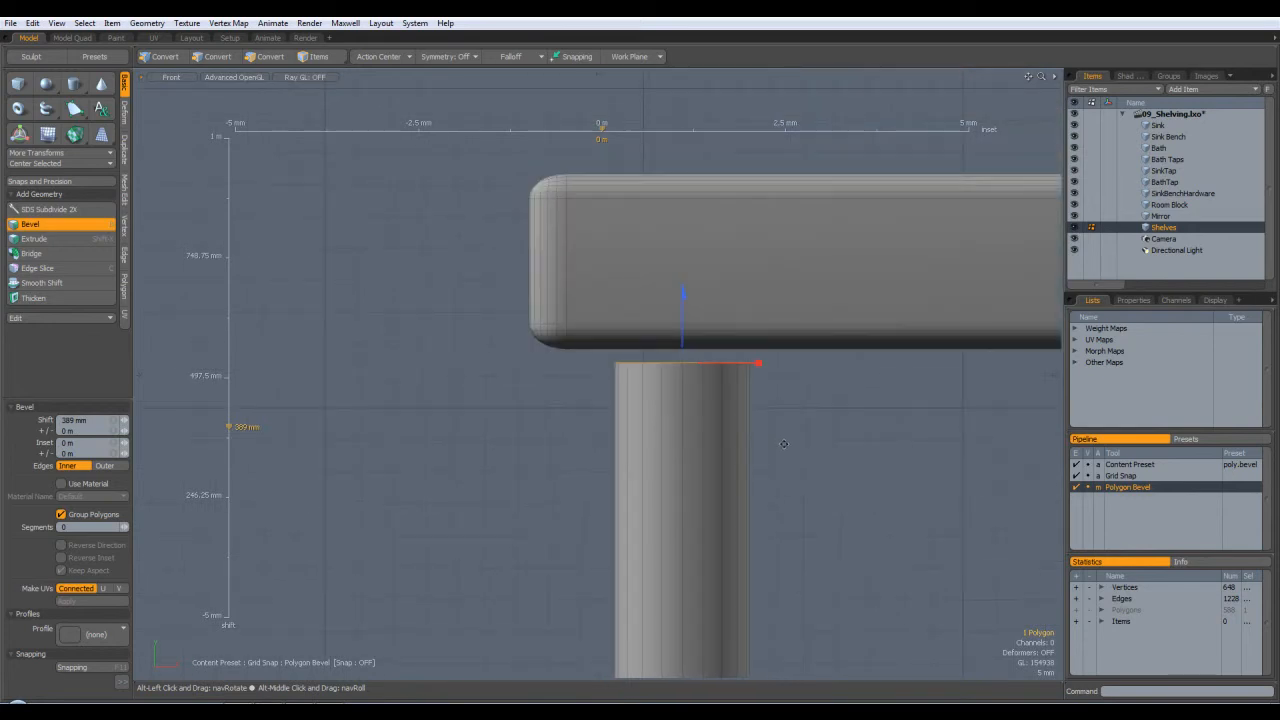
- Widen the post's top face into a collar beneath the middle shelf and bevel it up about 31.6 mm through the shelf
left_click(772, 371, "shift")
left_click_drag(772, 371, 521, 372)
left_click(683, 292, "shift")
left_click_drag(683, 292, 683, 88)
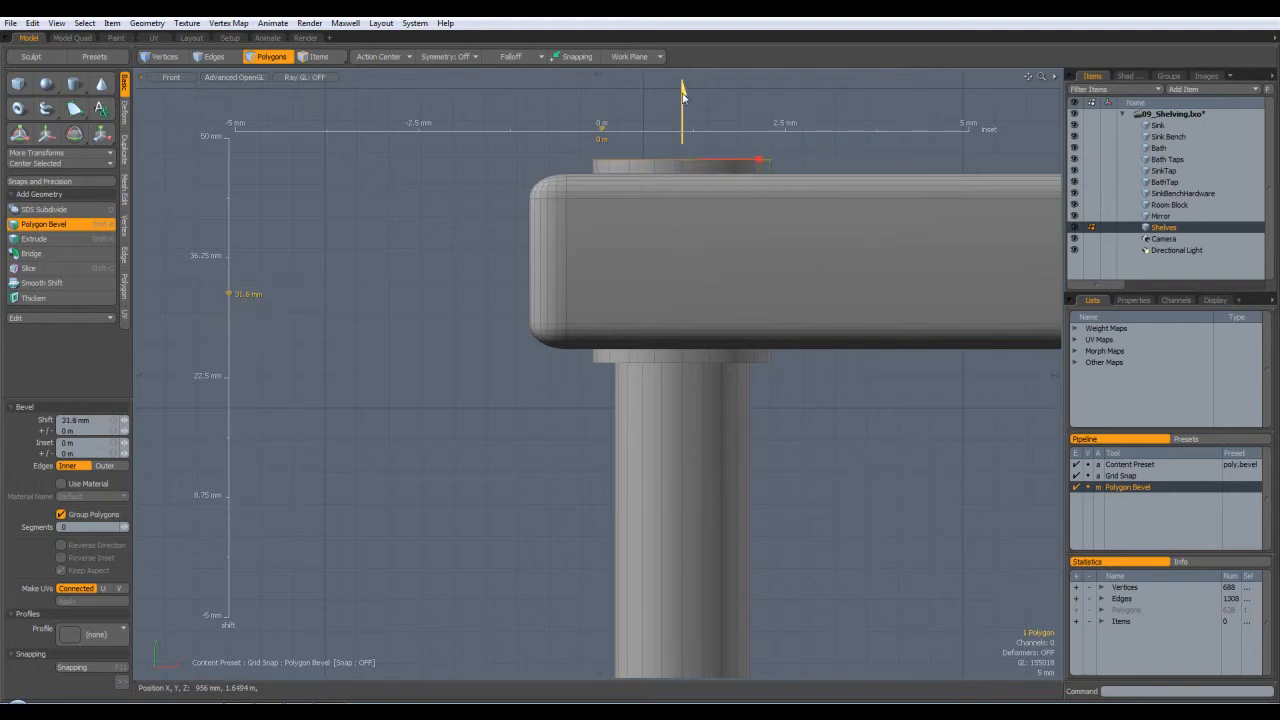
- Inset the collar's top face above the middle shelf back to the width of the post
left_click_drag(826, 314, 855, 612, "alt+shift")
left_click(844, 318, "shift")
left_click_drag(793, 457, 774, 457)
- Bevel the post upward from the middle shelf to just beneath the top shelf
left_click(840, 330, "shift")
scroll(720, 400, "down", 2)
left_click_drag(800, 320, 809, 448, "alt+shift")
left_click_drag(688, 490, 688, 218)
left_click_drag(720, 260, 718, 552, "alt+shift")
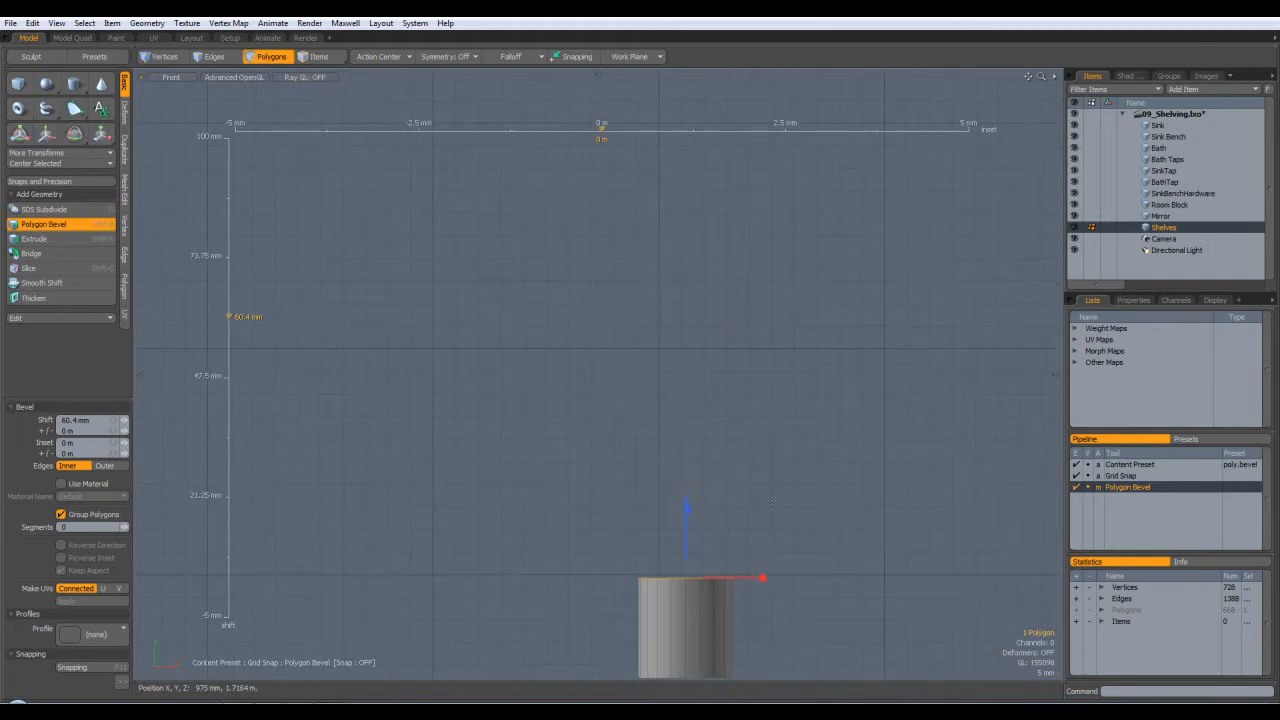
left_click_drag(690, 505, 688, 395)
scroll(782, 482, "down", 5)
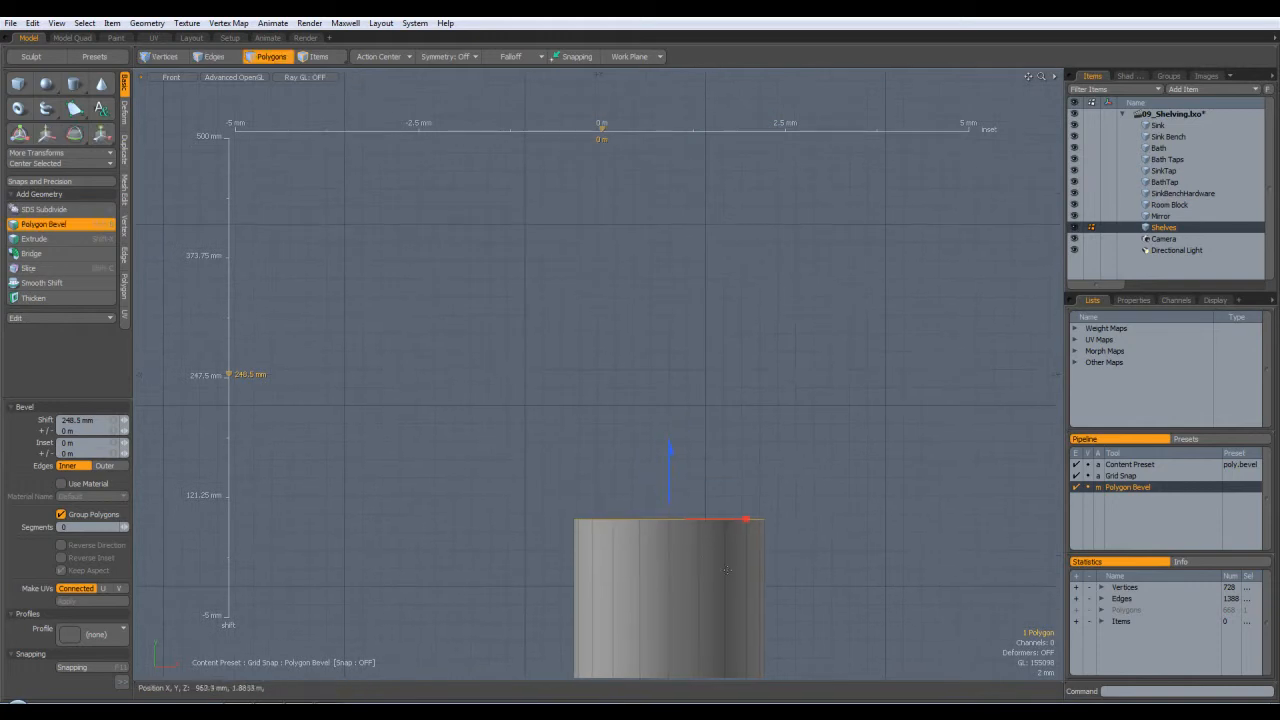
left_click_drag(857, 448, 862, 221)
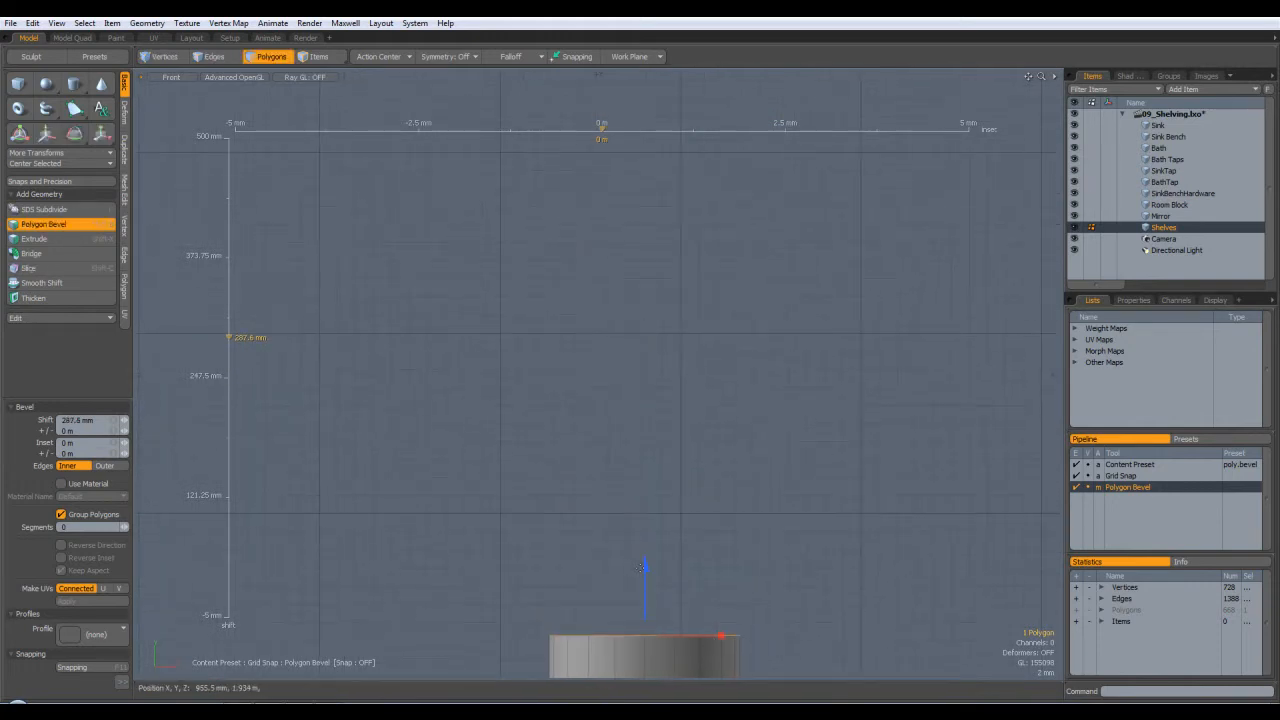
left_click_drag(645, 565, 644, 88)
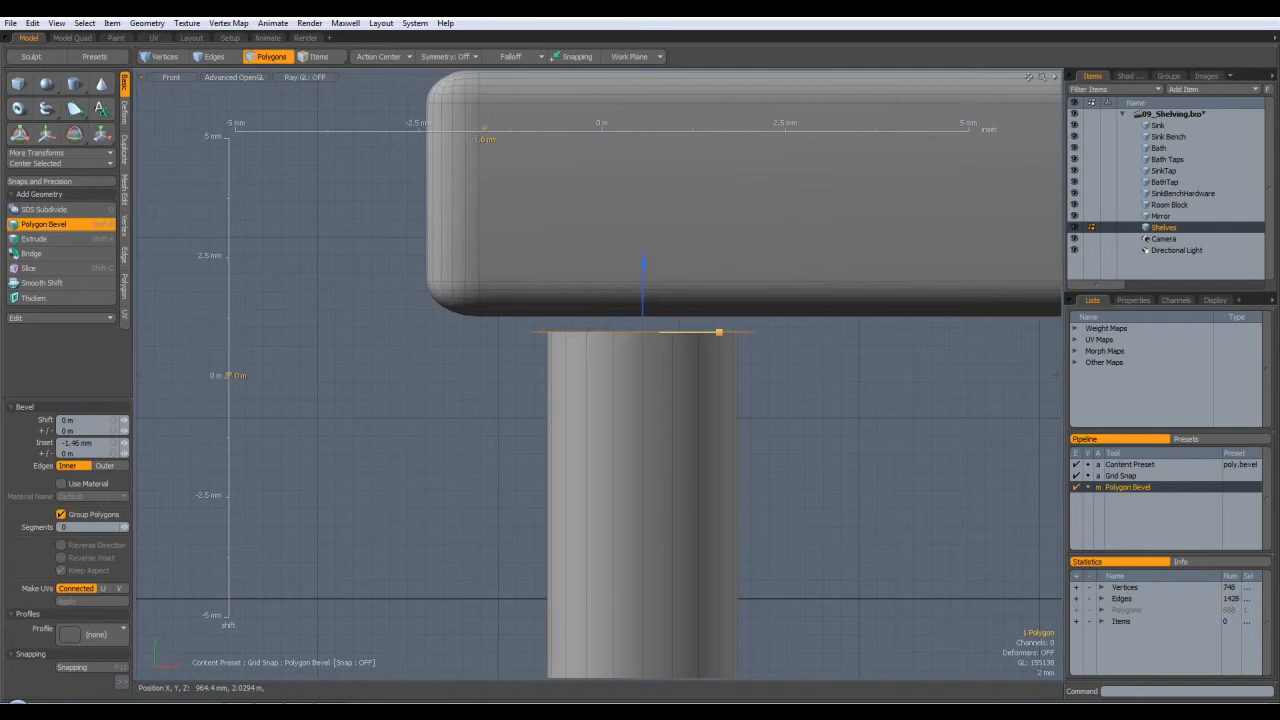
- Widen the post's top face beneath the top shelf and bevel it up about 31 mm through the shelf
left_click_drag(525, 128, 547, 128)
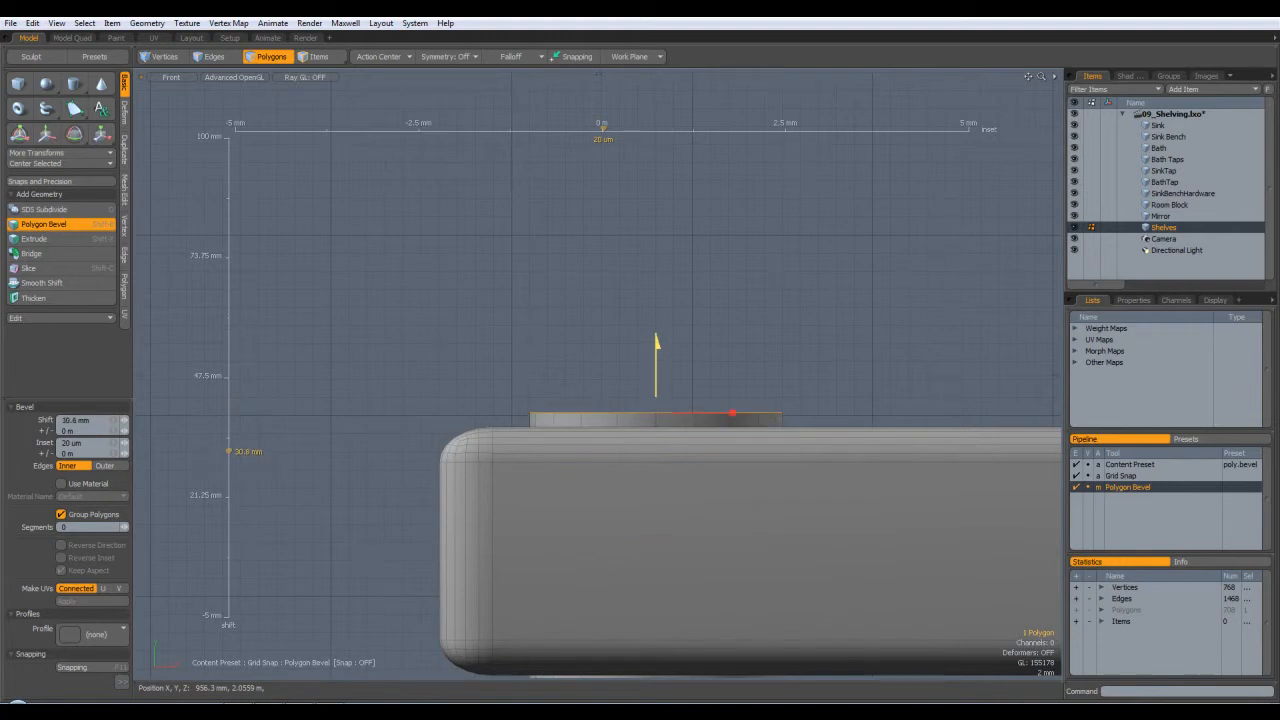
left_click(660, 352)
- Inset the collar's face above the top shelf to post width and bevel the post up about 436.5 mm towards the ceiling
left_click_drag(732, 413, 760, 418)
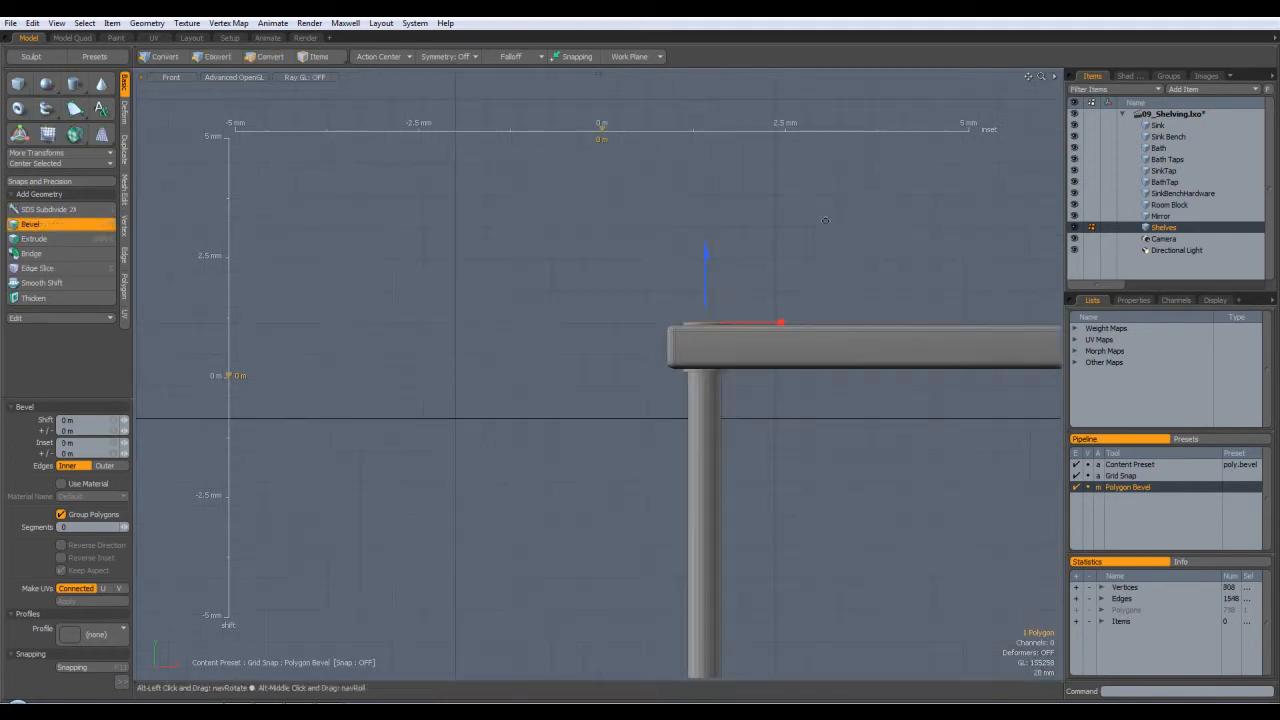
left_click_drag(825, 220, 780, 358)
left_click_drag(744, 300, 744, 292)
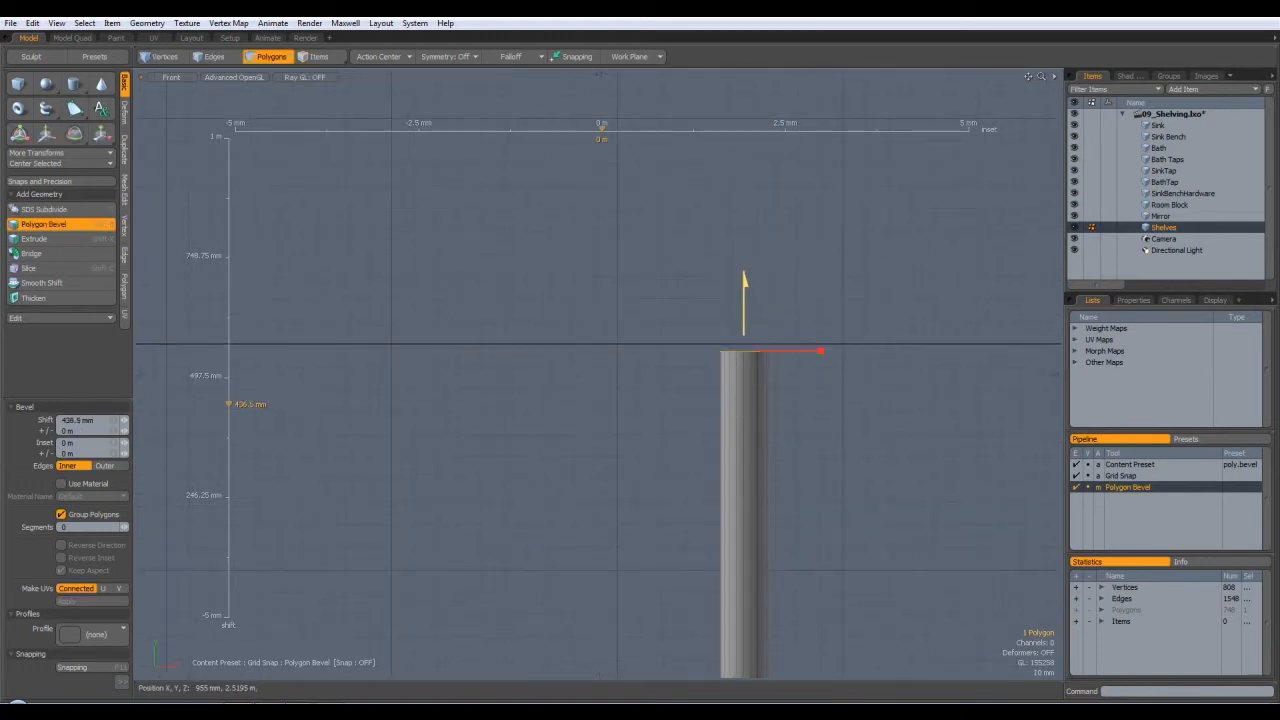
- Widen the post's top face beyond the post's width and bevel it upward into a thin end cap at the ceiling
scroll(793, 366, "up", 3)
left_click_drag(775, 336, 42, 342)
left_click(712, 292, "shift")
left_click_drag(699, 263, 699, 244)
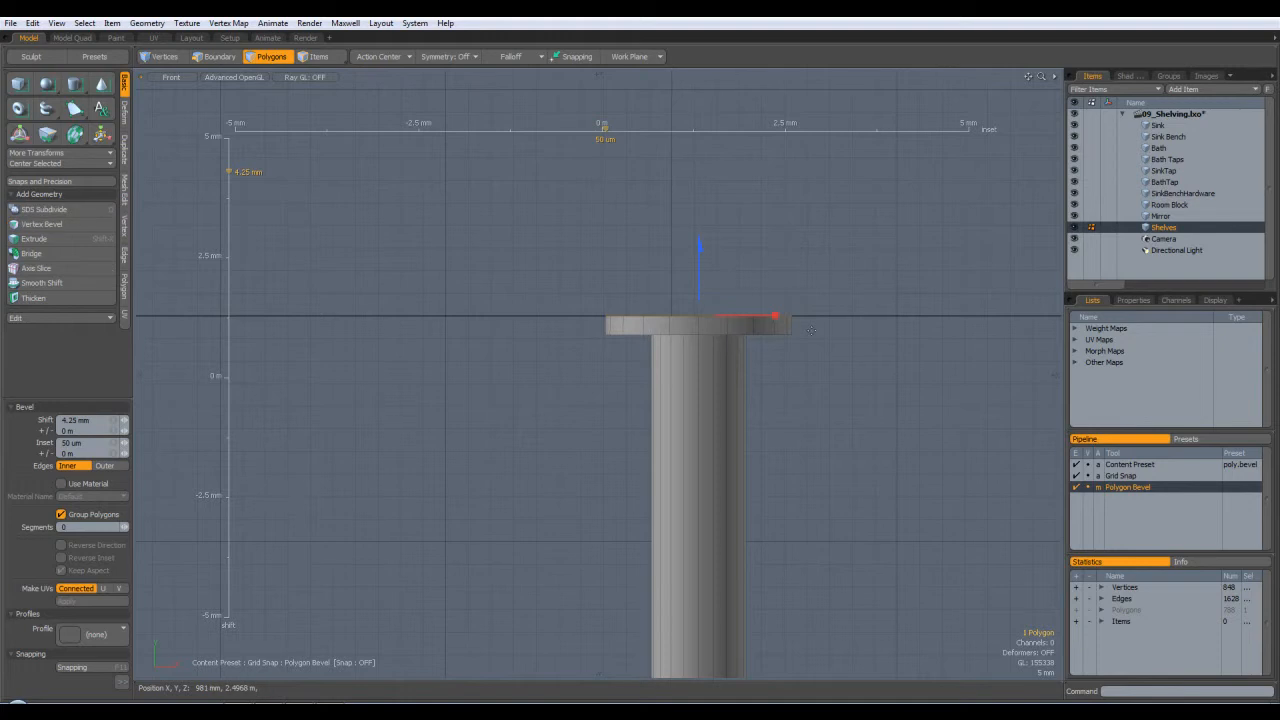
key("ctrl+z")
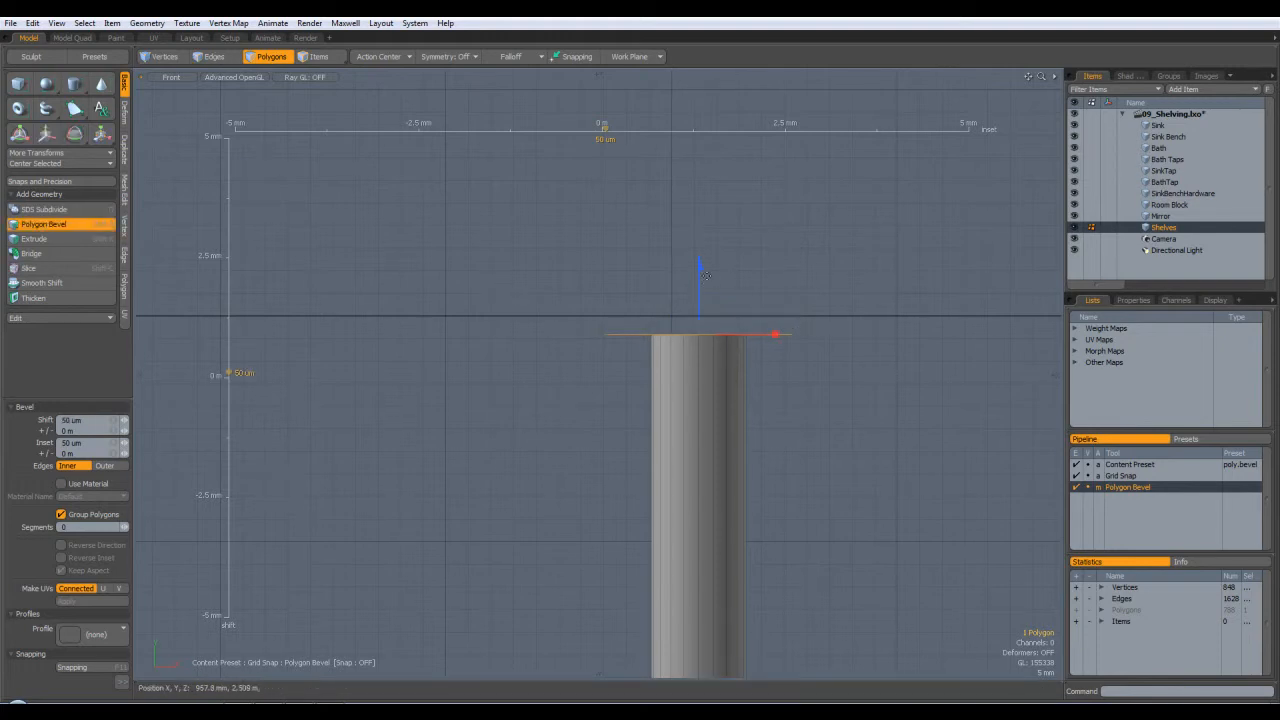
left_click_drag(700, 270, 699, 244)
key("ctrl+z")
key("space")
- Examine the post's capped top against the ceiling in perspective with Room Block shown, and return to Shelves alone
key("ctrl+space")
left_click(849, 287)
scroll(884, 305, "down", 4)
left_click_drag(857, 391, 615, 305, "alt")
scroll(757, 357, "down", 8)
left_click(1176, 206, "ctrl")
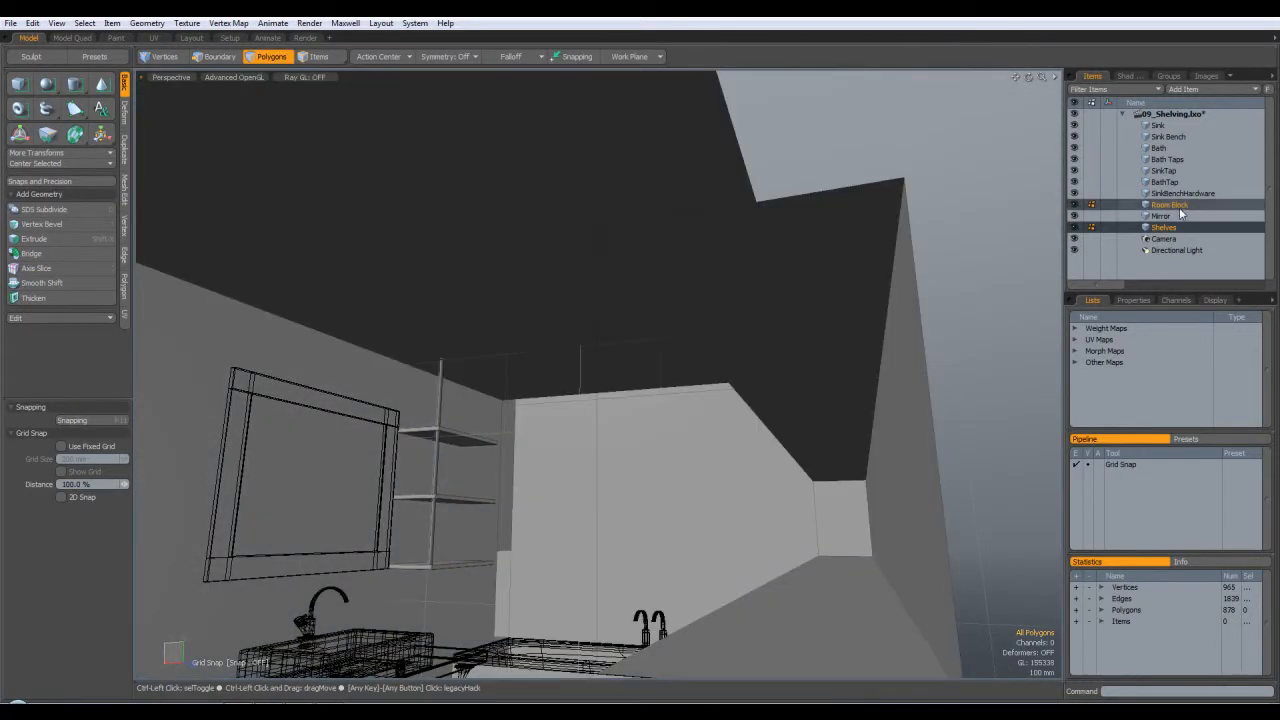
left_click_drag(474, 383, 552, 394, "alt")
scroll(427, 345, "up", 4)
left_click_drag(428, 346, 417, 391, "alt")
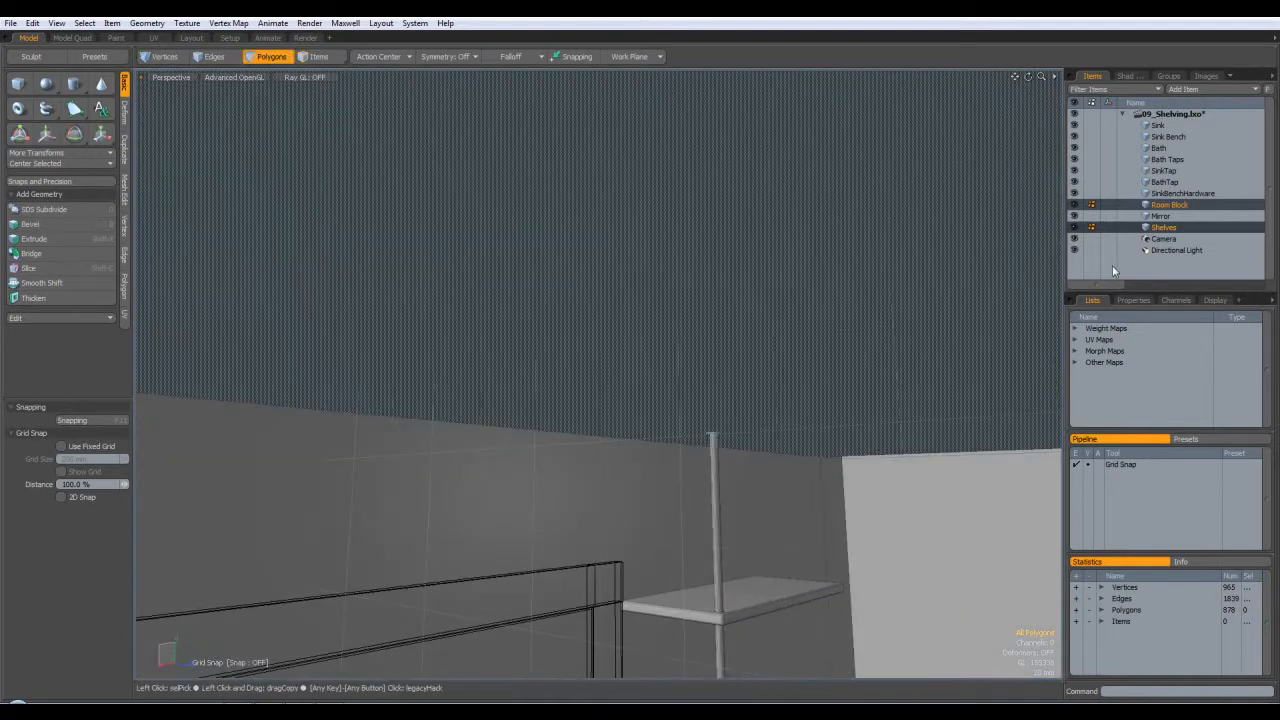
left_click(1165, 227)
left_click_drag(878, 424, 866, 549, "alt")
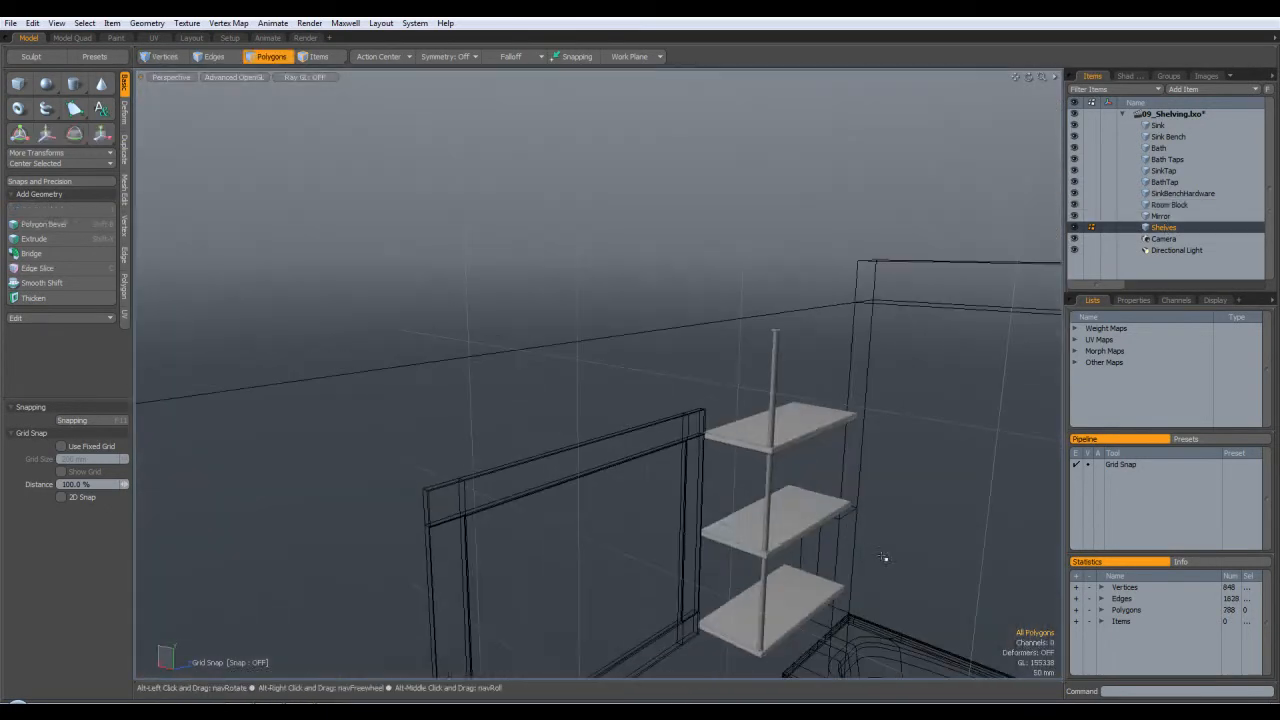
- Move the whole post slightly inward from the front corner of the shelves, including 5 mm along Z
double_click(768, 515)
key("KP_1")
key("w")
left_click_drag(559, 430, 569, 430)
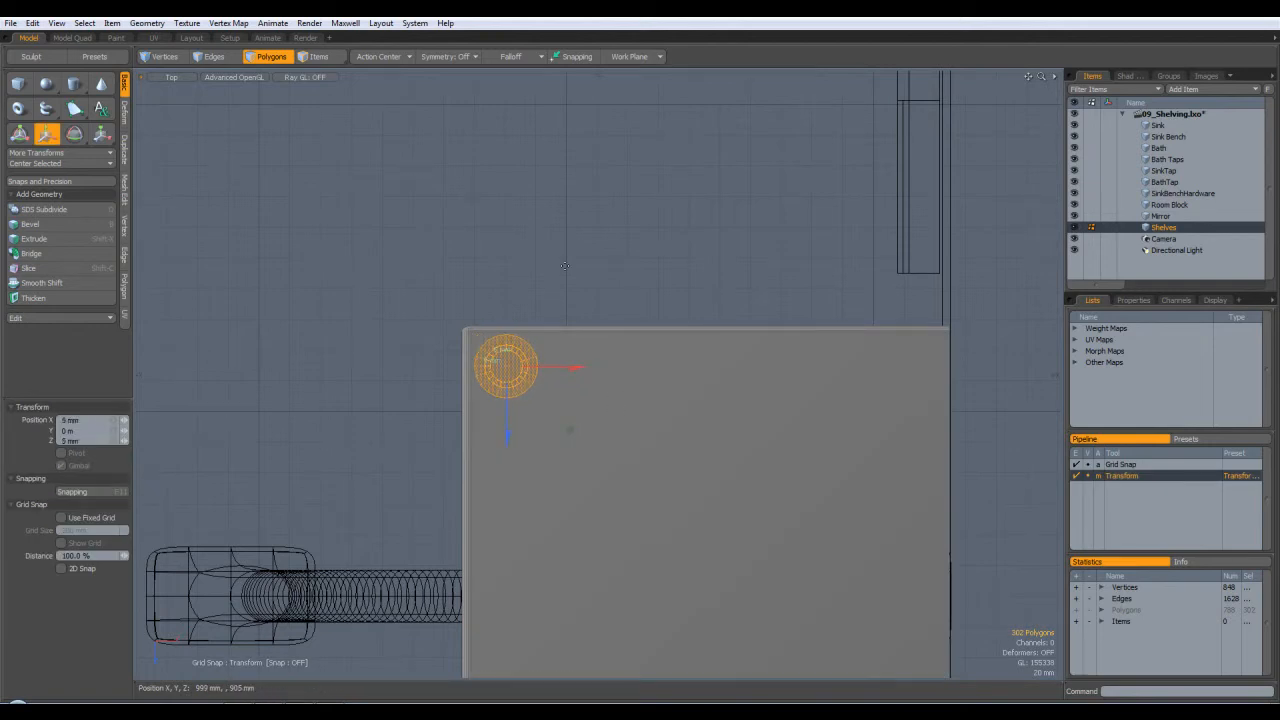
scroll(575, 250, "down", 5)
key("q")
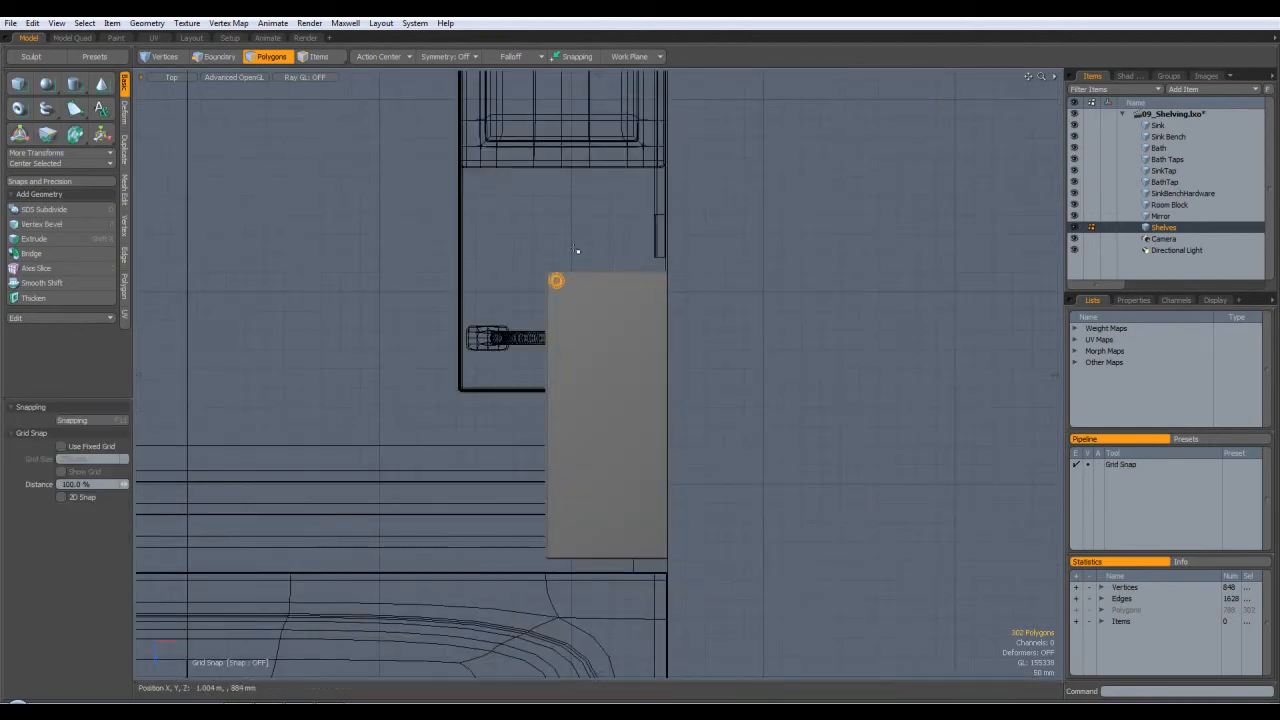
- Copy the post and place the copy 697.5 mm along Z, inside the other front corner of the shelves
key("w")
left_click_drag(561, 341, 603, 405)
scroll(604, 404, "up", 6)
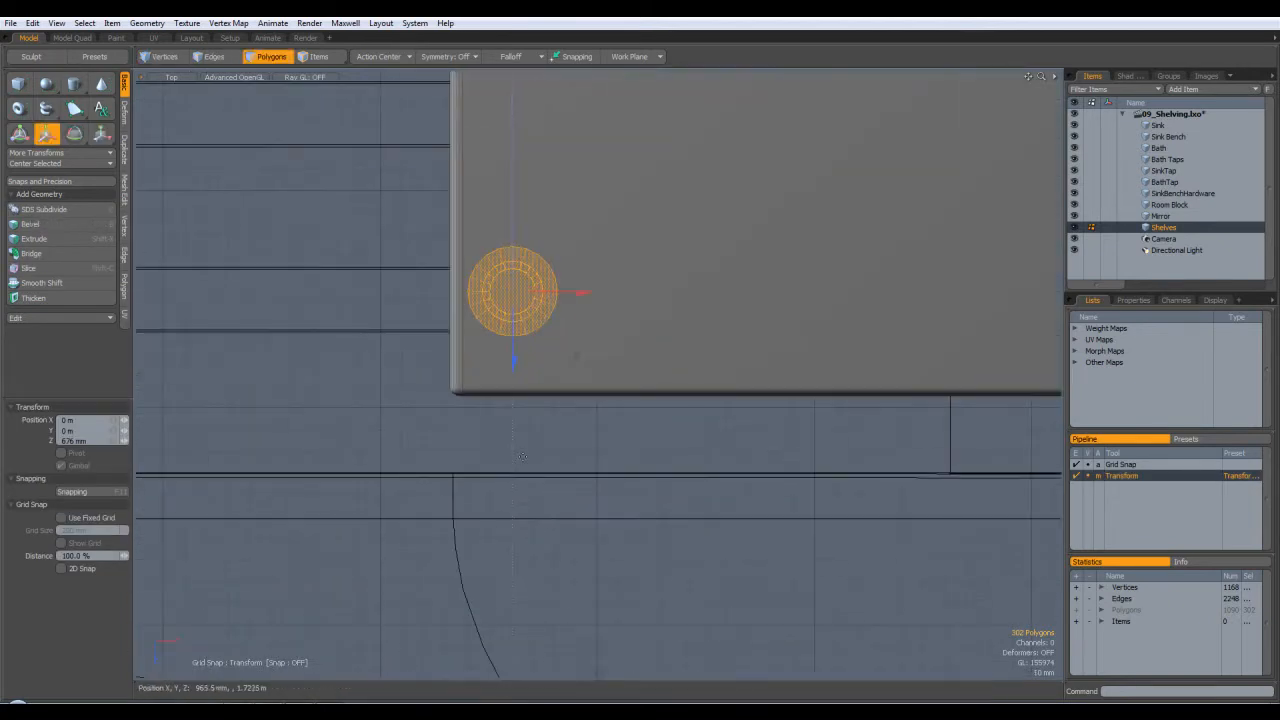
left_click_drag(511, 374, 512, 414)
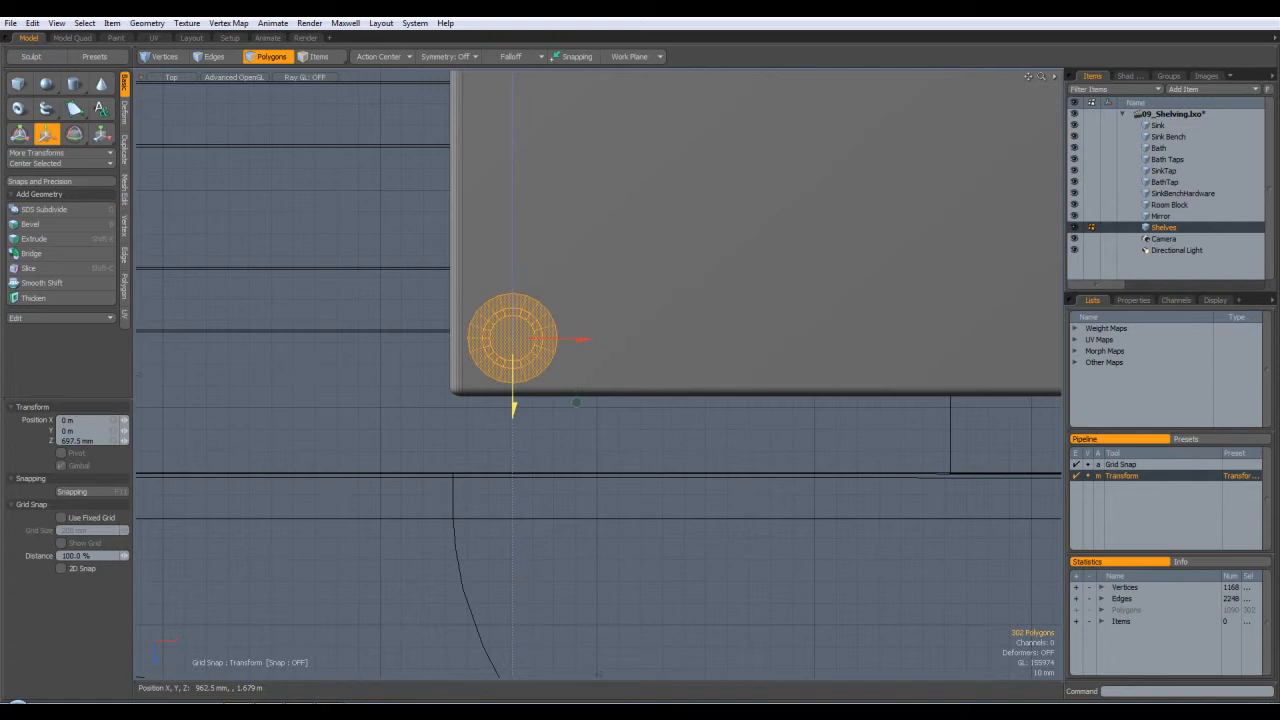
key("space")
left_click(618, 474)
- Copy one of the curved sink bench brackets from SinkBenchHardware into the Shelves item
key("ctrl+space")
left_click(689, 427)
left_click_drag(690, 439, 712, 473, "alt")
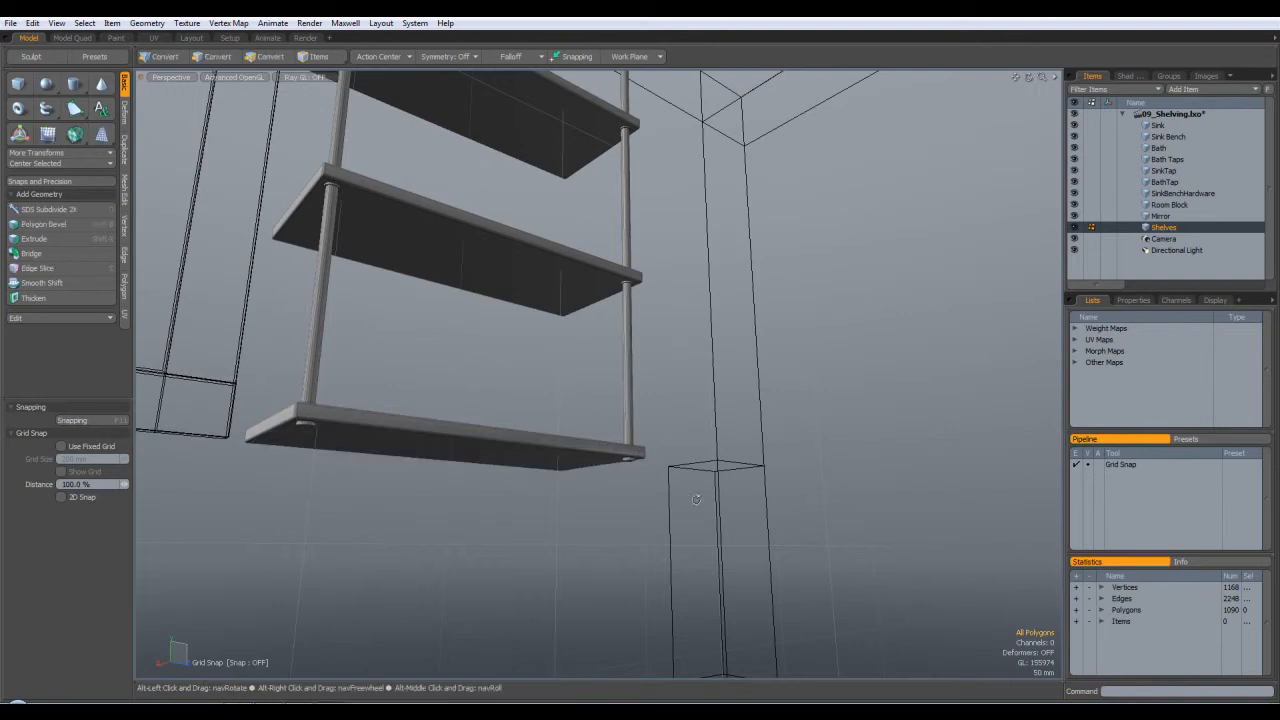
scroll(594, 505, "down", 6)
left_click_drag(662, 540, 440, 582, "alt")
scroll(600, 450, "up", 4)
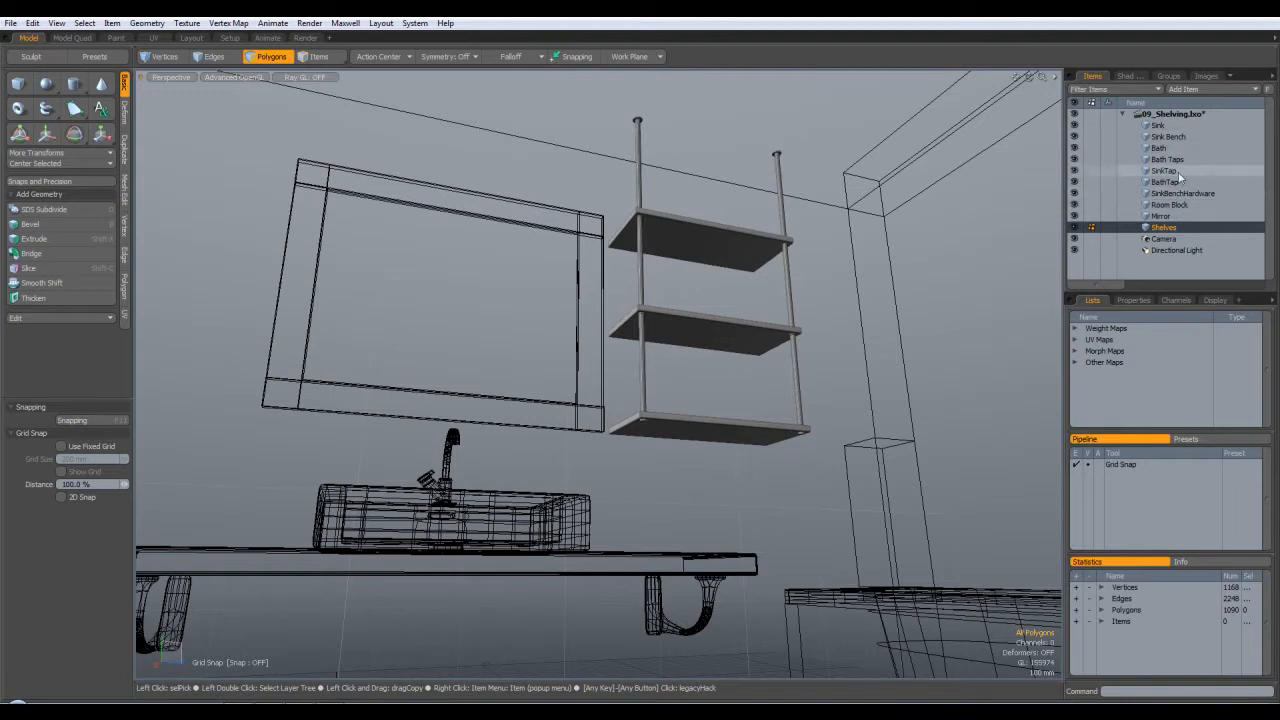
left_click(1172, 137)
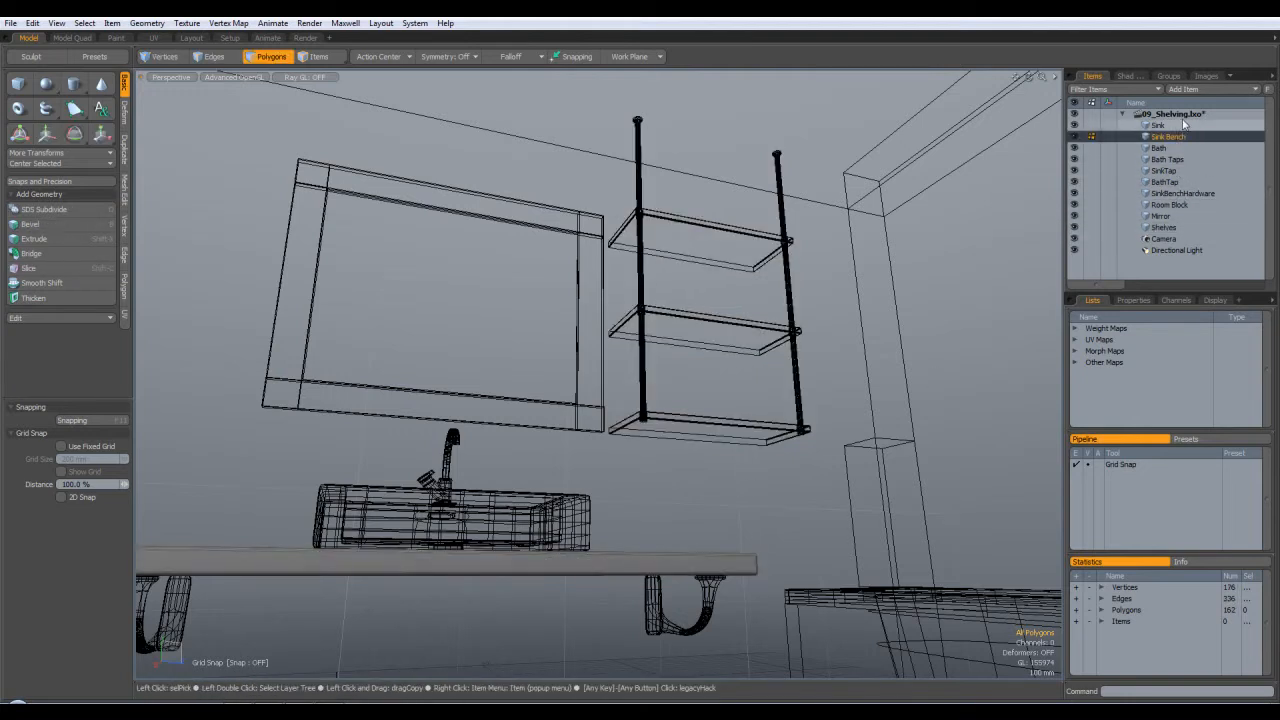
left_click(1180, 193)
left_click_drag(640, 450, 503, 414, "alt")
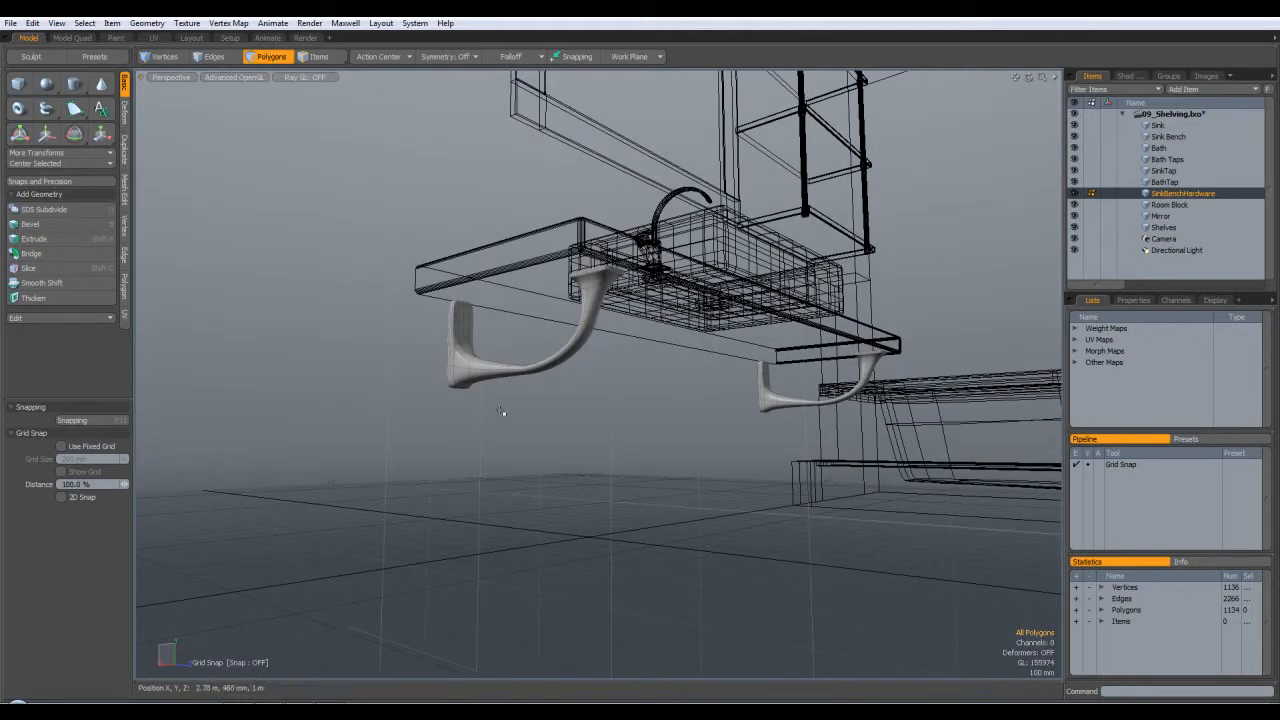
double_click(456, 363)
key("ctrl")
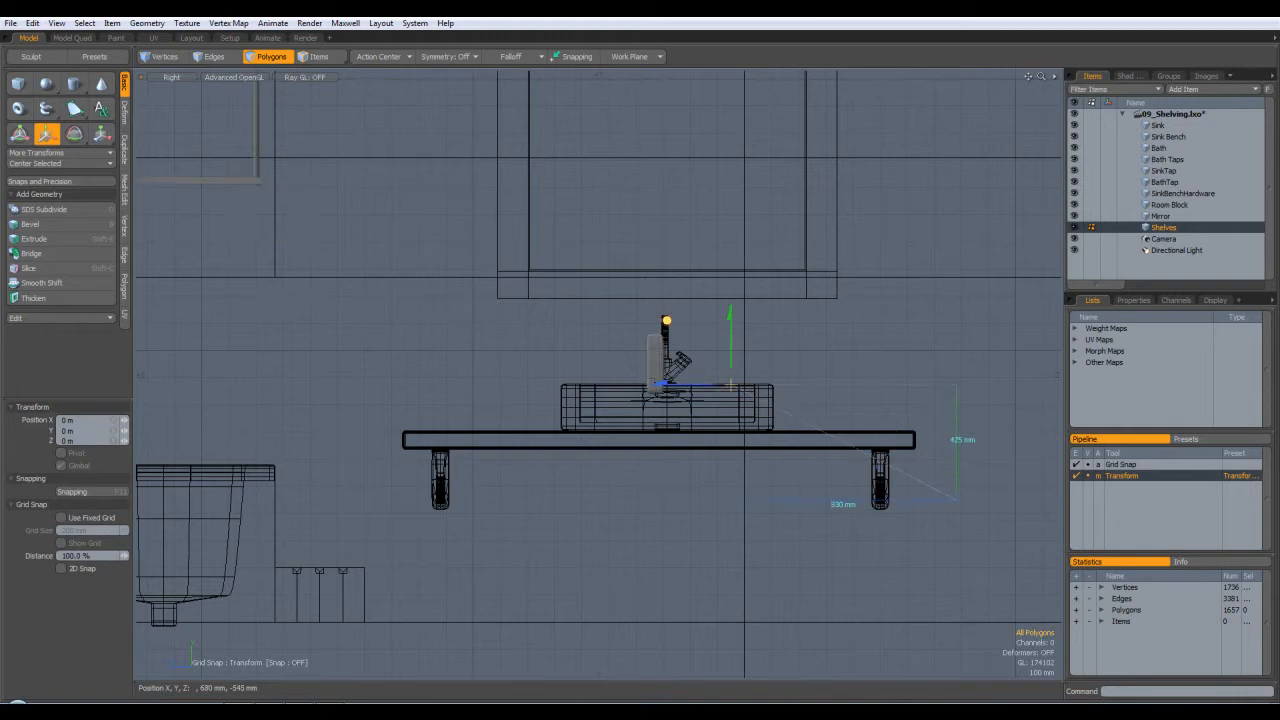
- Select only the pasted bracket and move it 539 mm up and 1.48 m along Z to just below the lowest shelf
left_click_drag(757, 393, 882, 485)
key("space")
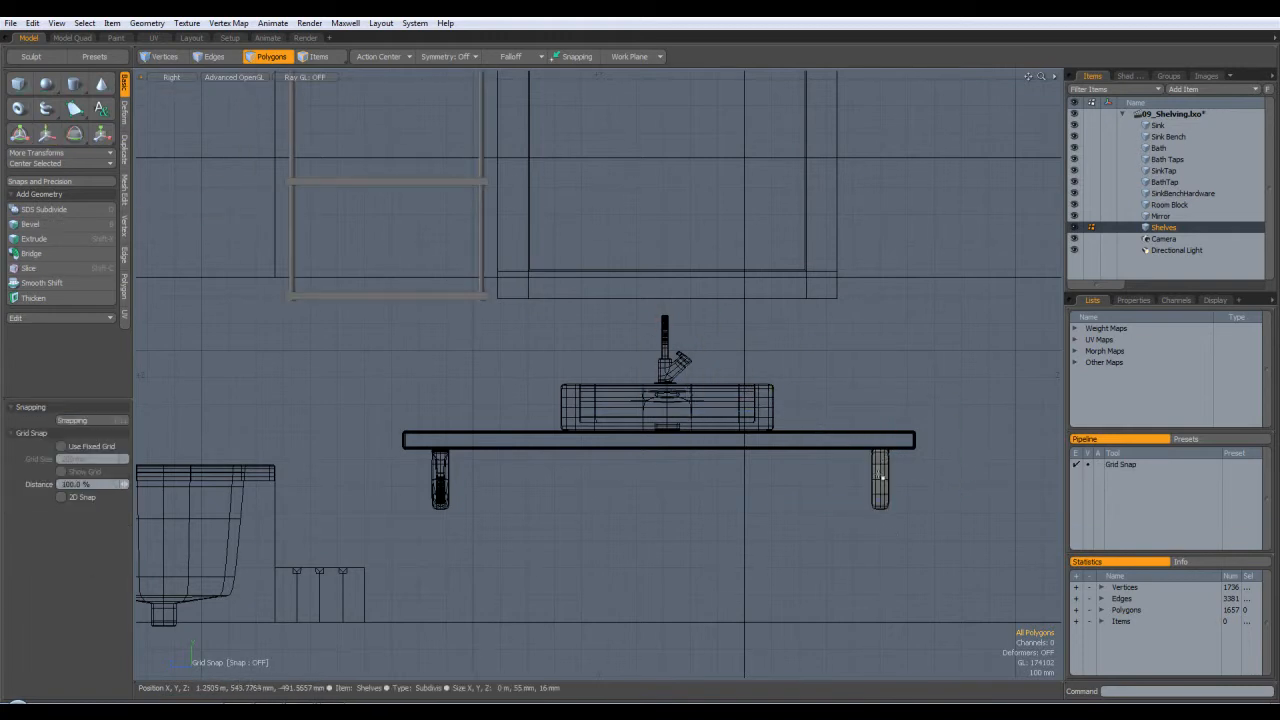
key("ctrl+space")
left_click(903, 441)
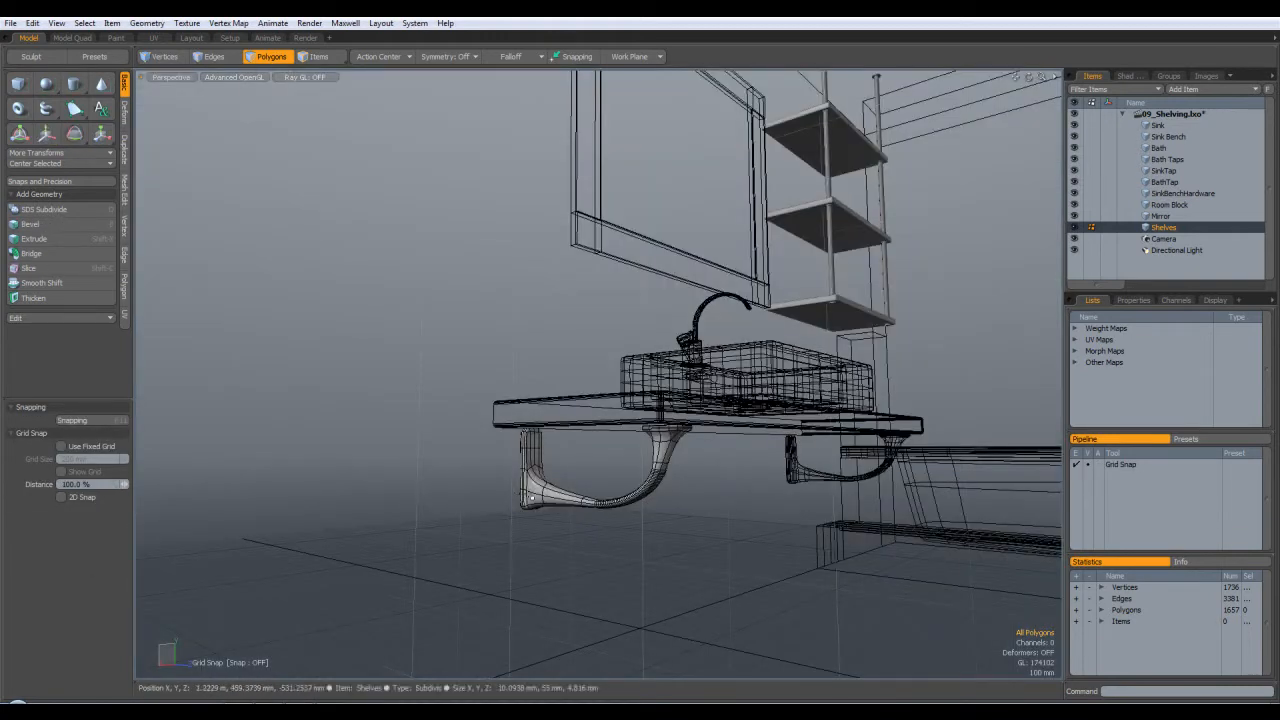
double_click(532, 497)
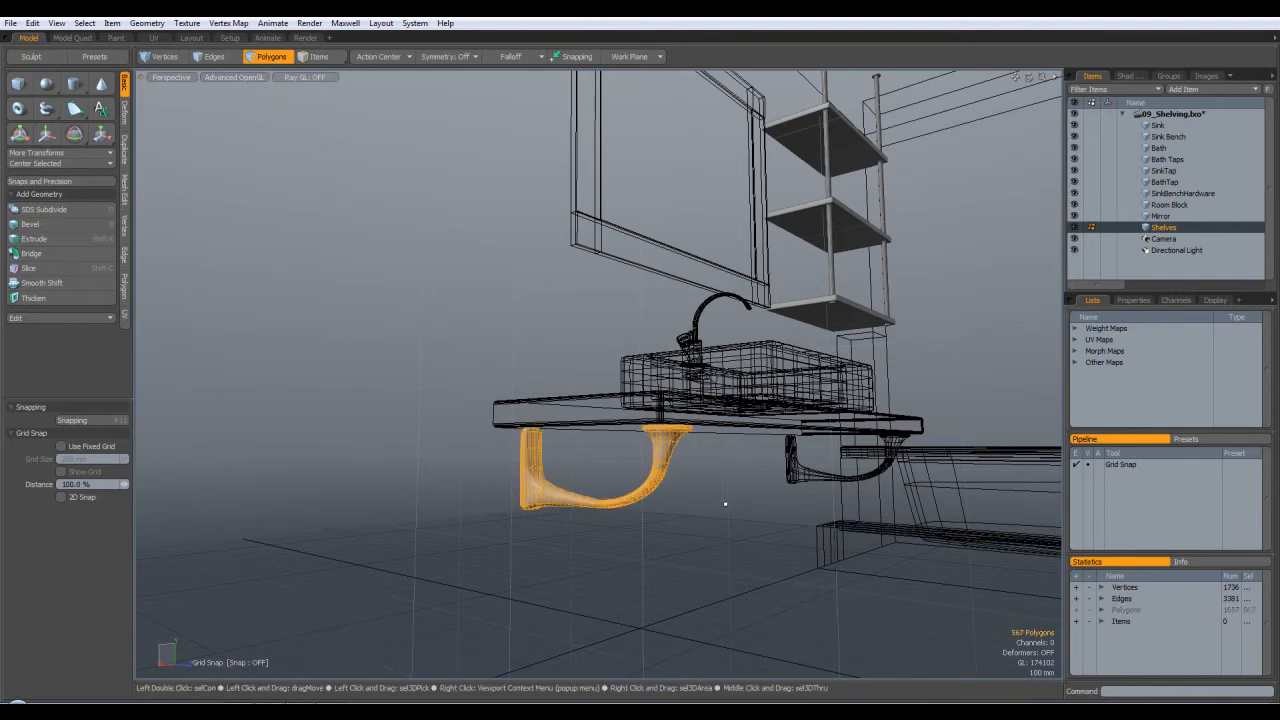
key("ctrl+1")
key("w")
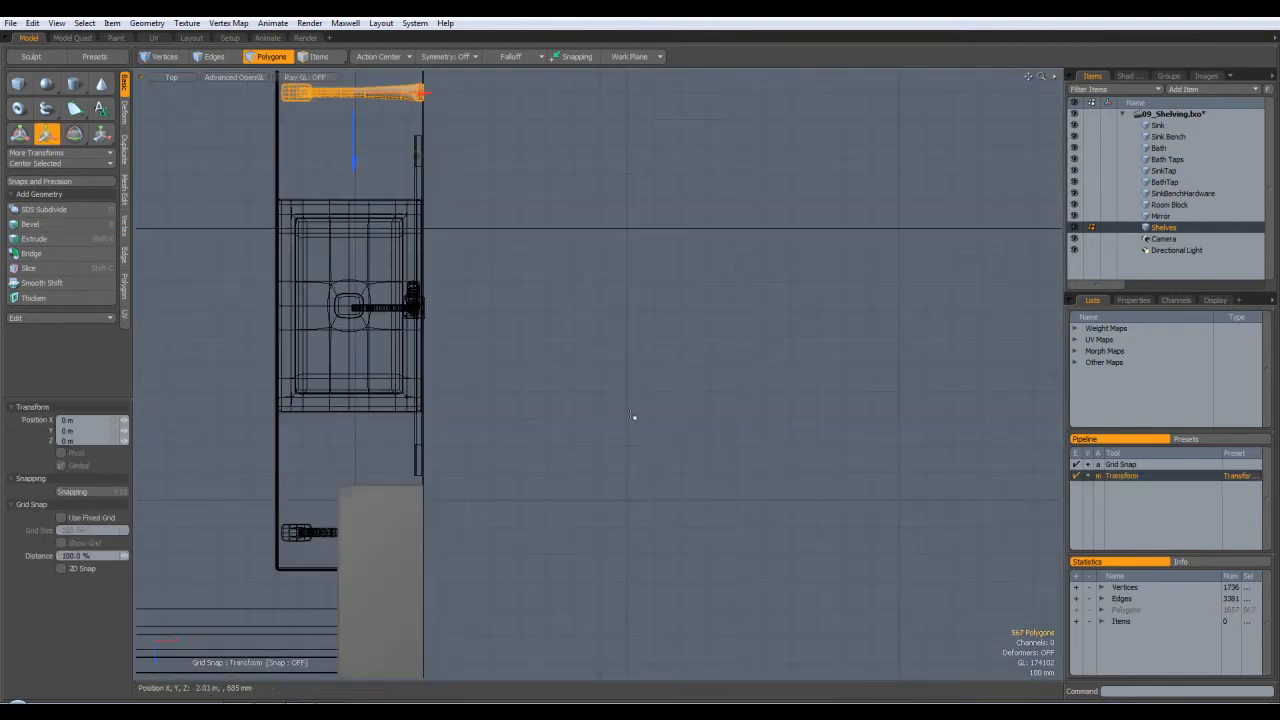
key("ctrl+3")
left_click_drag(816, 420, 417, 272)
key("ctrl+space")
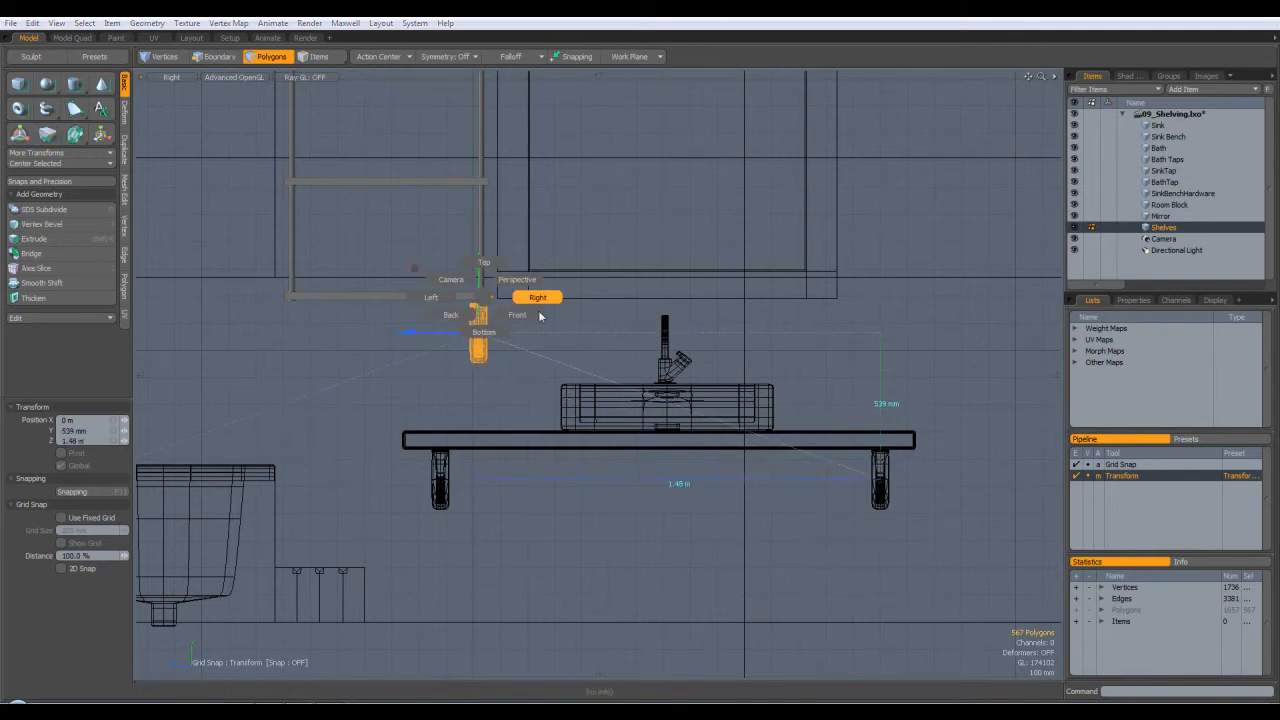
left_click(516, 285)
left_click_drag(560, 305, 720, 380, "alt")
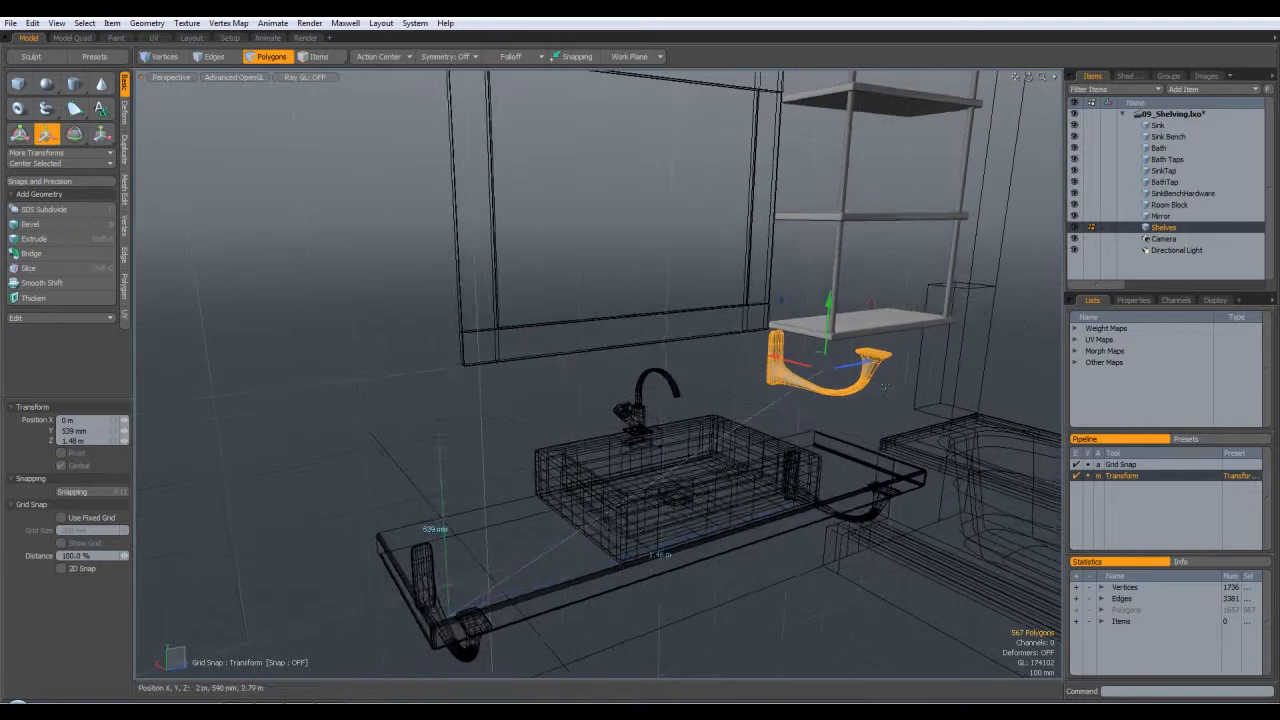
- Scale the pasted bracket uniformly to 56.5%
scroll(853, 400, "up", 3)
key("r")
left_click_drag(818, 400, 753, 326, "alt")
key("ctrl+space")
left_click(843, 314)
key("KP_1")
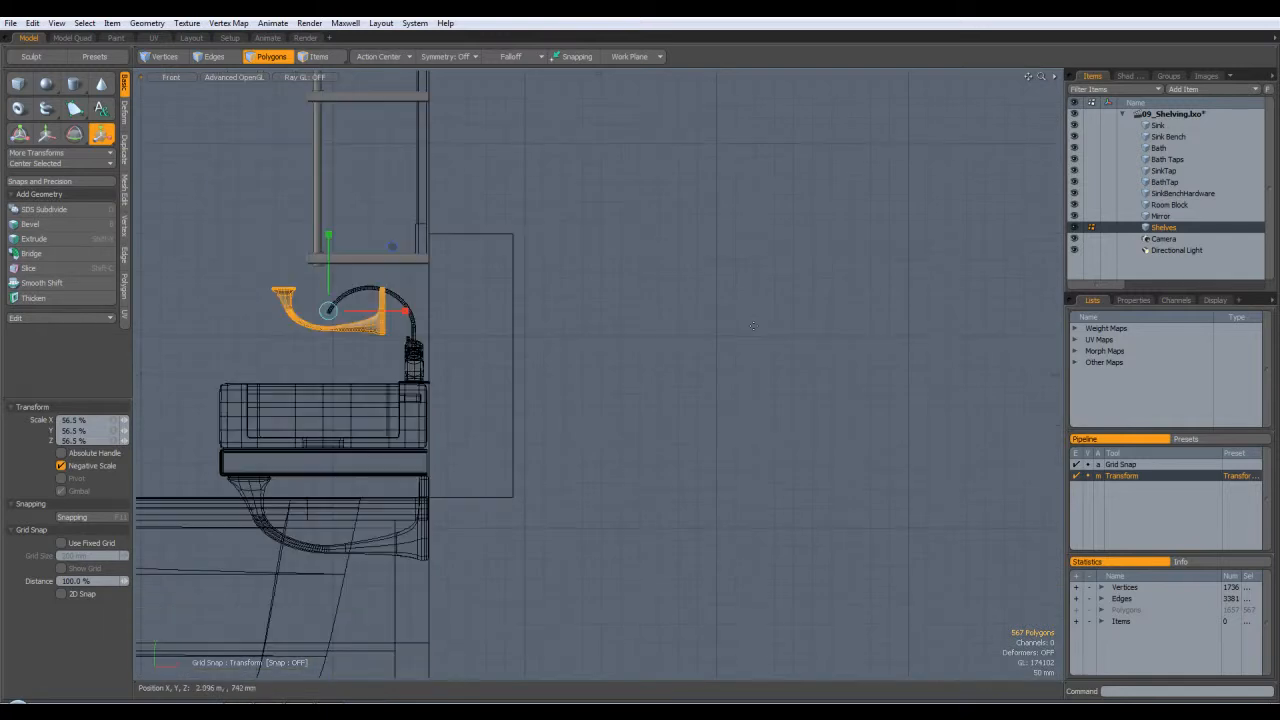
- Move the bracket closer to the wall and the lowest shelf, and scale it uniformly to 76%
left_click_drag(324, 281, 484, 281, "alt+shift")
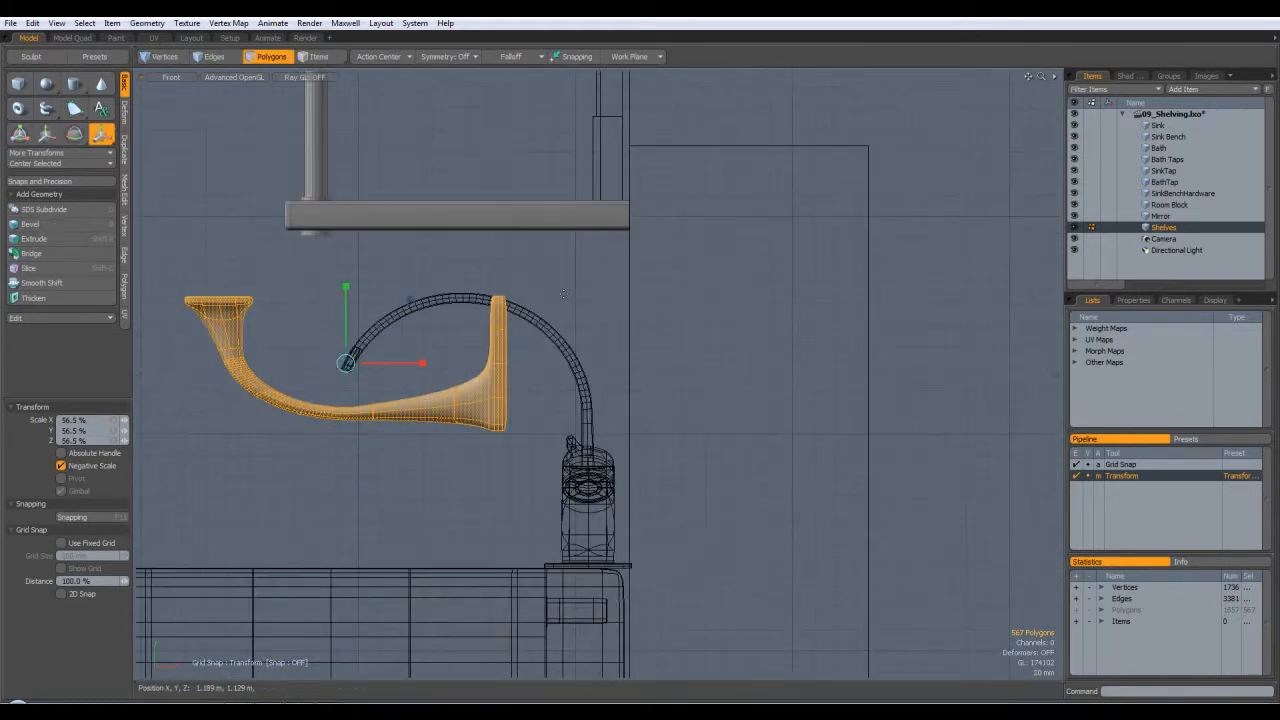
scroll(484, 281, "up", 3)
key("w")
left_click_drag(407, 308, 532, 242)
key("r")
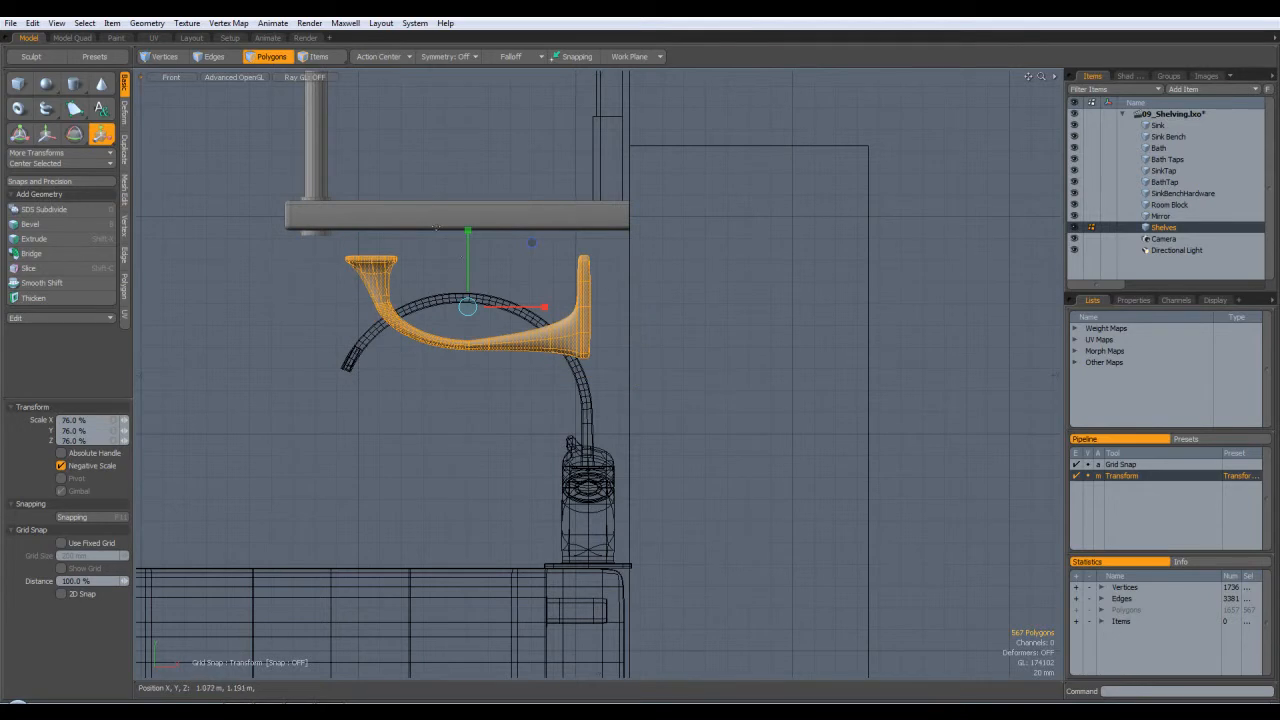
key("space")
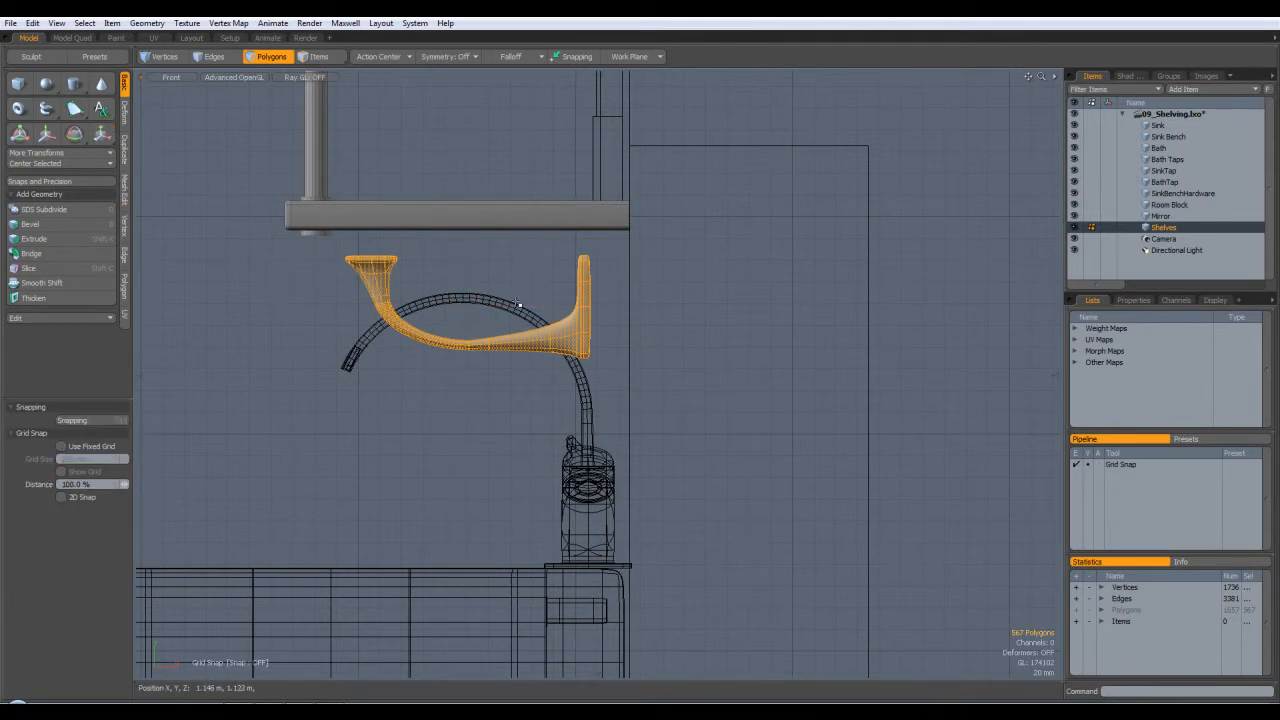
- Move the bracket about 36.5 mm in X and 24 mm up to sit against the wall and the lowest shelf's underside
key("w")
left_click_drag(528, 250, 567, 227)
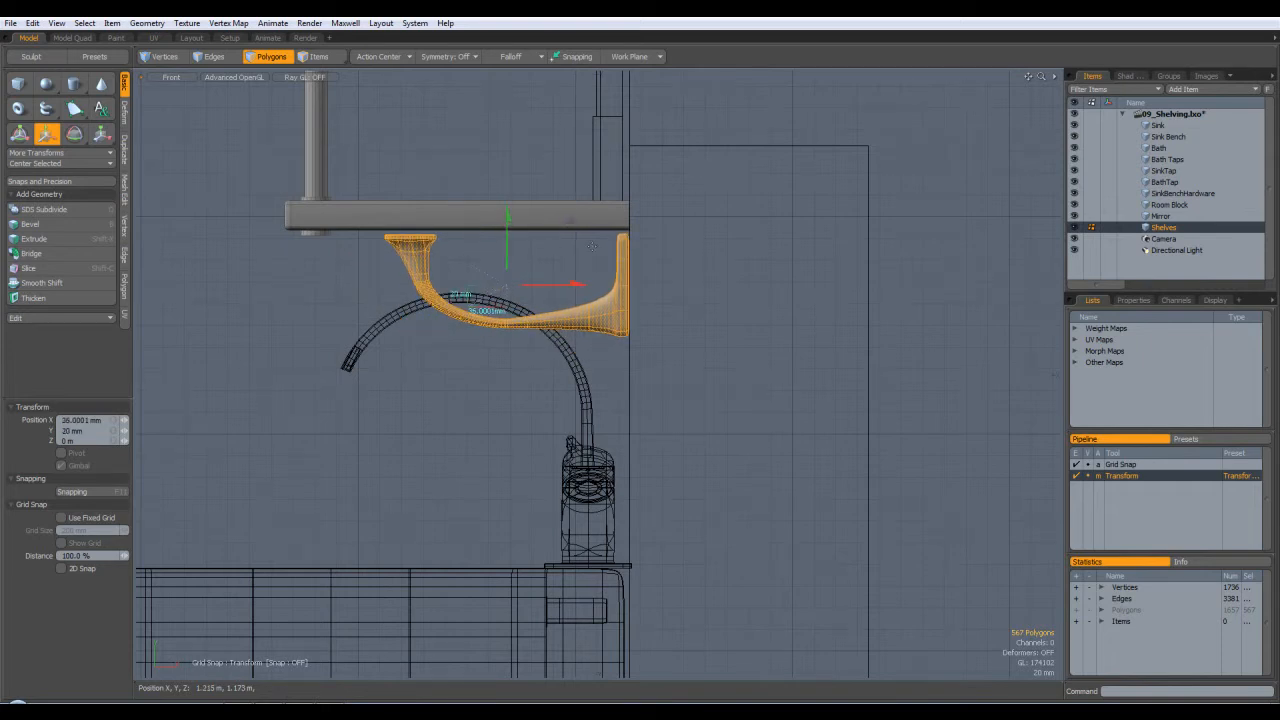
scroll(594, 244, "up", 3)
left_click_drag(422, 324, 423, 323)
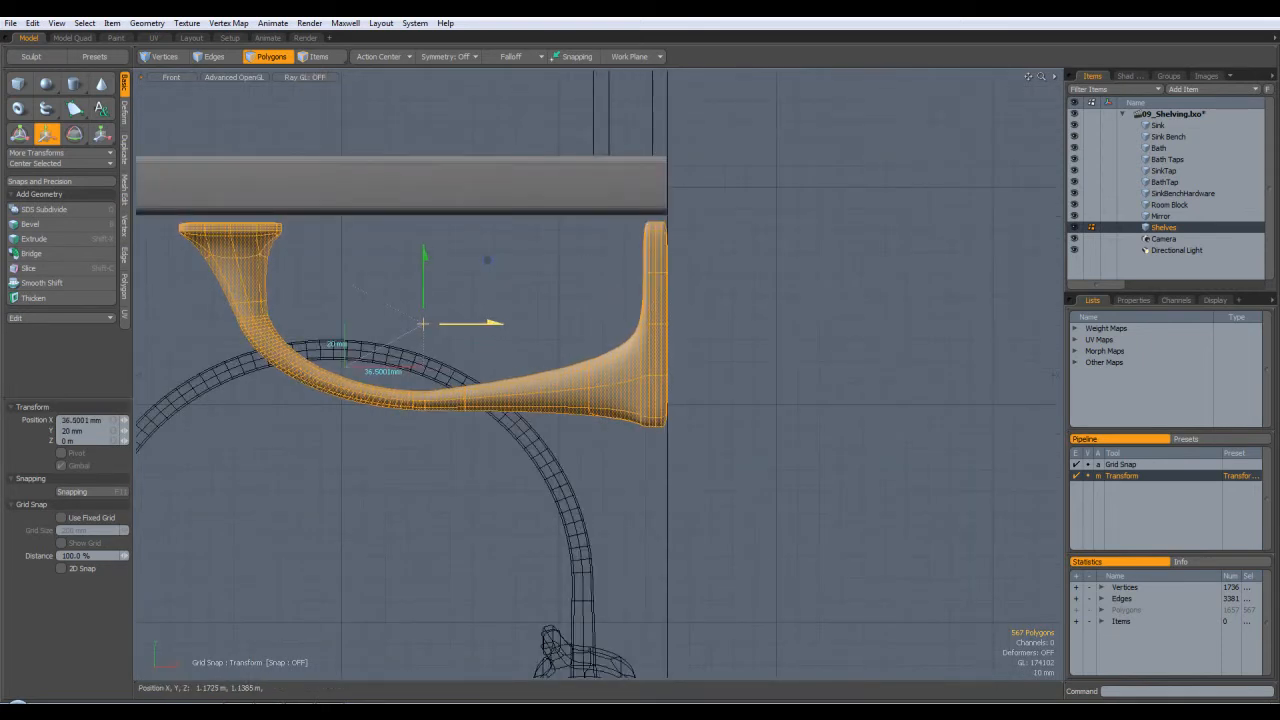
left_click_drag(424, 255, 424, 247)
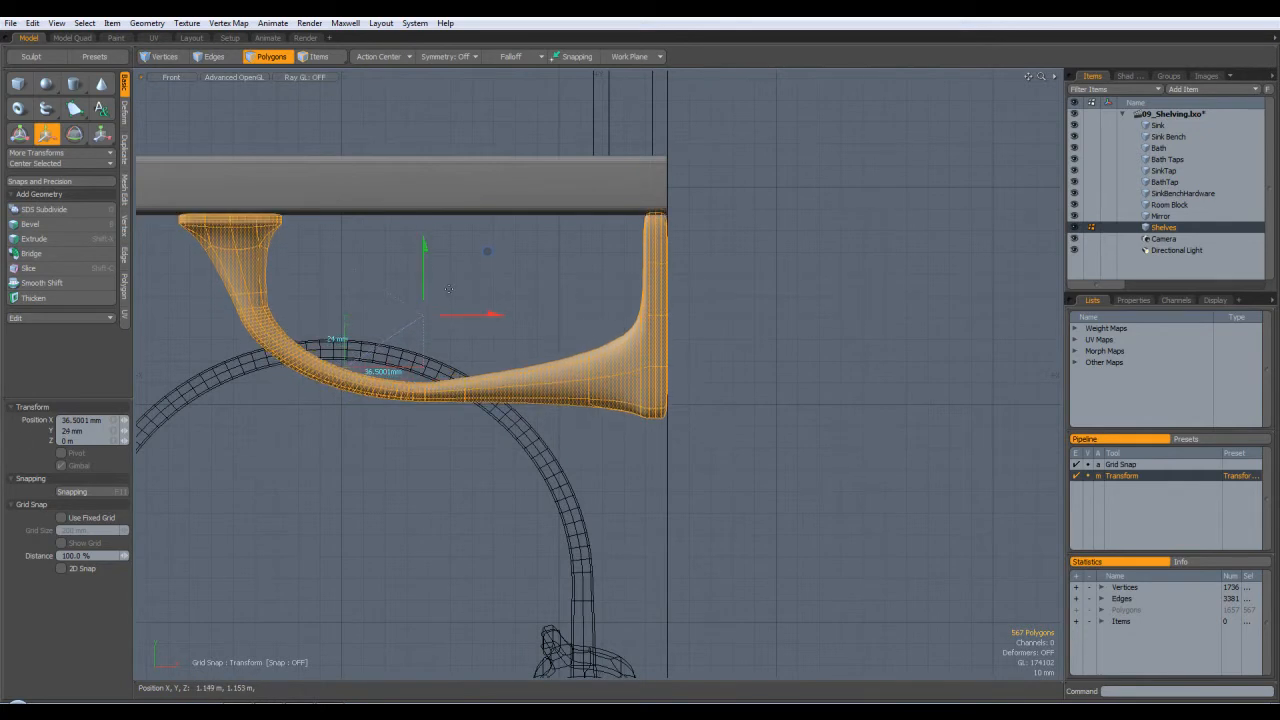
- Shift the bracket 33 mm along Z, further in from the end of the lowest shelf
key("KP_1")
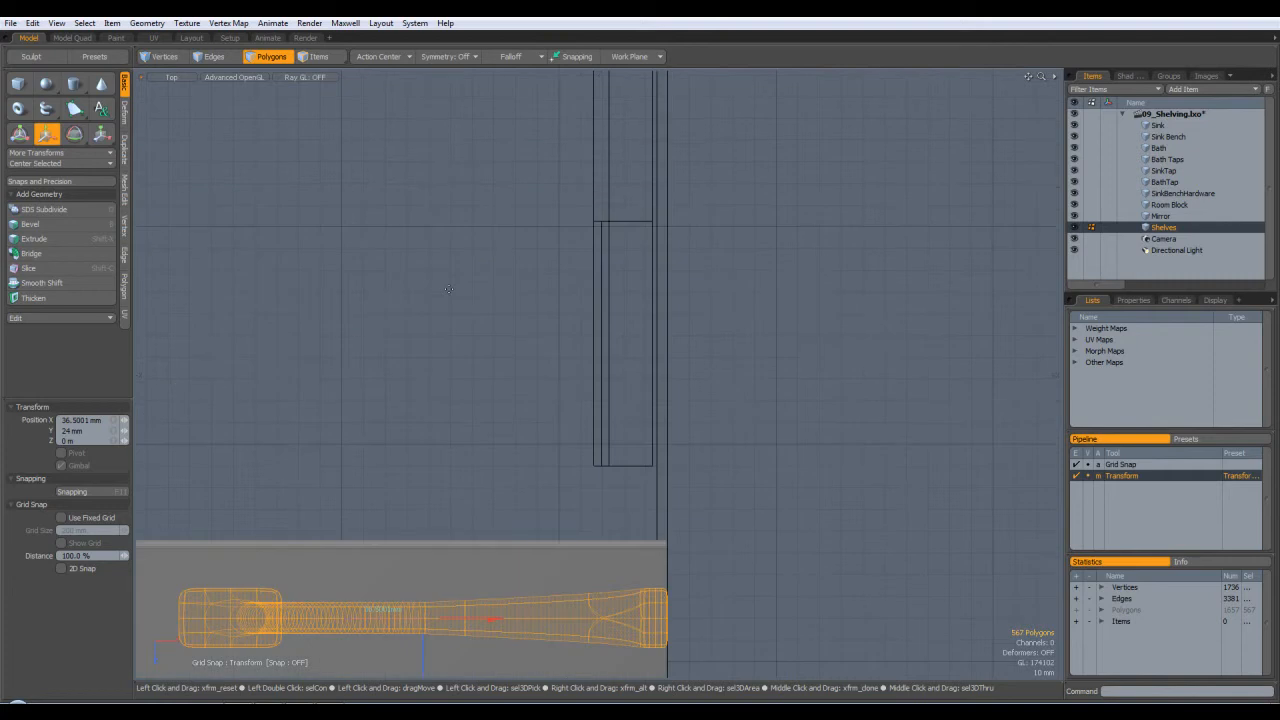
scroll(498, 331, "down", 6)
scroll(494, 331, "up", 3)
left_click_drag(492, 501, 491, 526)
key("ctrl+z")
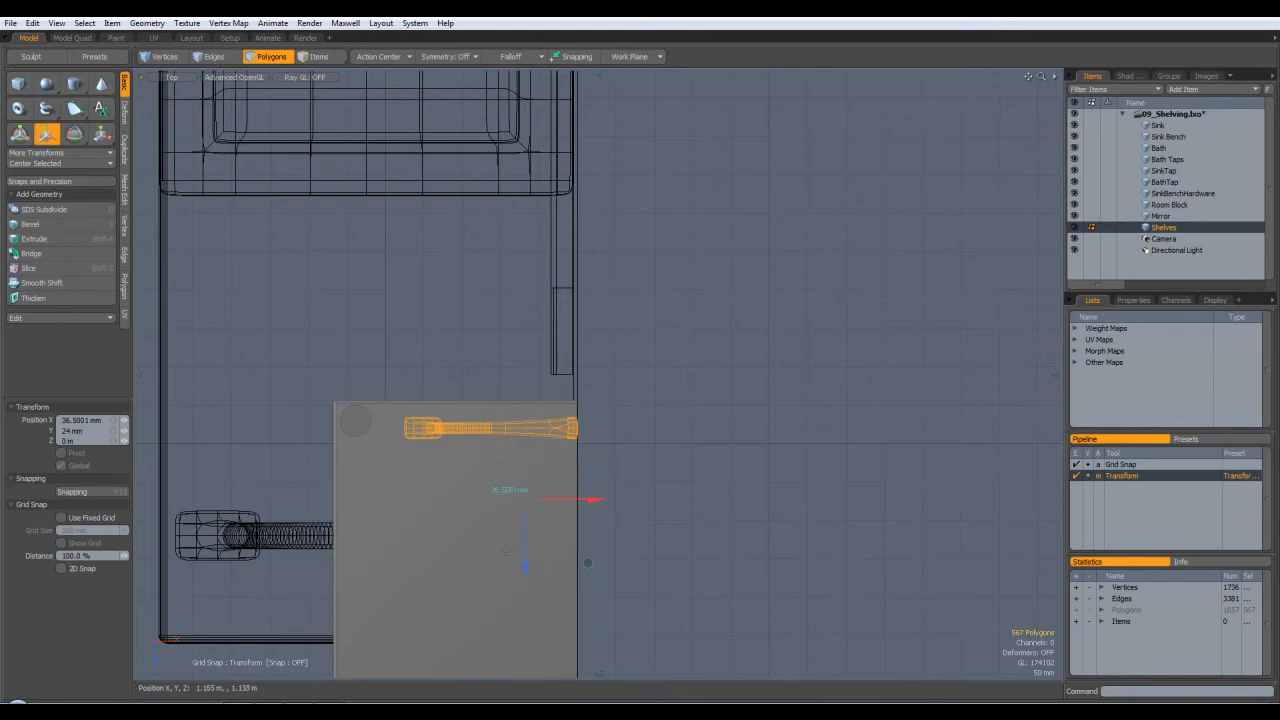
left_click_drag(528, 576, 560, 588)
key("ctrl+z")
key("KP_2")
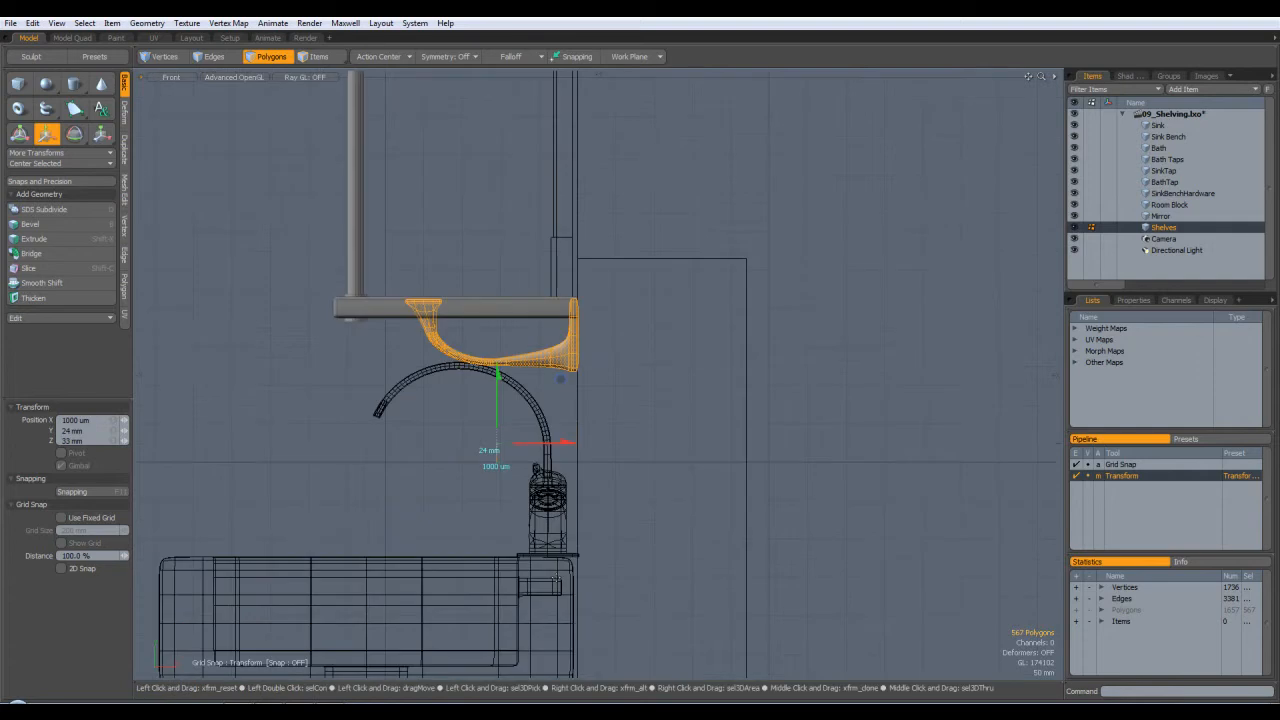
- Lower the bracket 24 mm out of the lowest shelf and nudge it -0.5 mm in X and -1 mm in Y
scroll(556, 432, "up", 5)
scroll(486, 312, "down", 5)
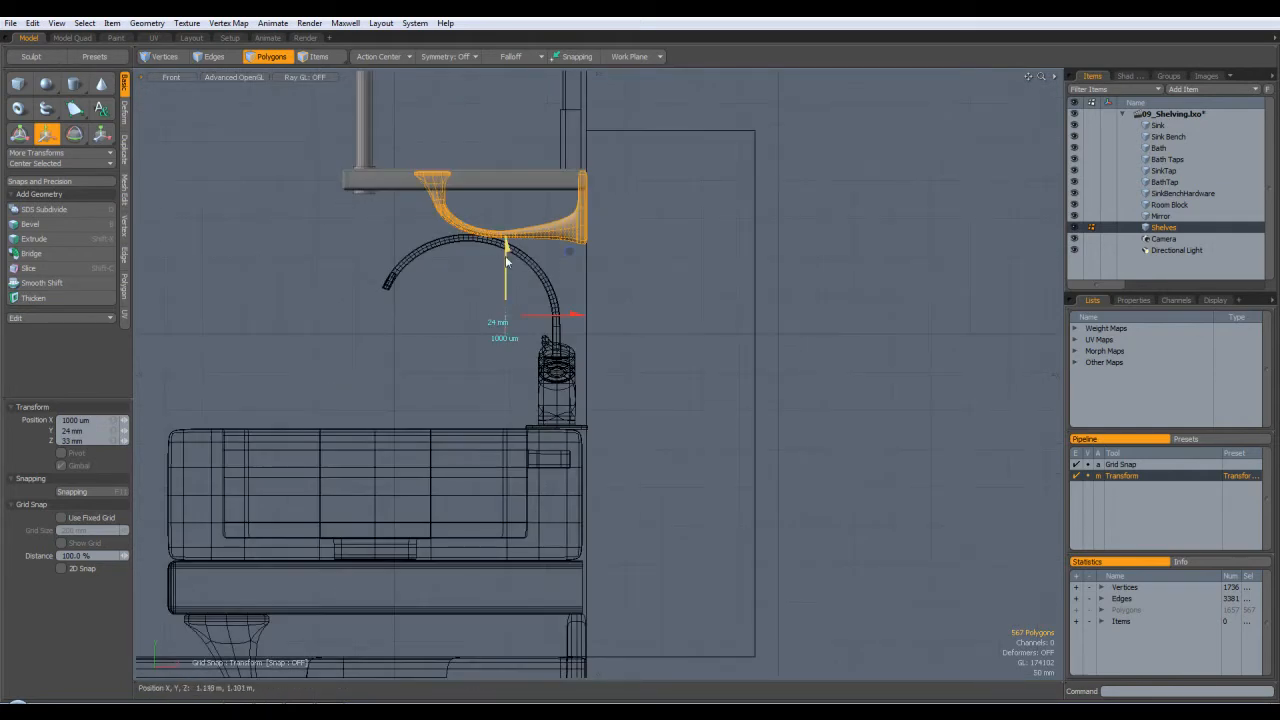
left_click_drag(508, 252, 508, 272)
scroll(508, 272, "up", 6)
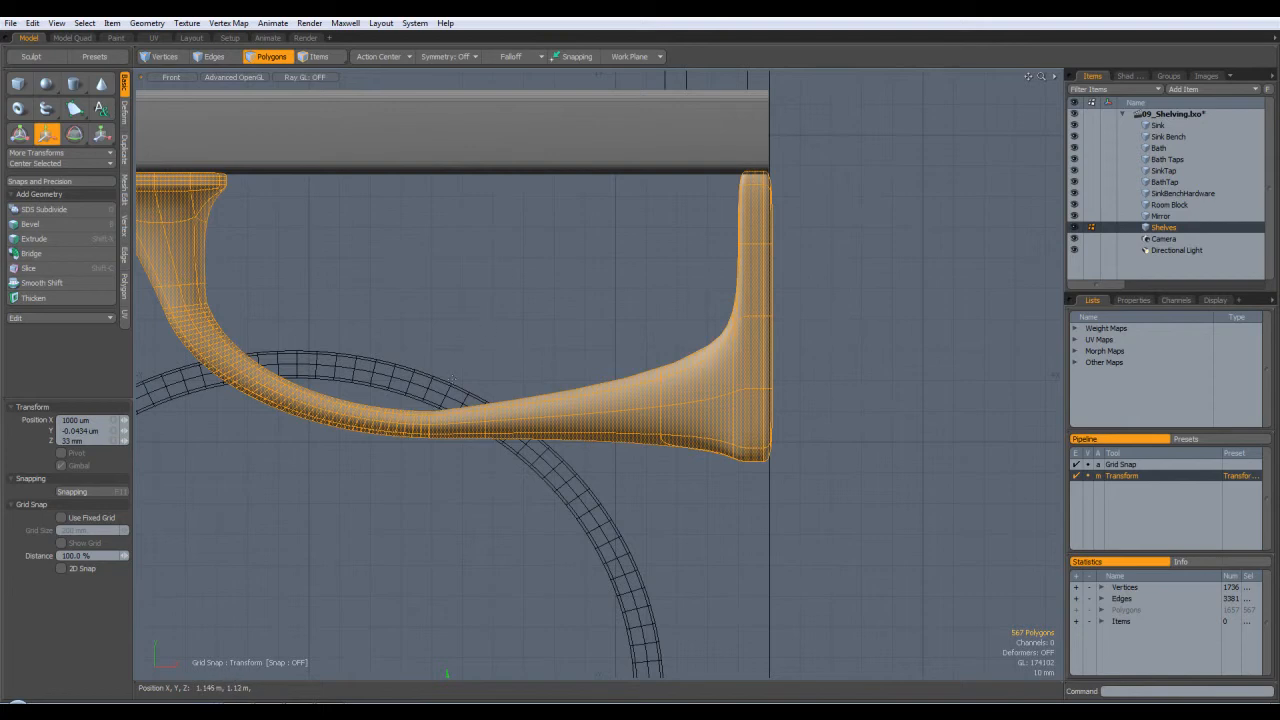
left_click_drag(535, 296, 531, 300)
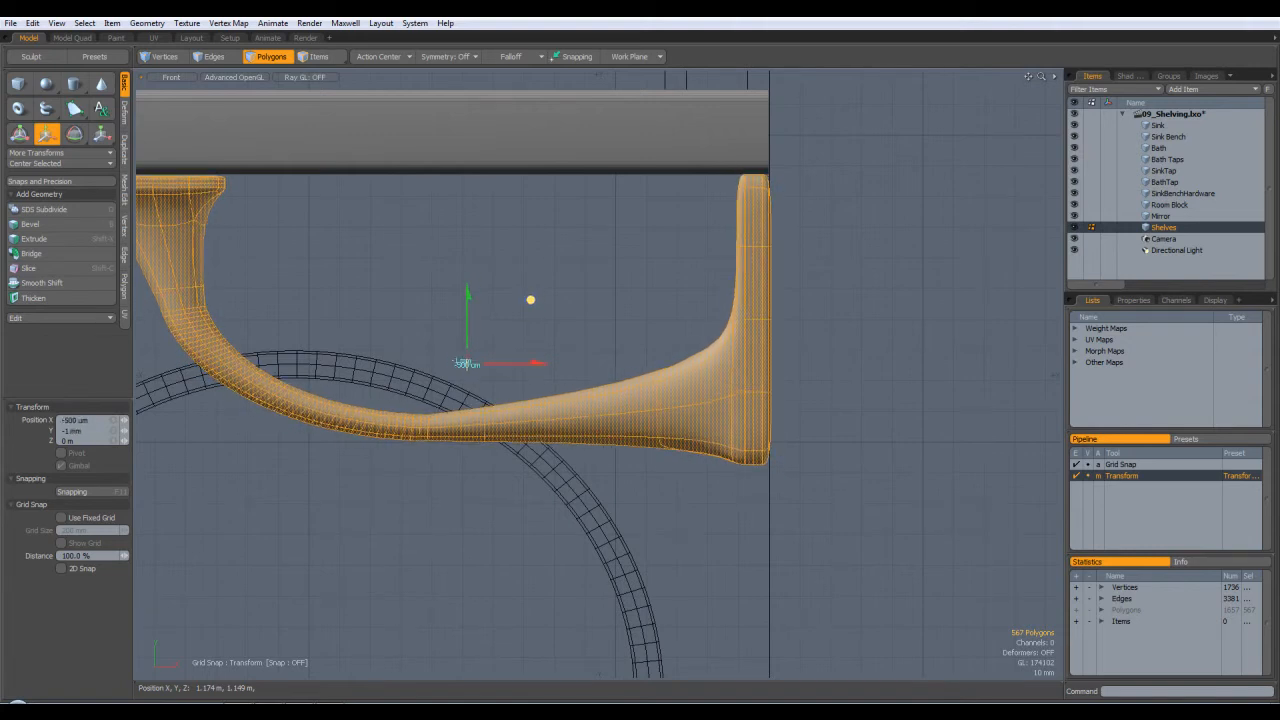
- Duplicate the bracket and move the copy 612 mm along Z, beneath the other end of the lowest shelf
key("KP_1")
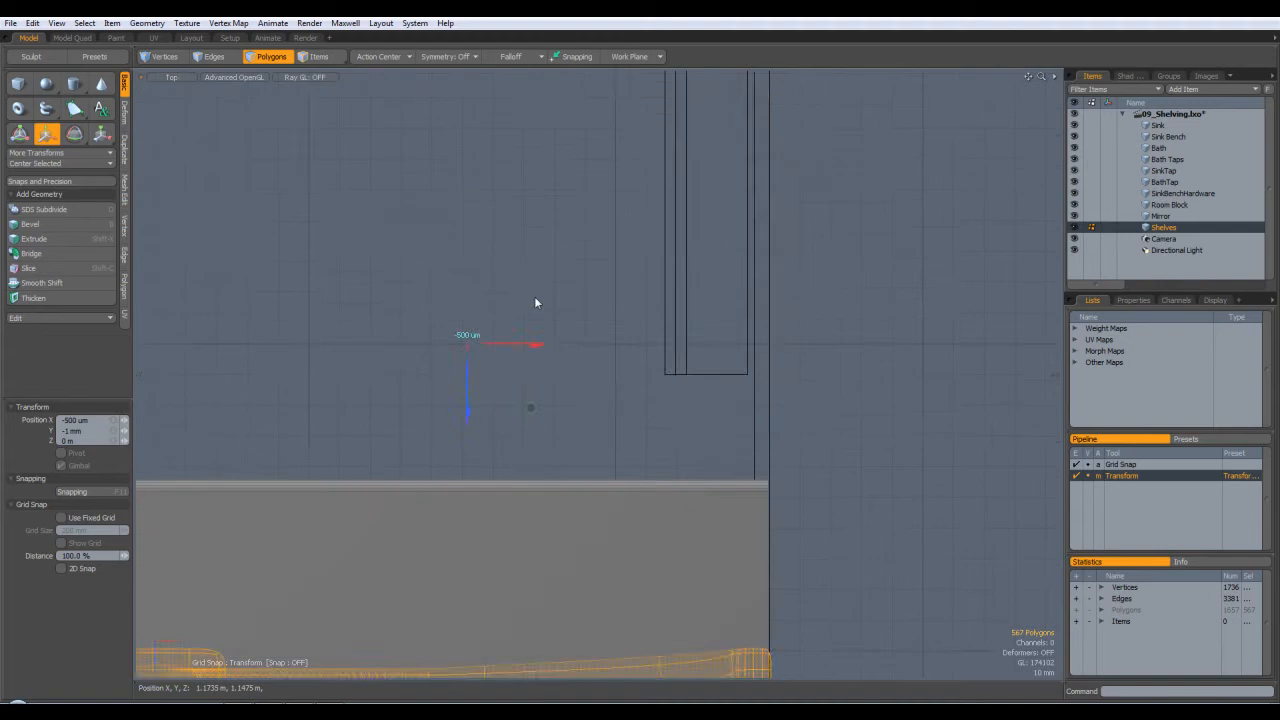
scroll(534, 300, "down", 5)
key("space")
key("ctrl+c")
key("ctrl+v")
key("w")
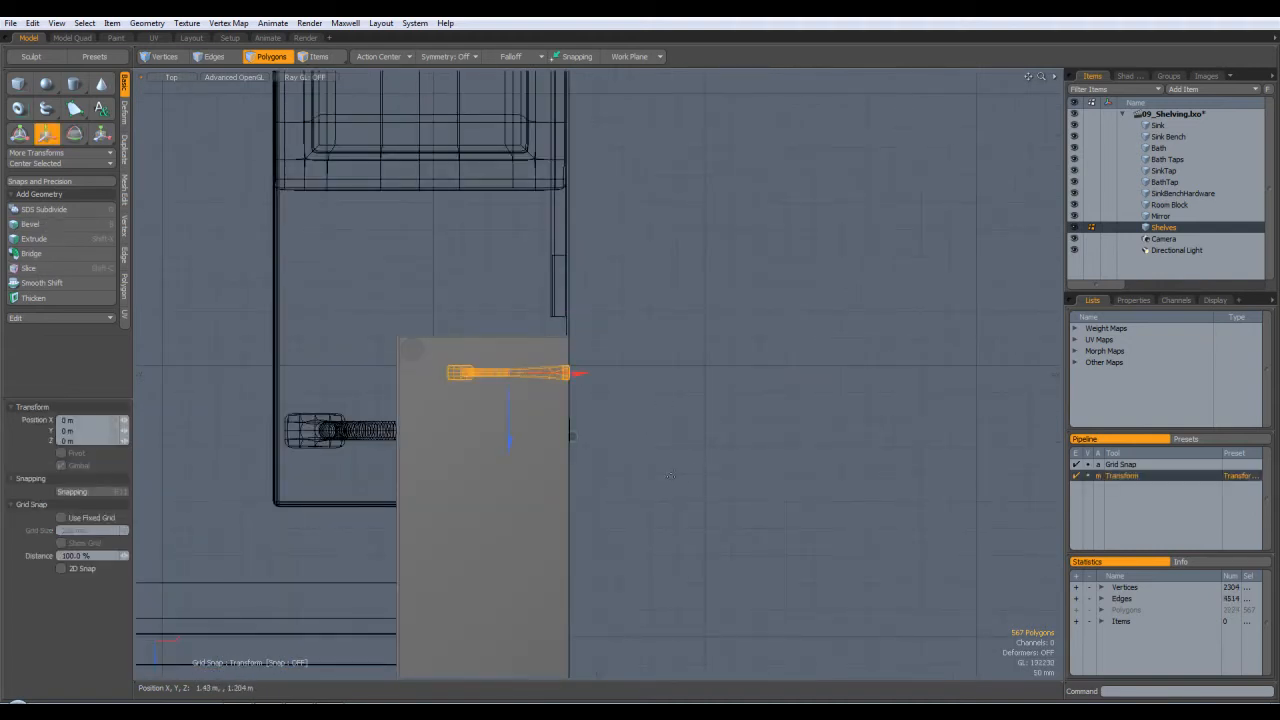
left_click_drag(625, 467, 655, 270, "alt+shift")
left_click_drag(541, 251, 540, 567)
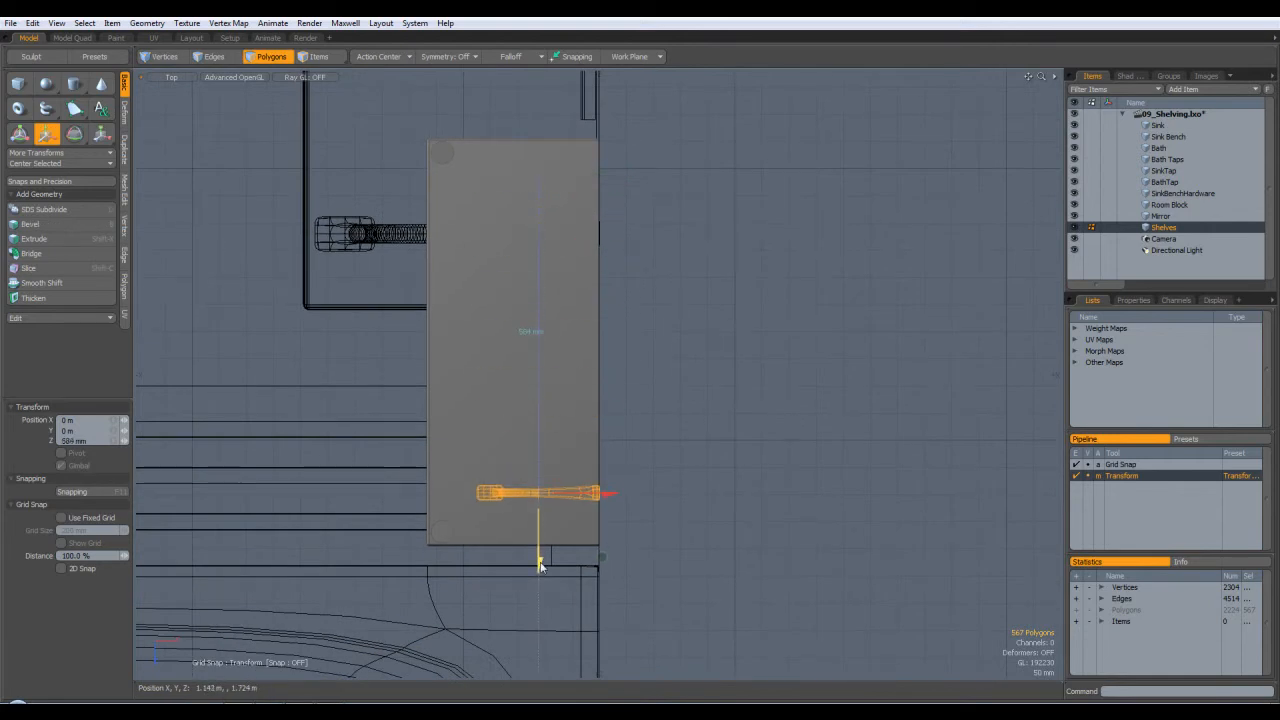
key("KP_2")
key("KP_3")
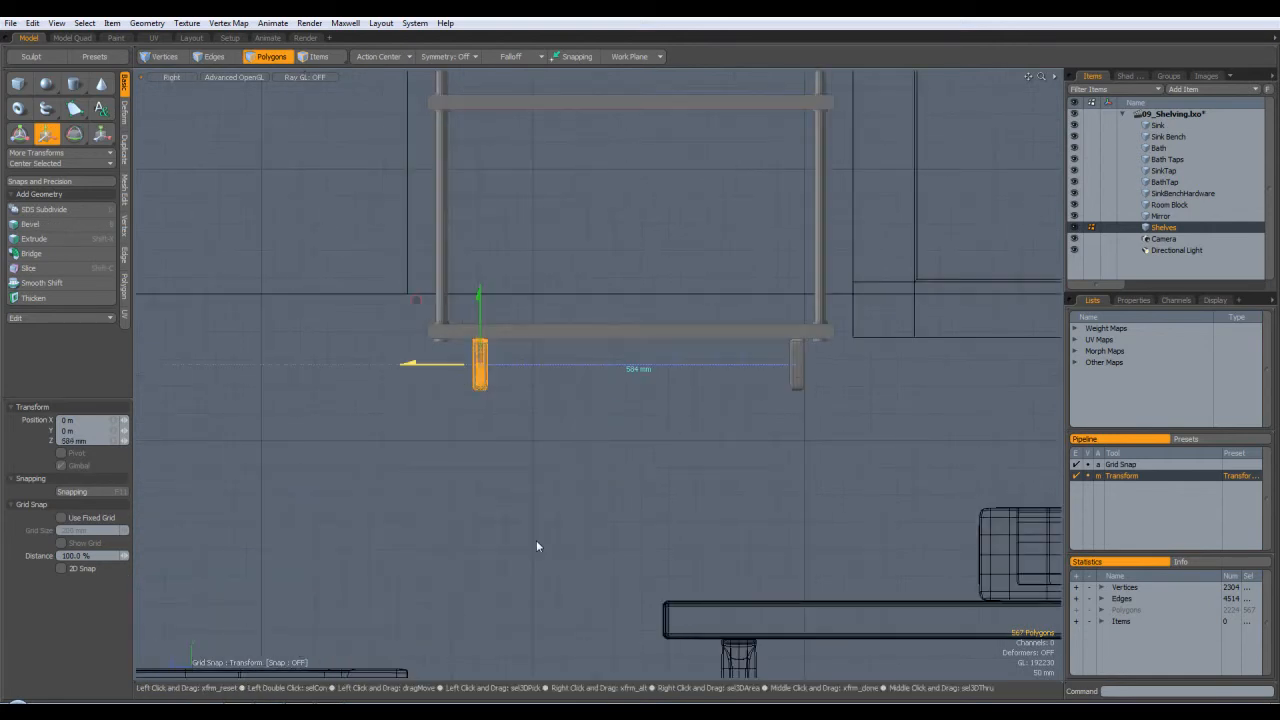
left_click_drag(412, 371, 397, 371)
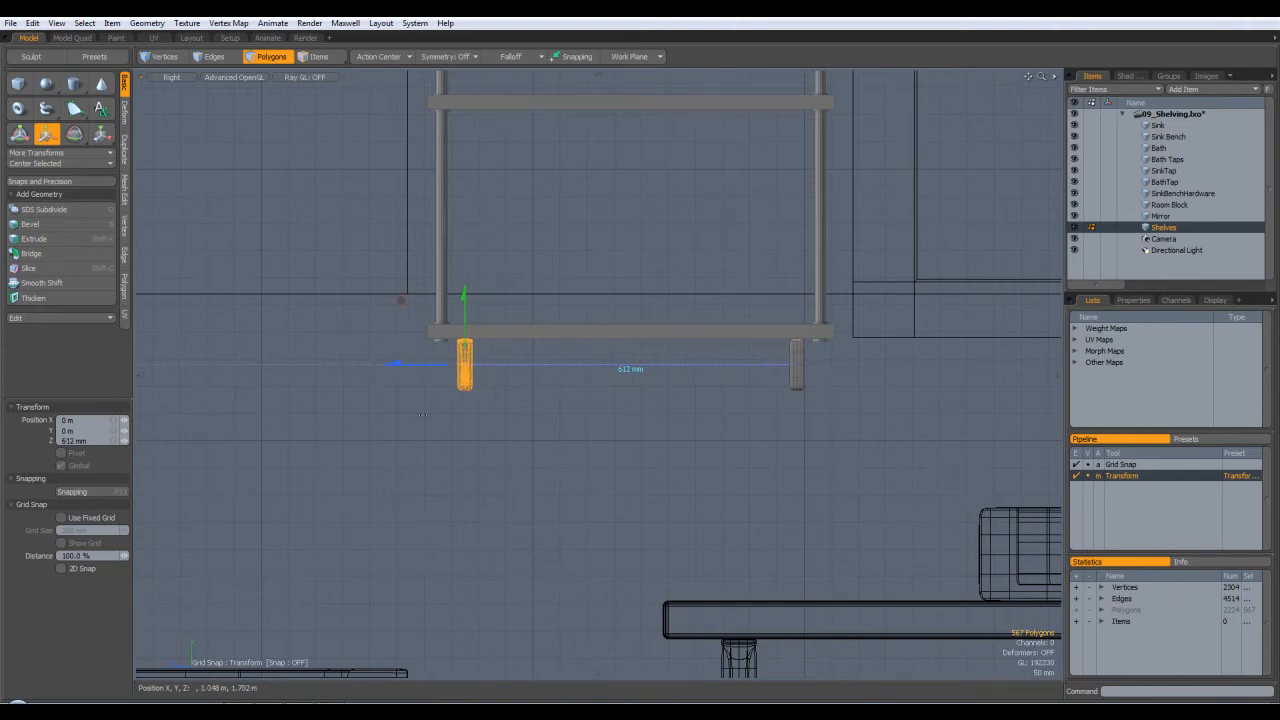
- Examine the two brackets and the post ends beneath the lowest shelf
key("space")
left_click(488, 468)
key("ctrl+space")
left_click(550, 431)
left_click_drag(645, 455, 808, 422, "alt")
scroll(778, 434, "up", 5)
scroll(800, 425, "up", 6)
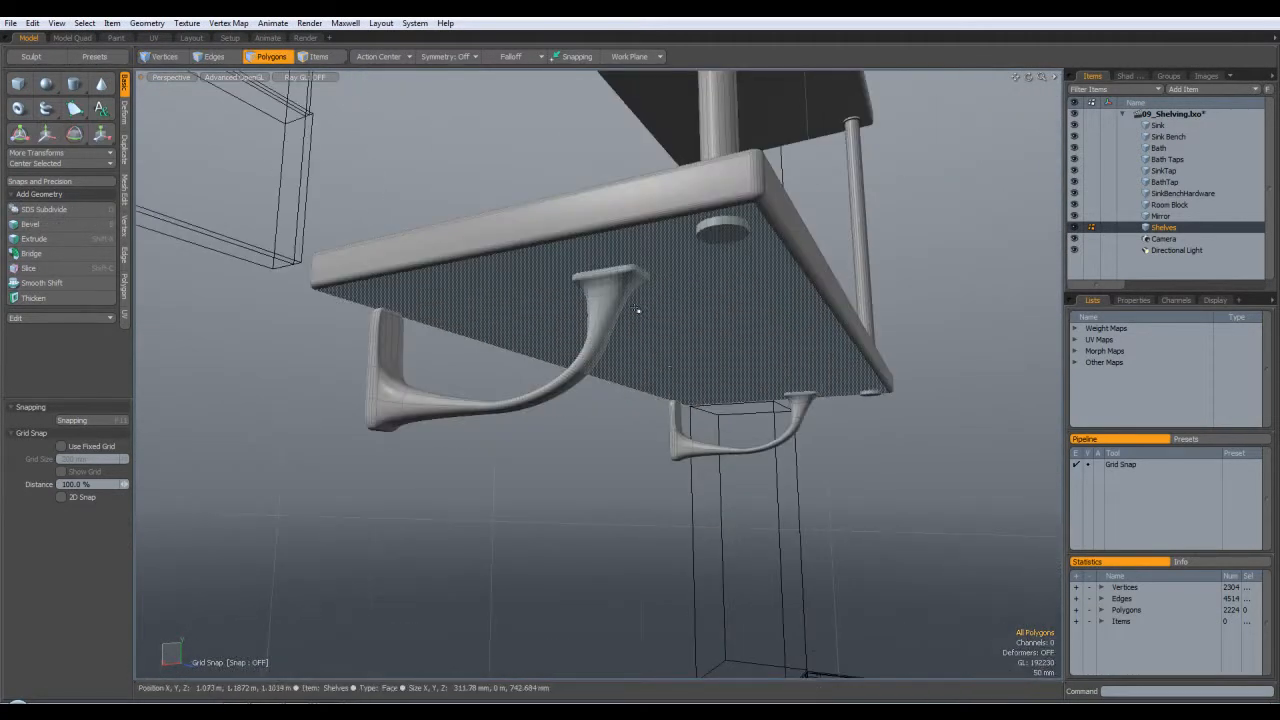
left_click_drag(722, 232, 700, 430, "alt")
double_click(706, 384)
scroll(750, 431, "down", 5)
scroll(700, 430, "up", 5)
left_click(580, 443)
key("1")
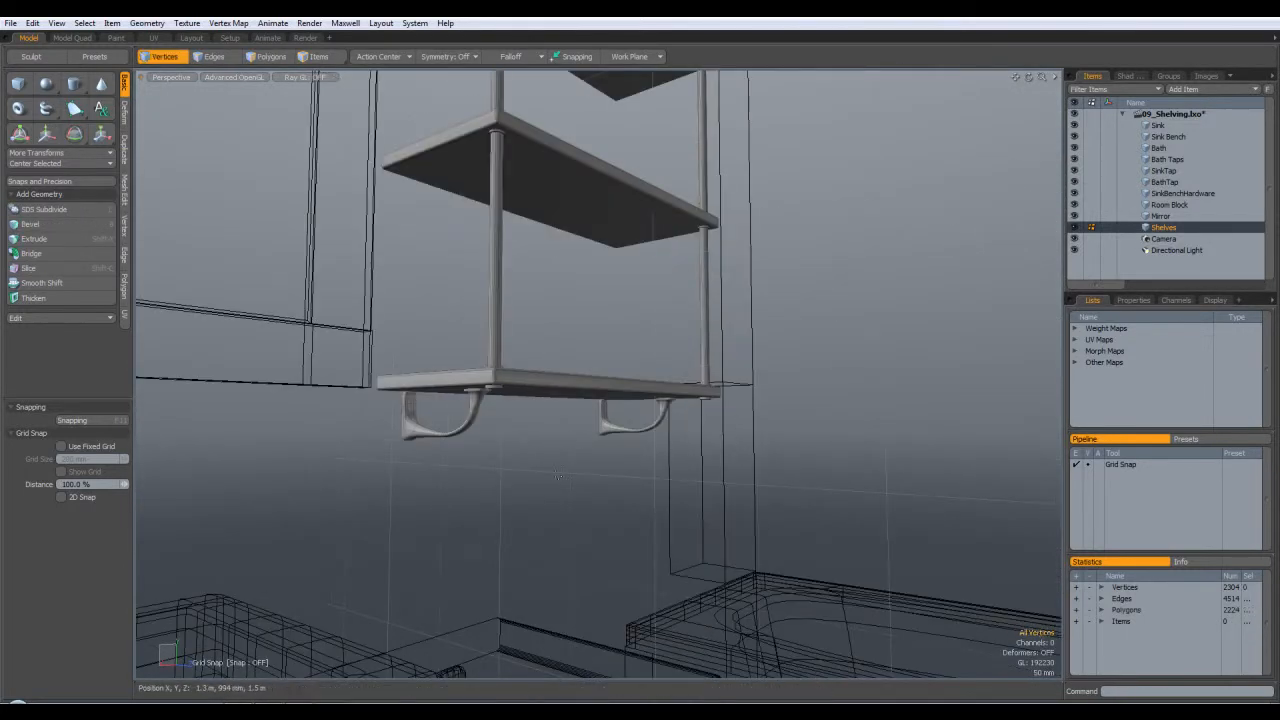
- Raise the bottom end faces of both posts 10.5 mm, up to the underside of the lowest shelf
left_click_drag(557, 479, 485, 400, "alt")
scroll(439, 337, "up", 5)
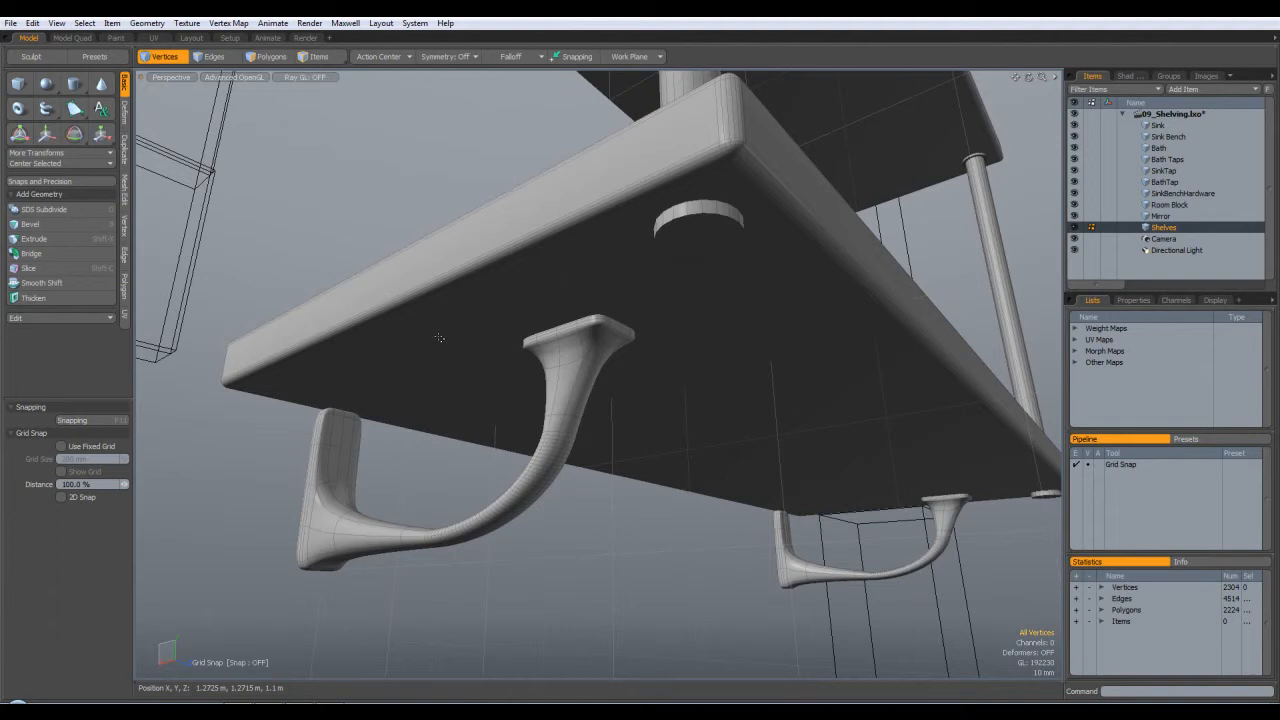
key("3")
double_click(693, 234)
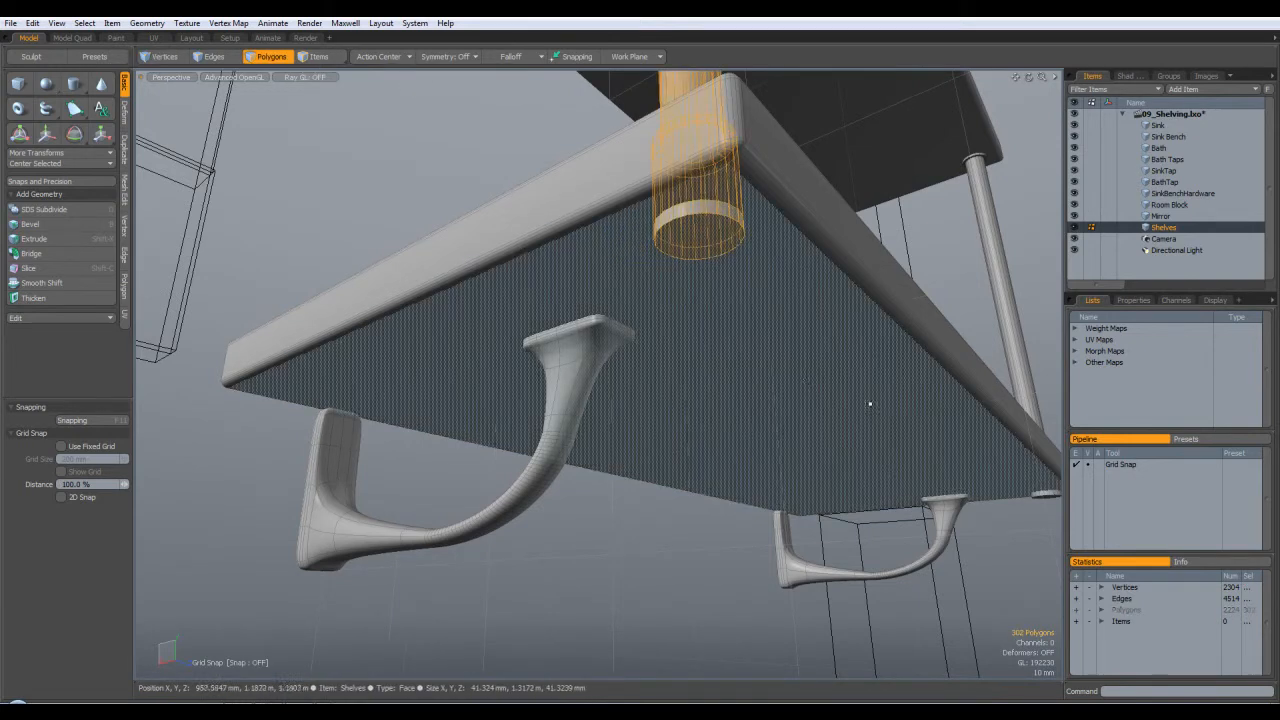
left_click(800, 348)
left_click(699, 232)
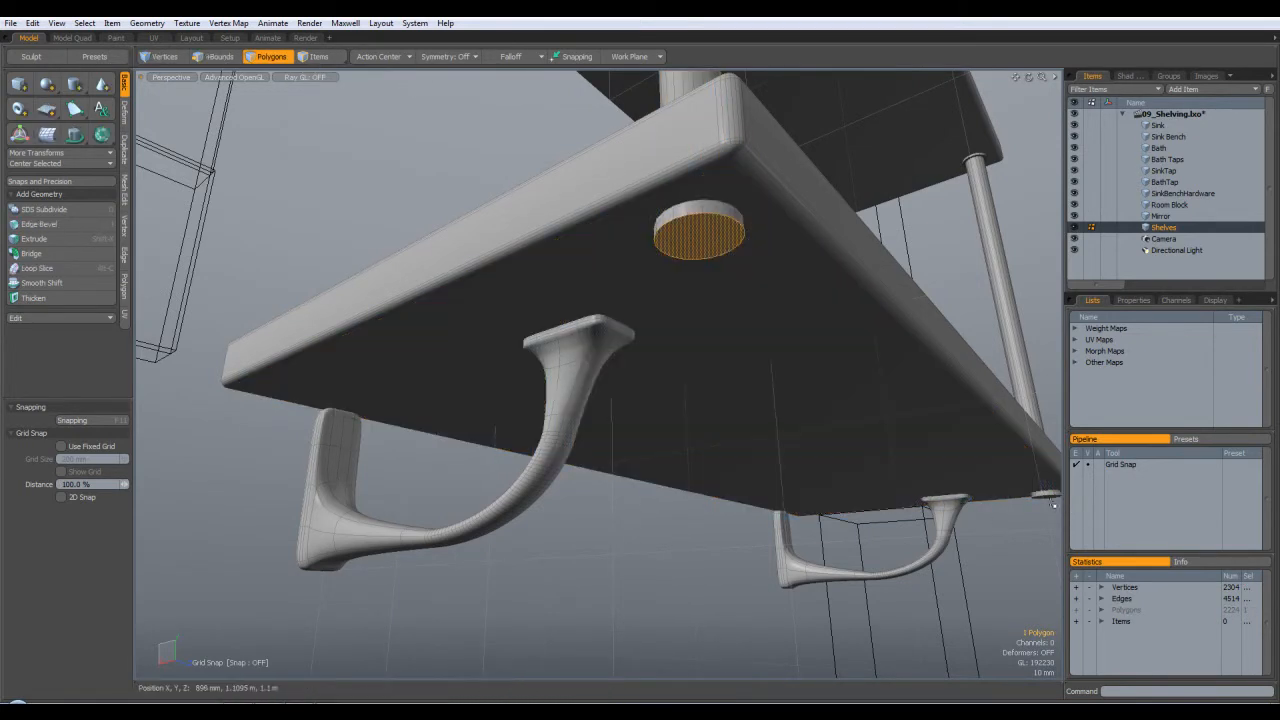
key("w")
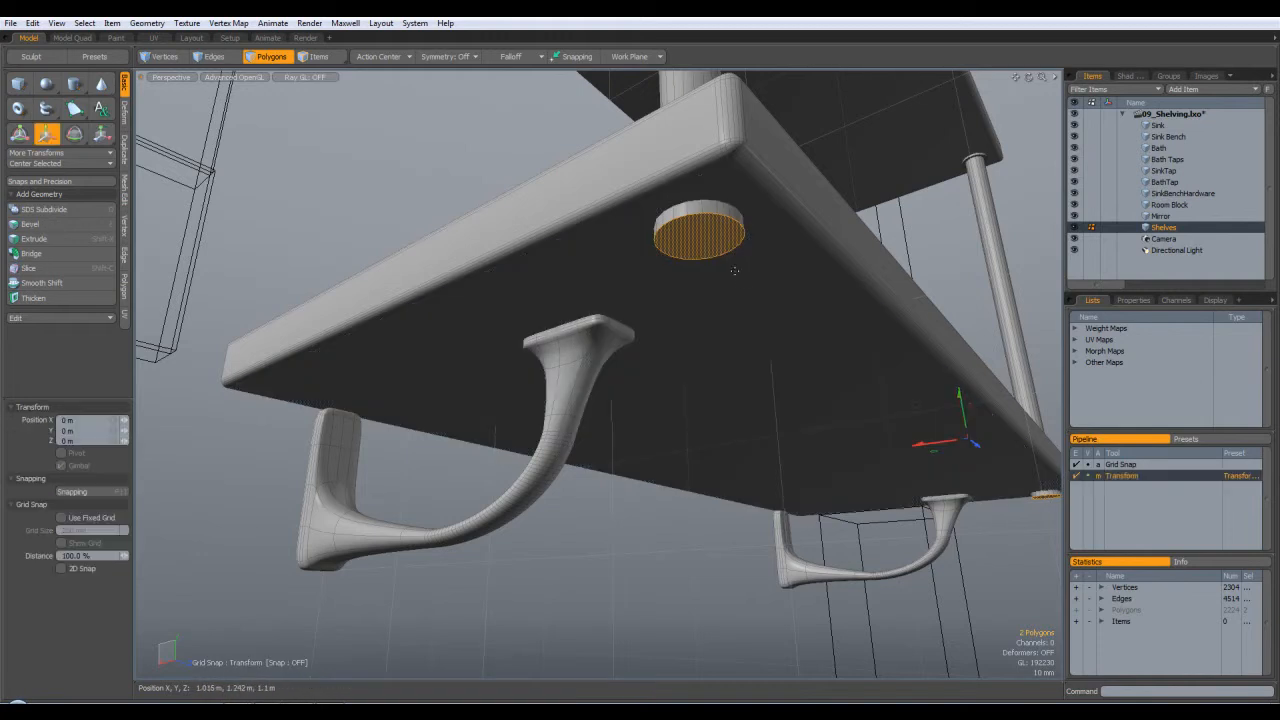
left_click_drag(958, 405, 958, 388)
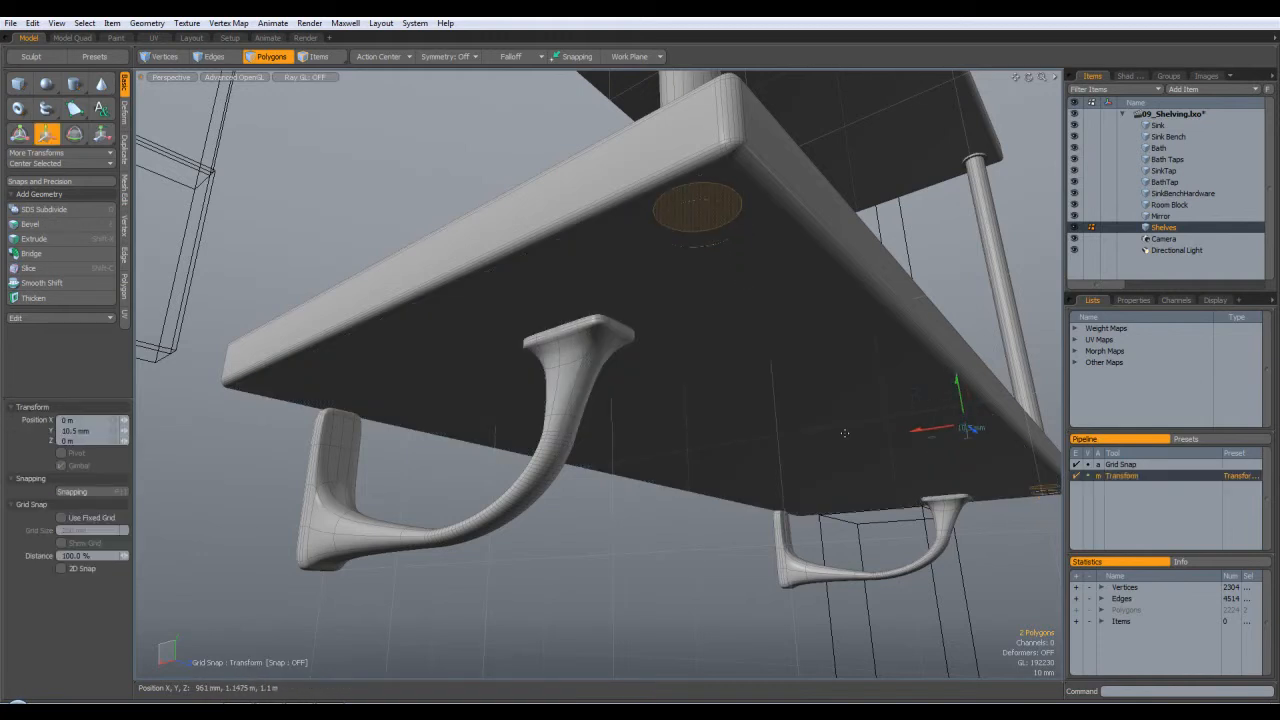
key("q")
left_click(652, 592)
left_click_drag(652, 592, 763, 391, "alt")
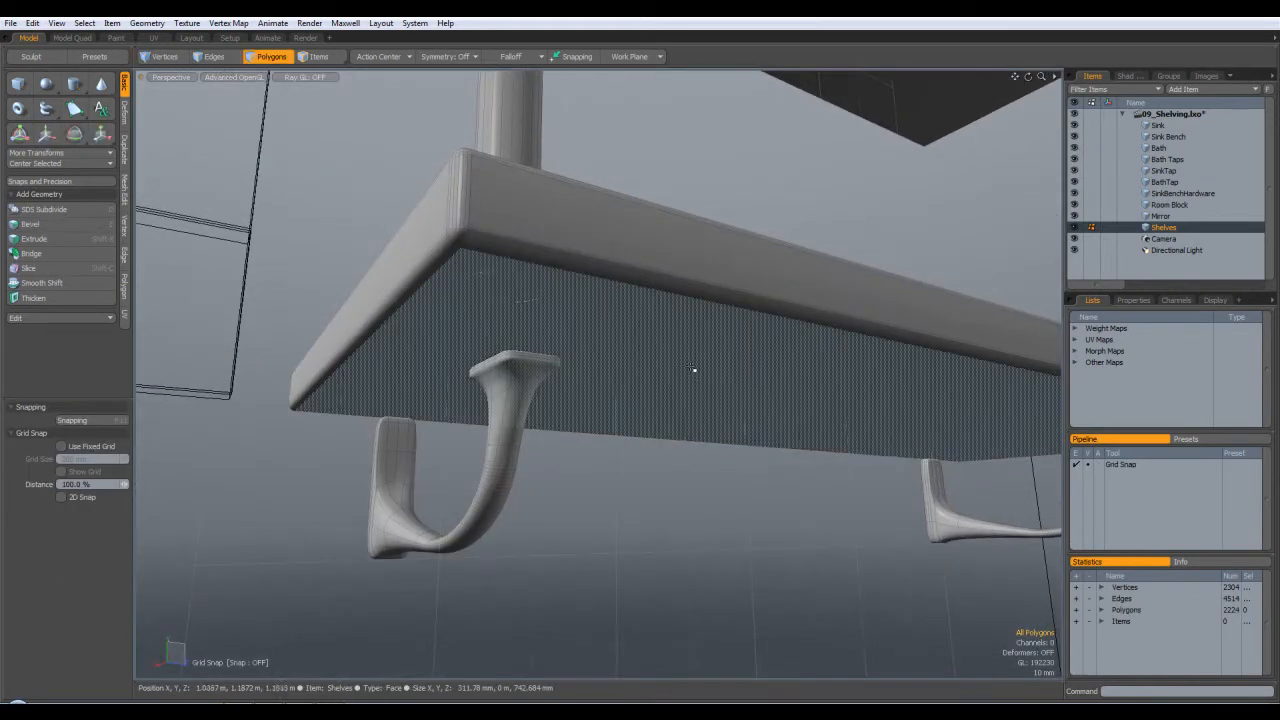
- Delete the underside face of the lowest shelf to expose the post ends inside it
key("2")
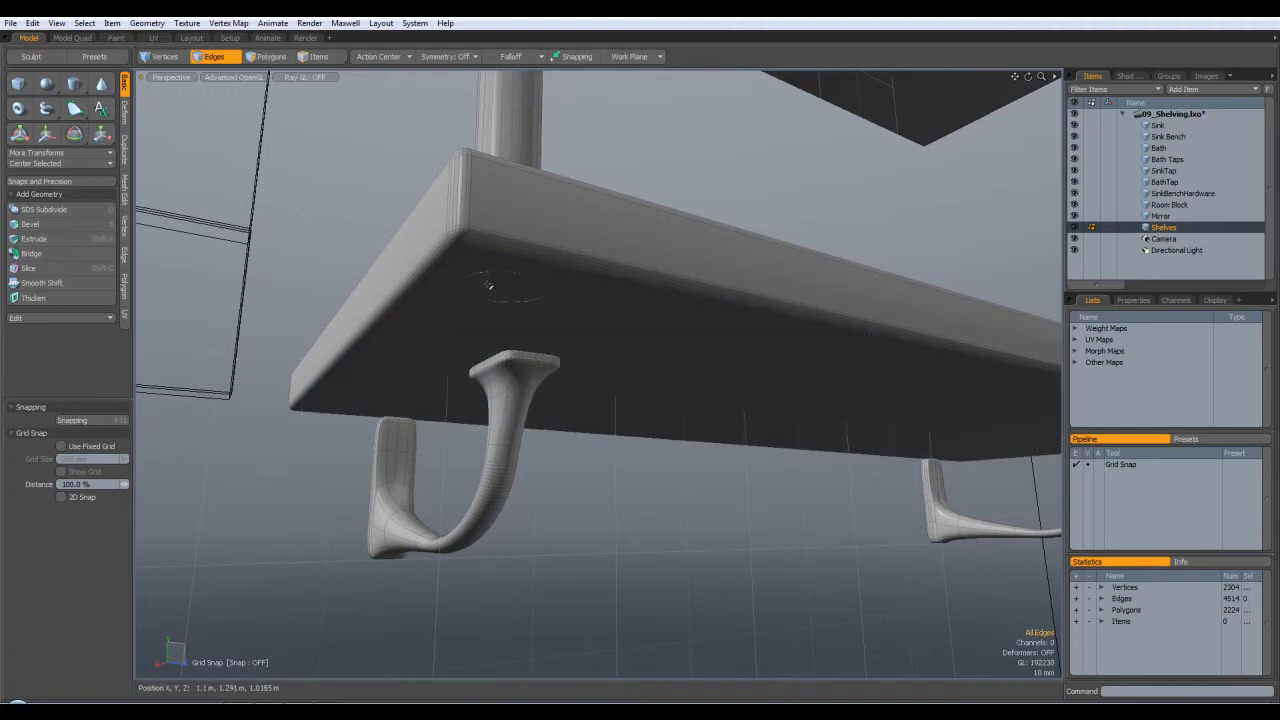
left_click_drag(566, 302, 480, 160, "alt")
left_click(284, 60)
left_click(760, 321)
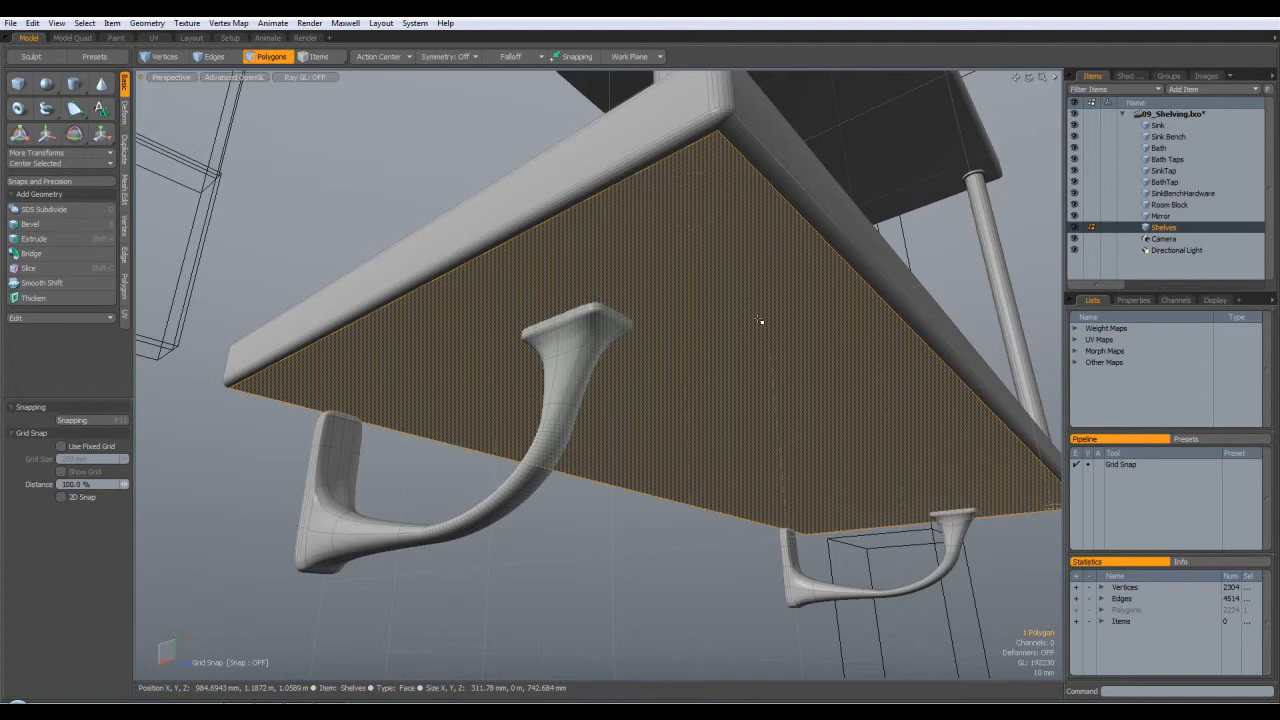
key("Delete")
- Delete the leftover edge loop around the bottom of the post nearest the mirror
left_click_drag(770, 372, 627, 207, "alt")
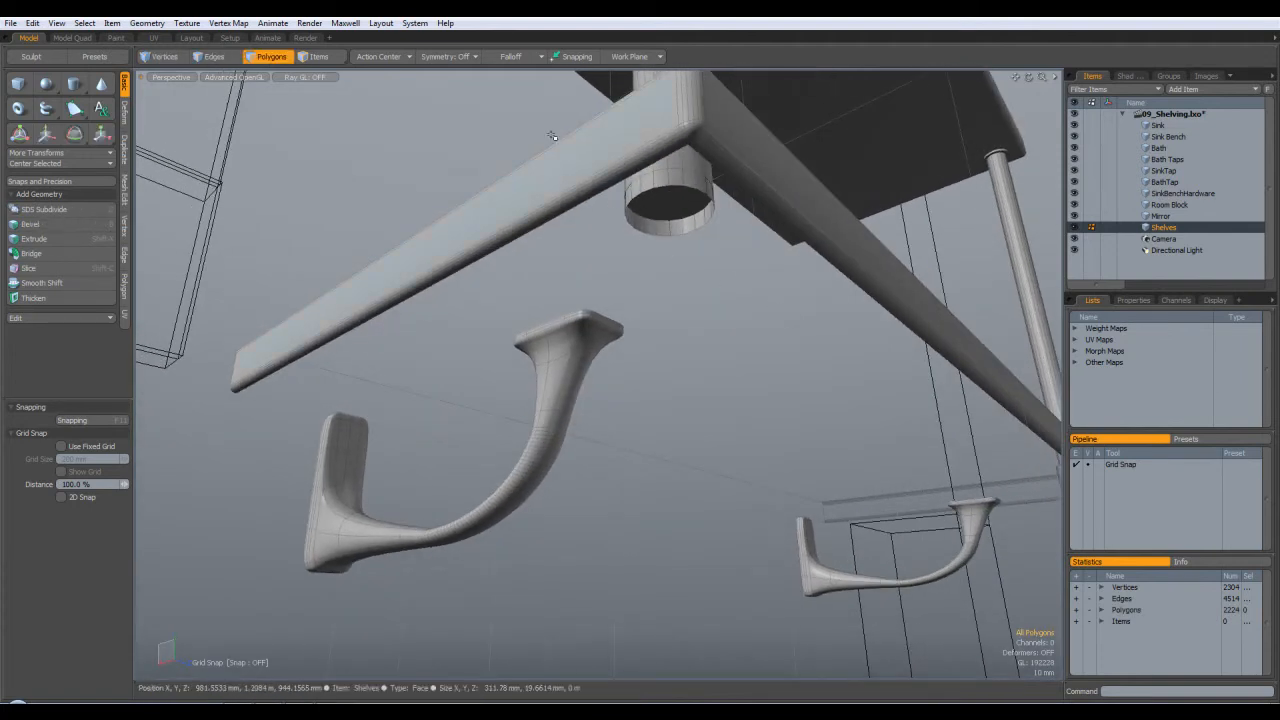
key("2")
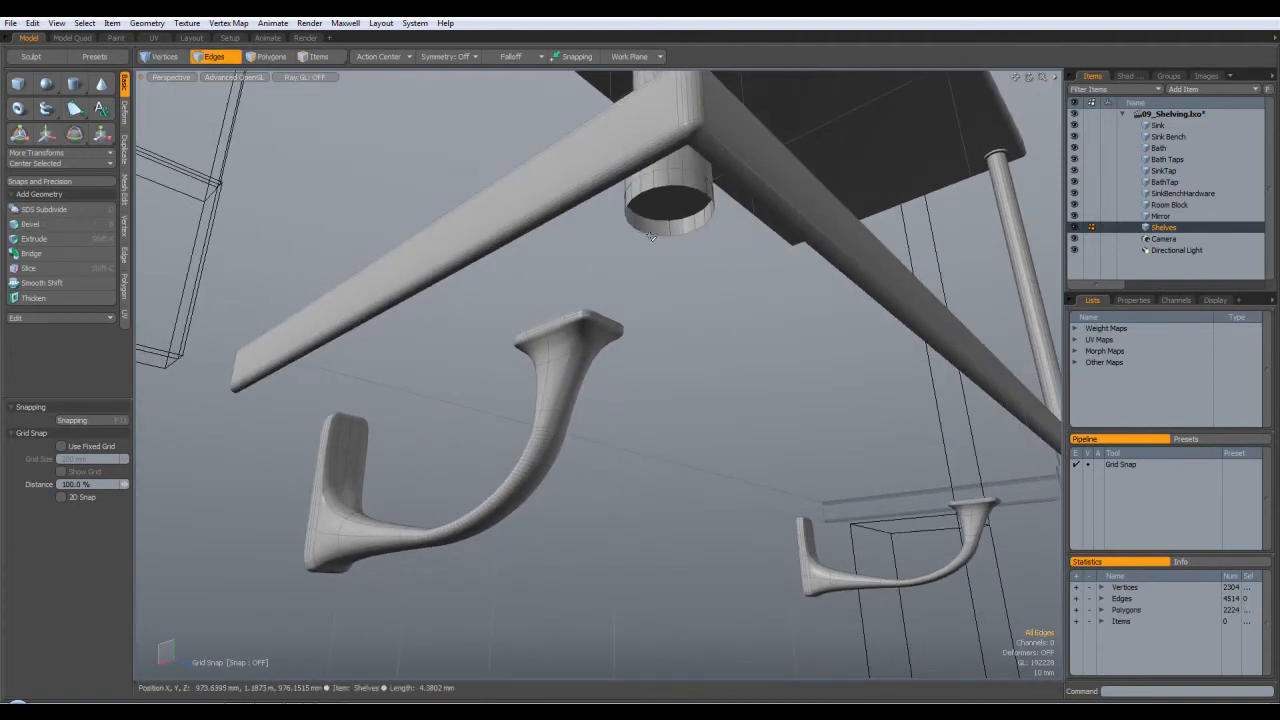
key("p")
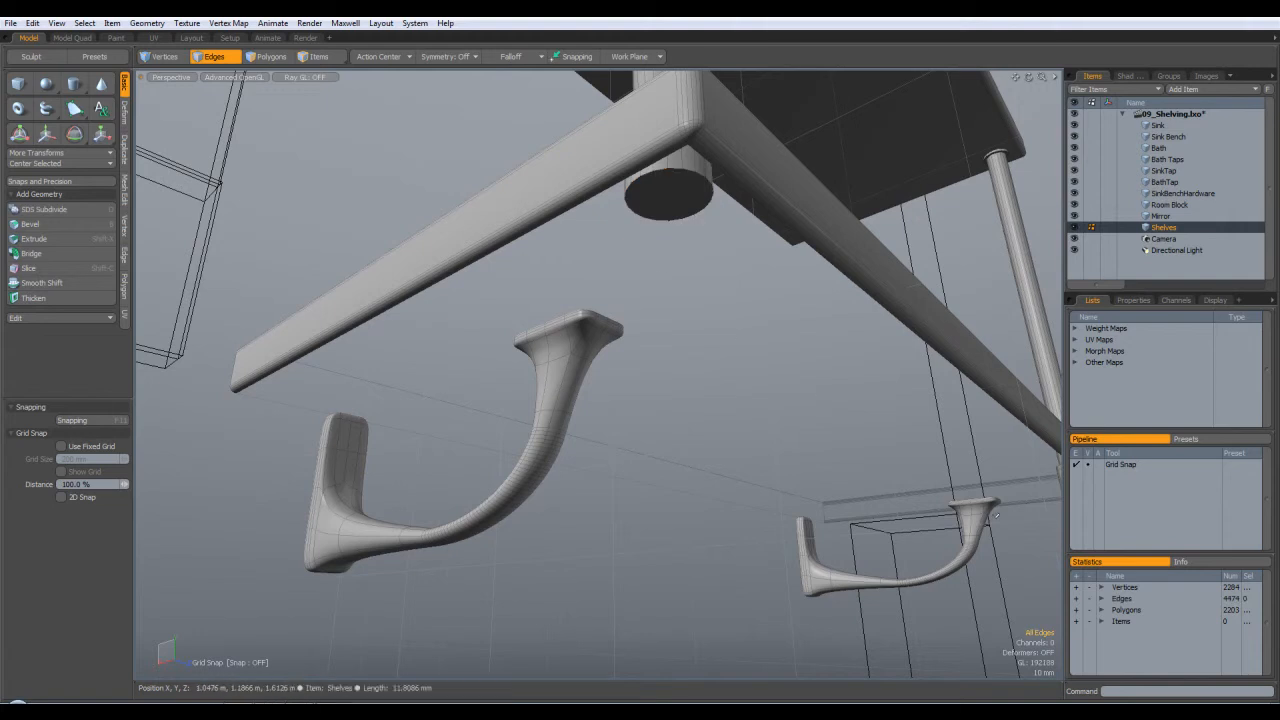
- Delete the matching edge loop on the far post and close the lowest shelf's open underside with a new polygon
left_click_drag(1052, 548, 923, 498, "alt")
left_click(947, 491)
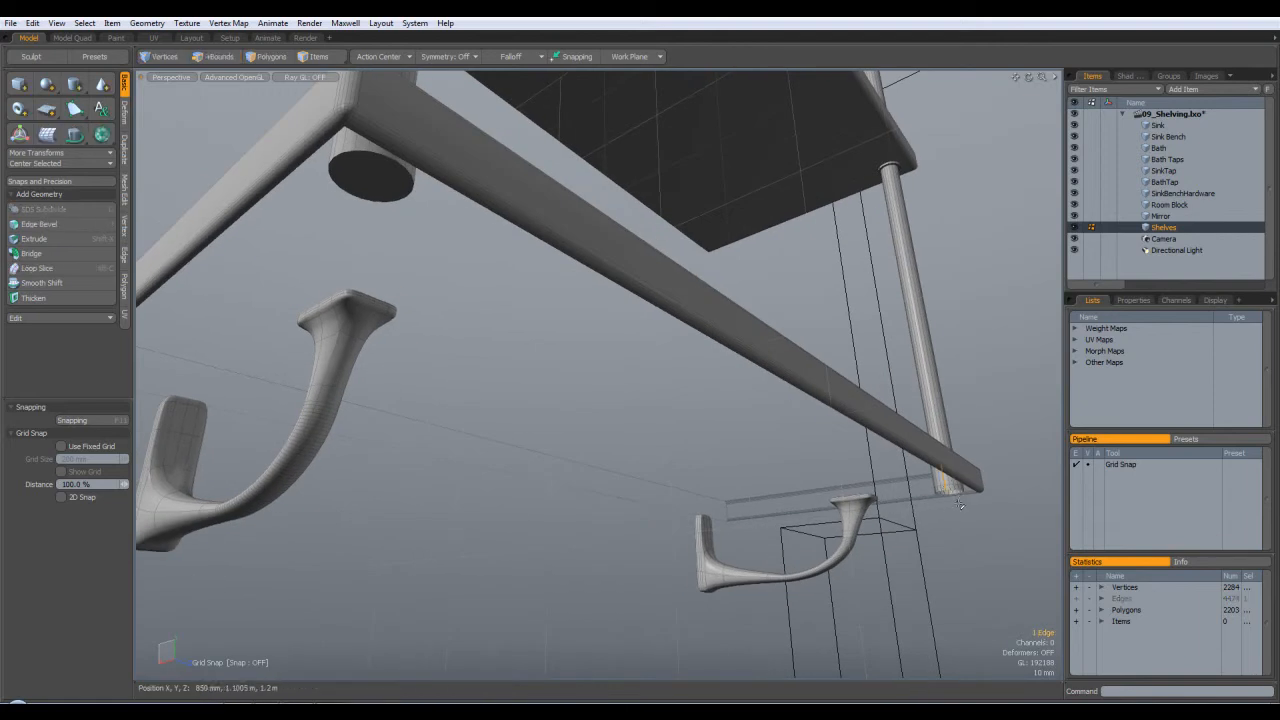
key("shift+a")
left_click(708, 588)
double_click(716, 583)
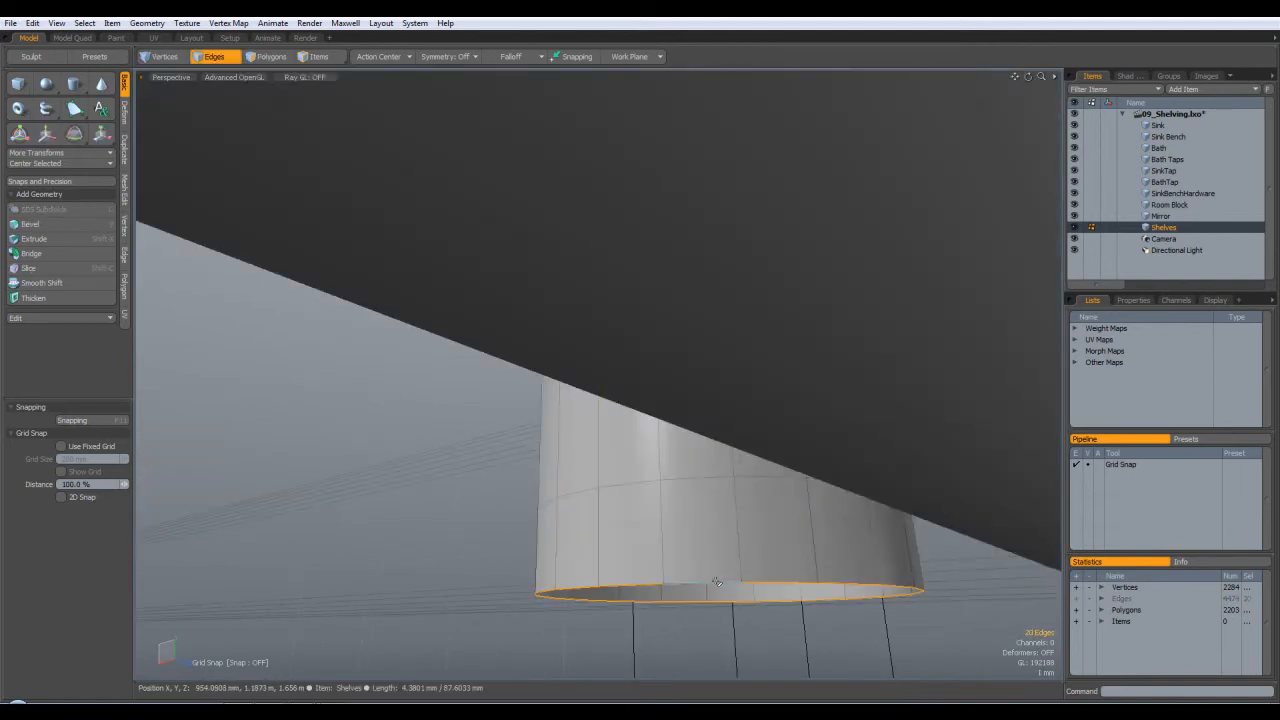
key("Delete")
left_click_drag(716, 583, 557, 563, "ctrl+alt")
key("p")
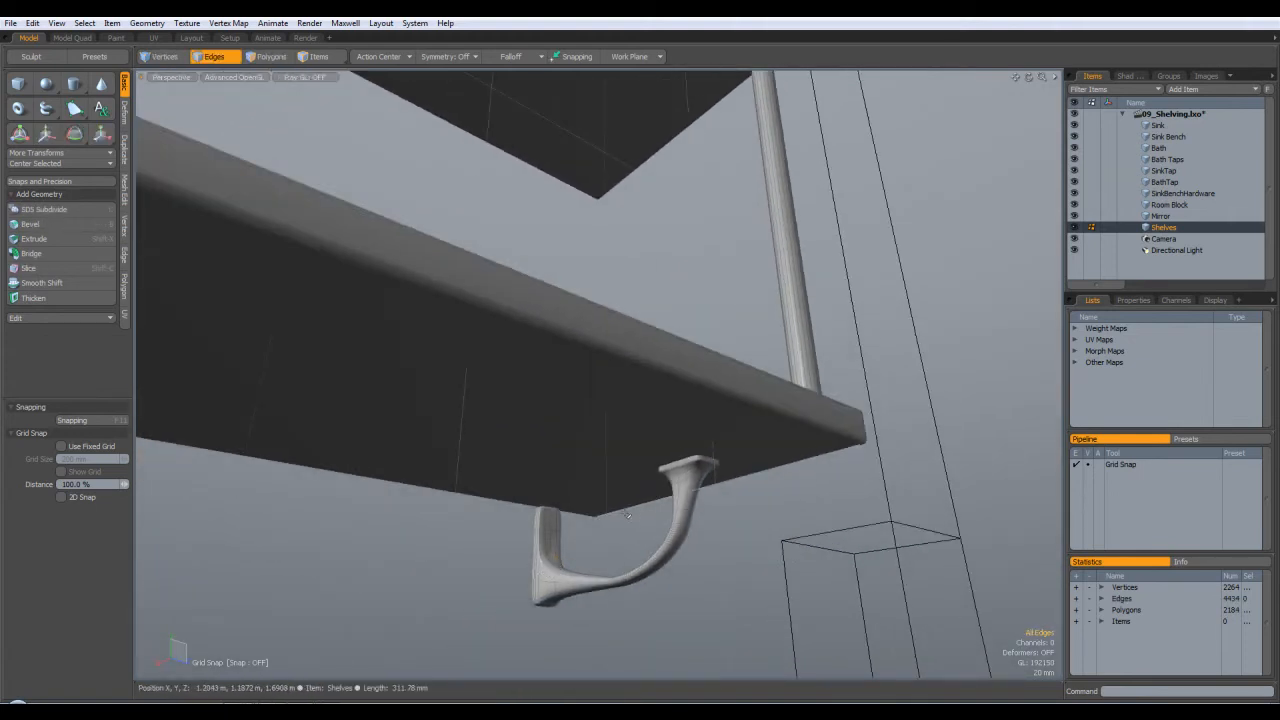
- Stretch both brackets along X toward the lowest shelf's front edge and shift them -6 mm in X back against the wall
left_click(266, 58)
left_click(552, 525)
left_click_drag(552, 525, 405, 565, "alt")
double_click(282, 596, "shift")
key("KP_1")
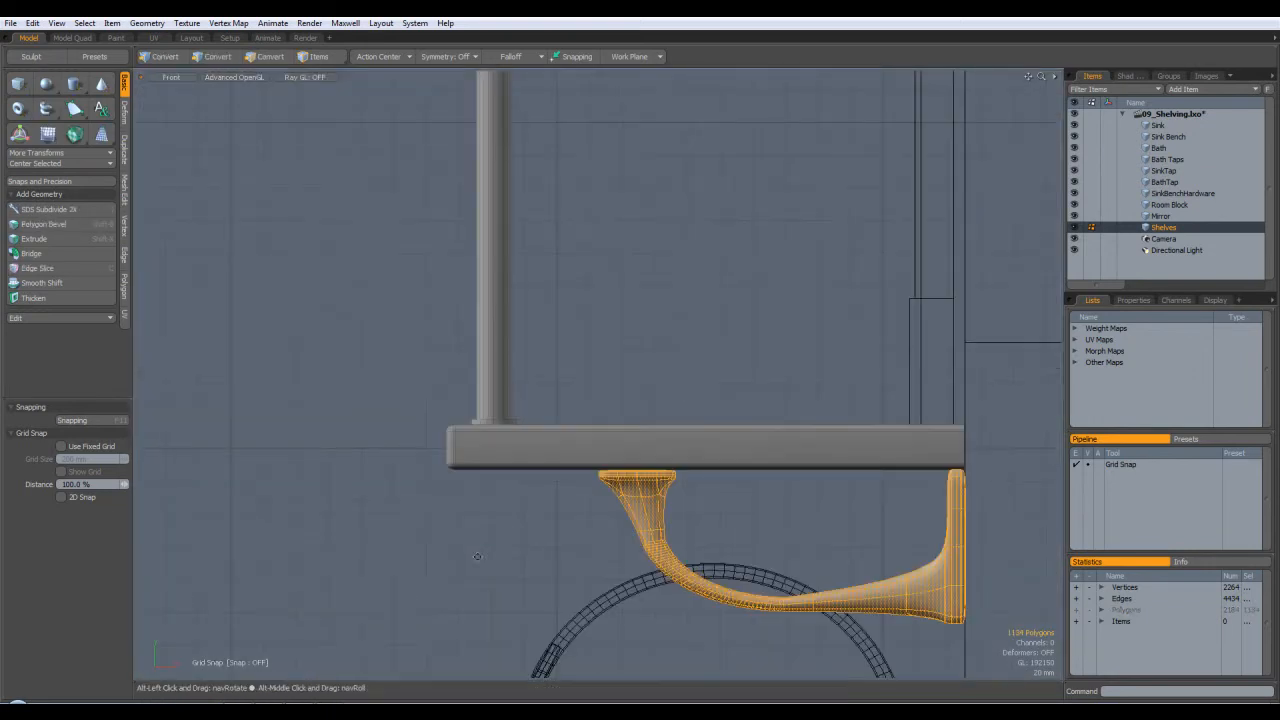
left_click_drag(695, 490, 677, 407, "alt+shift")
key("y")
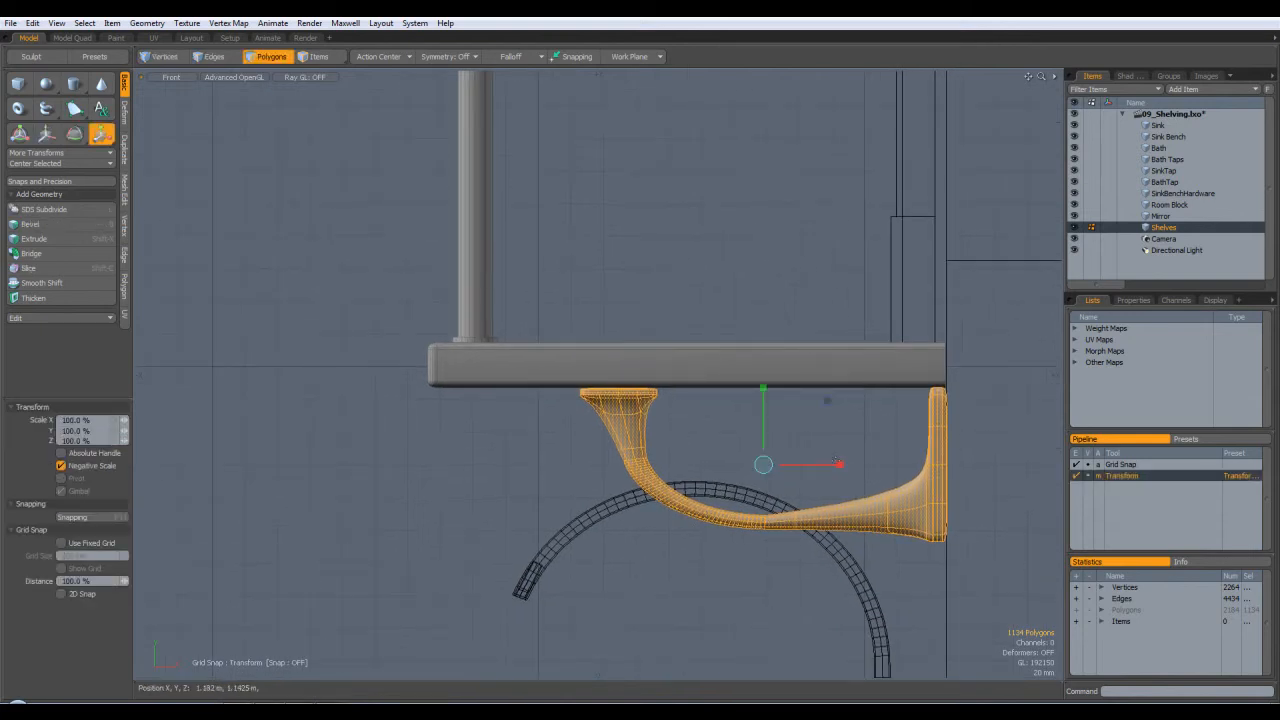
left_click_drag(840, 464, 773, 465)
key("w")
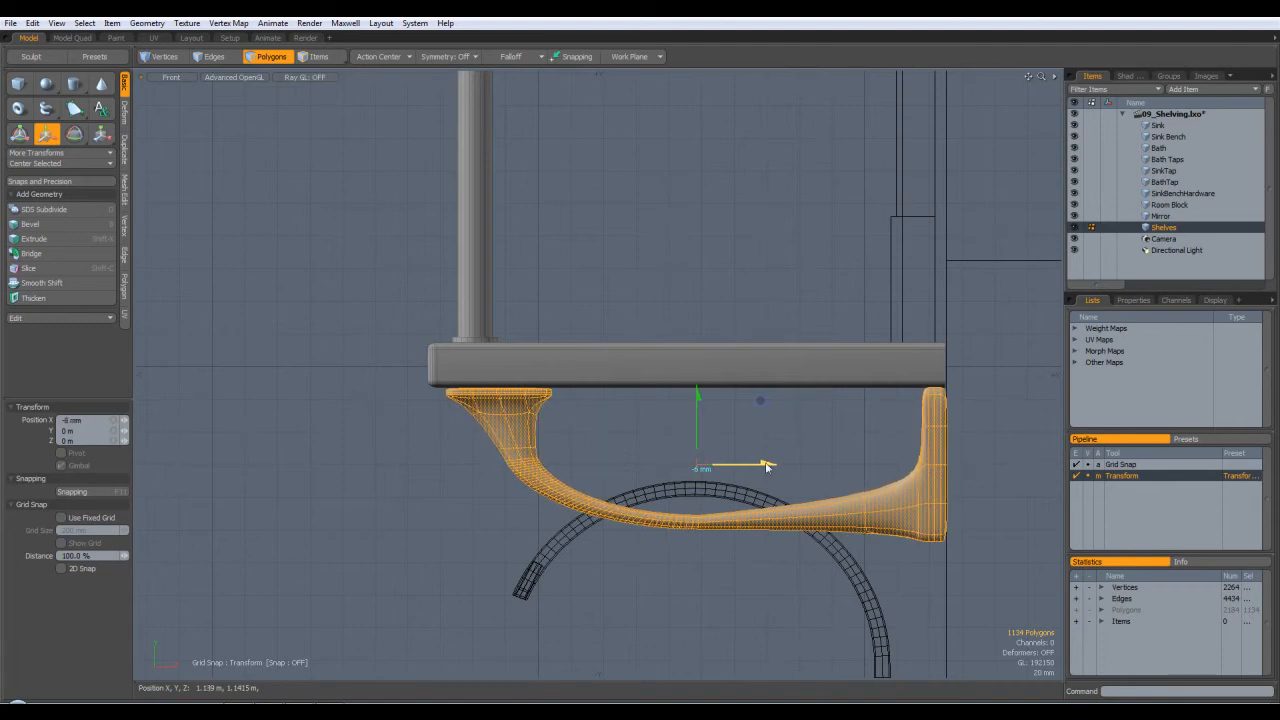
key("space")
left_click(755, 448)
- Move the bracket at the bath end 42 mm along Z, in line with its post
key("ctrl+space")
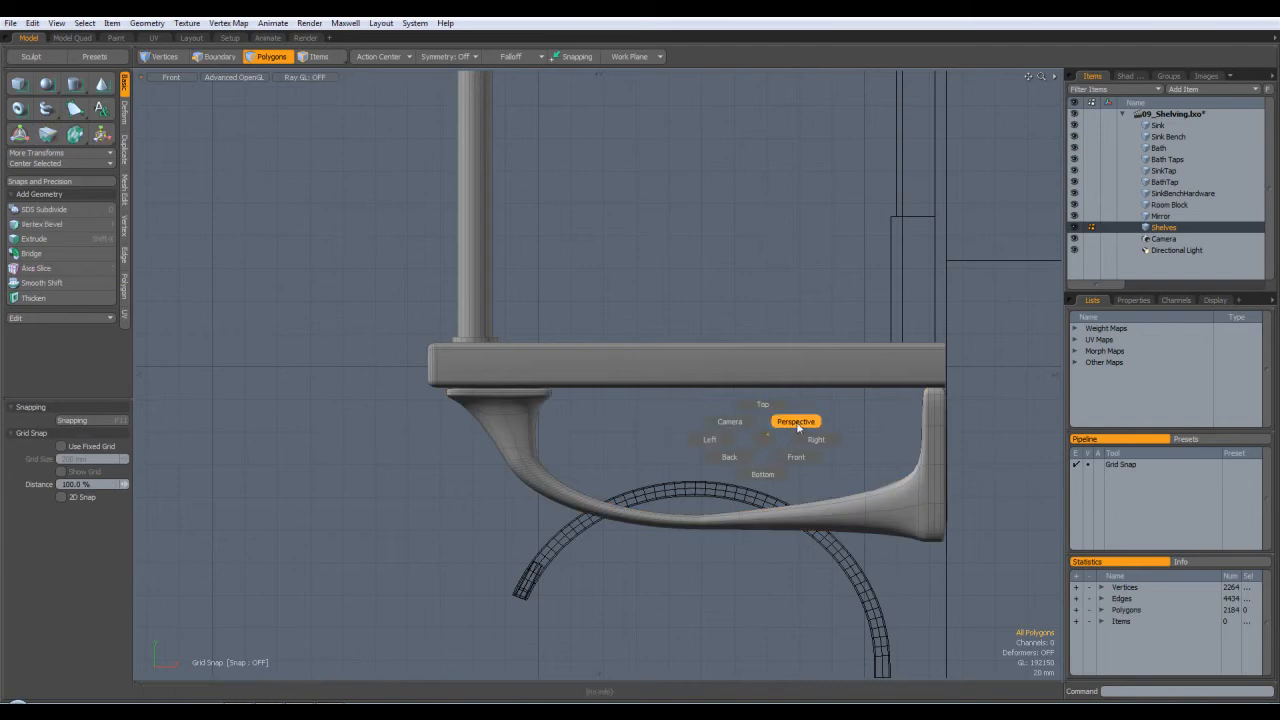
left_click(798, 426)
left_click_drag(798, 424, 622, 360, "alt")
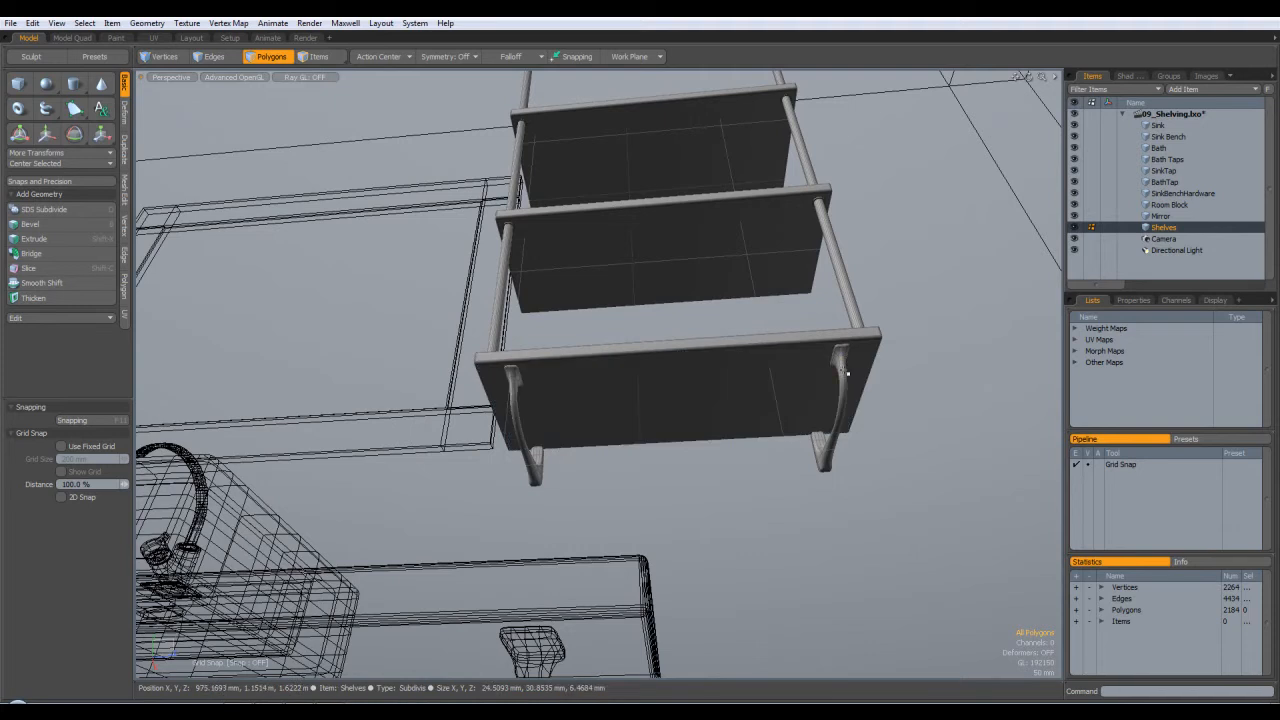
double_click(843, 372)
key("ctrl+space")
left_click(828, 351)
left_click_drag(626, 437, 626, 251, "alt+shift")
key("w")
left_click_drag(590, 531, 590, 554)
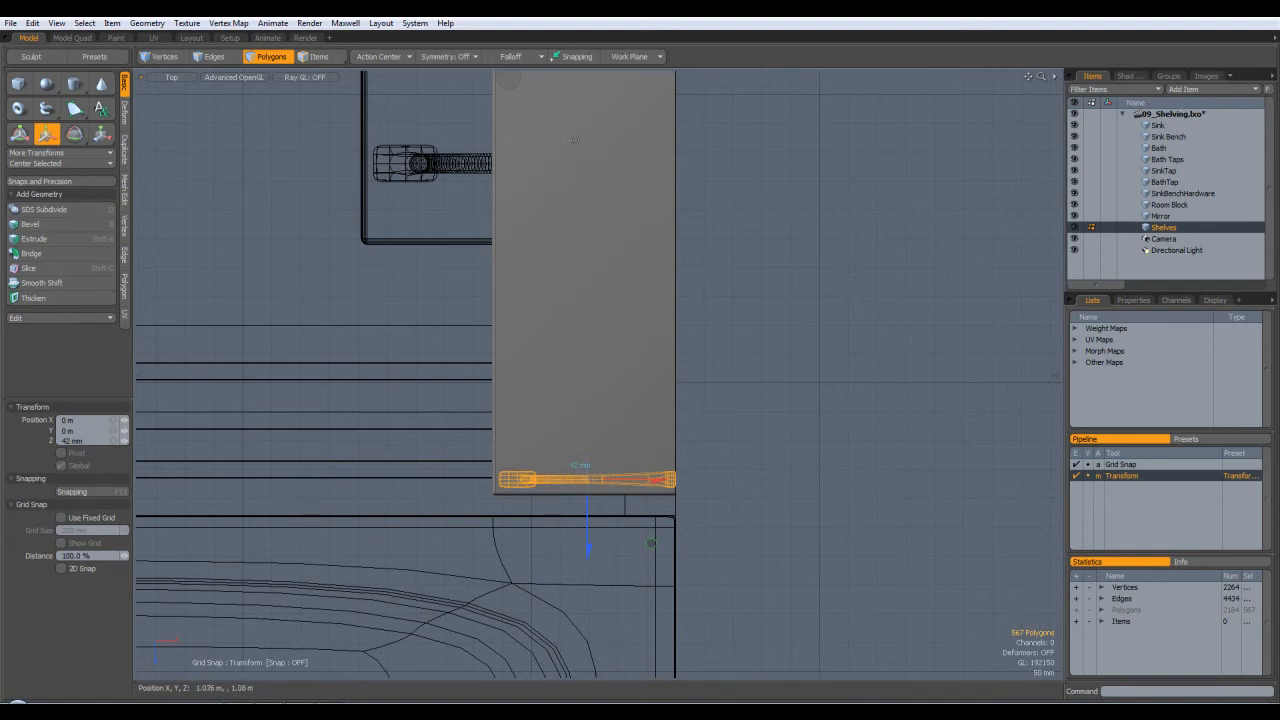
- Move the bracket at the mirror end outward along Z to line up with its post
key("ctrl+space")
left_click(622, 153)
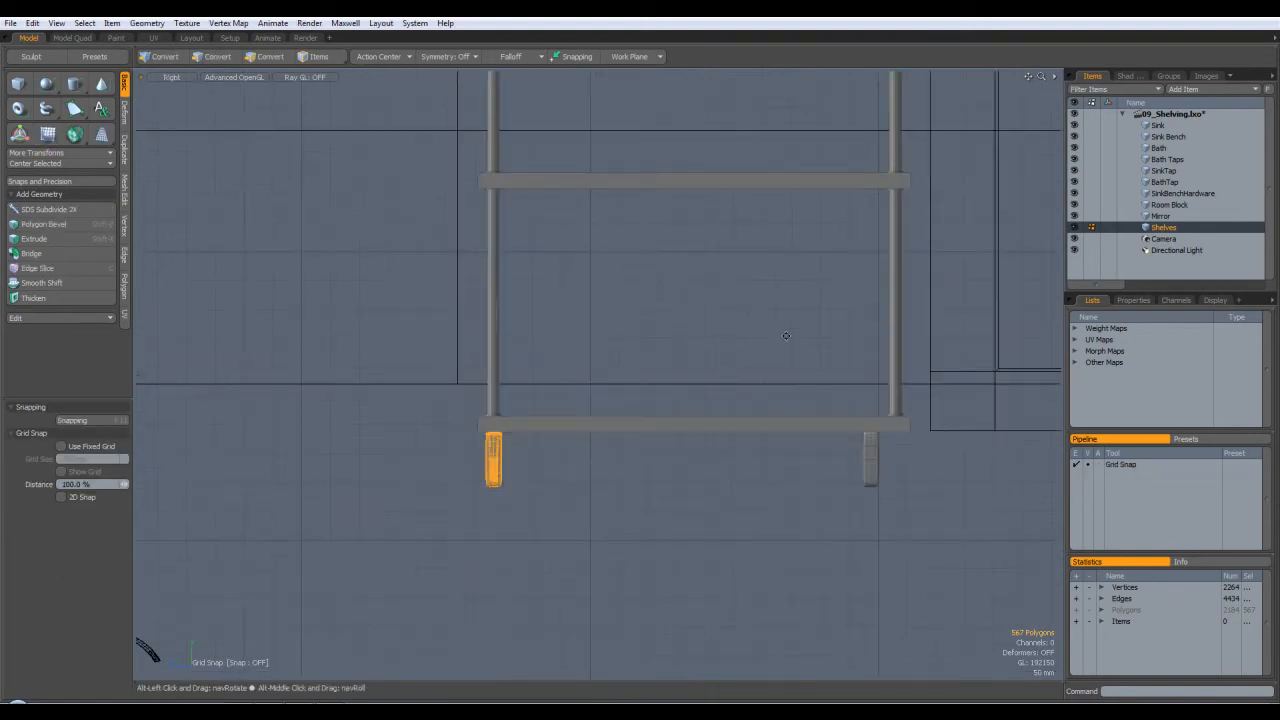
left_click(873, 465)
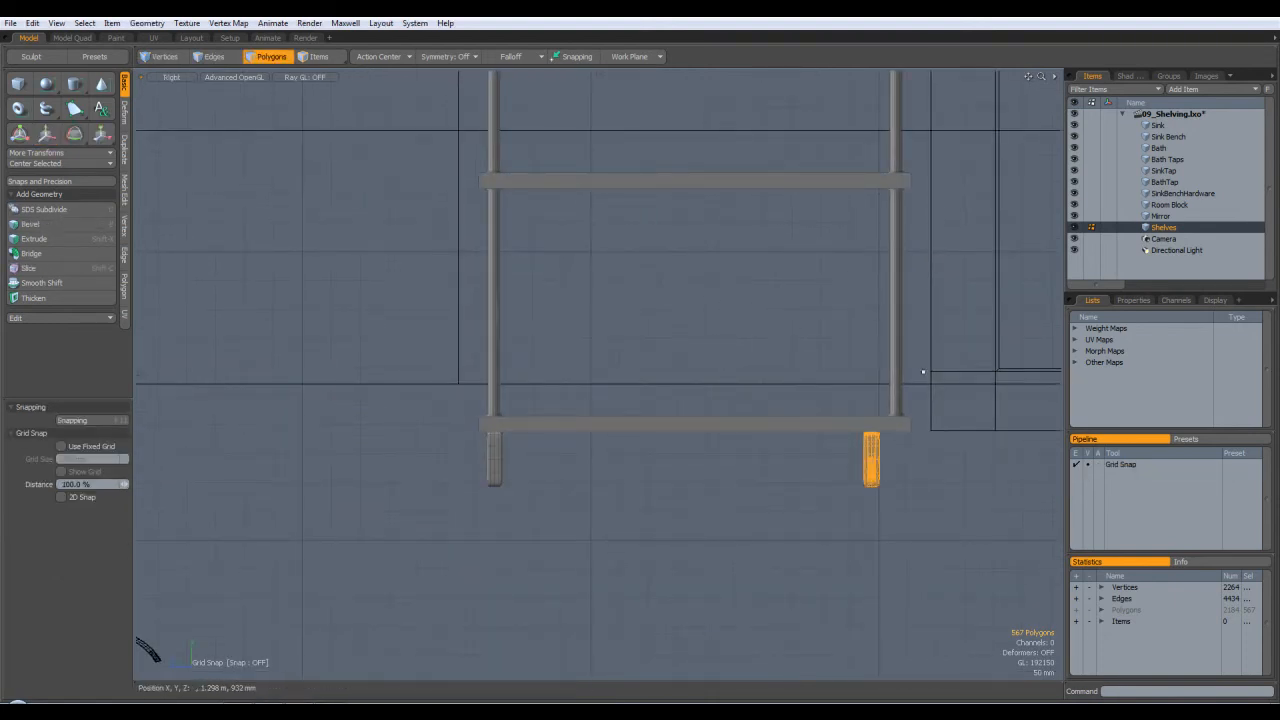
key("KP_1")
left_click_drag(829, 264, 841, 504, "alt+shift")
key("w")
left_click_drag(600, 412, 599, 390)
key("q")
left_click(808, 357)
- Examine the finished shelving from several angles in relation to the mirror, sink bench and bath
key("ctrl+space")
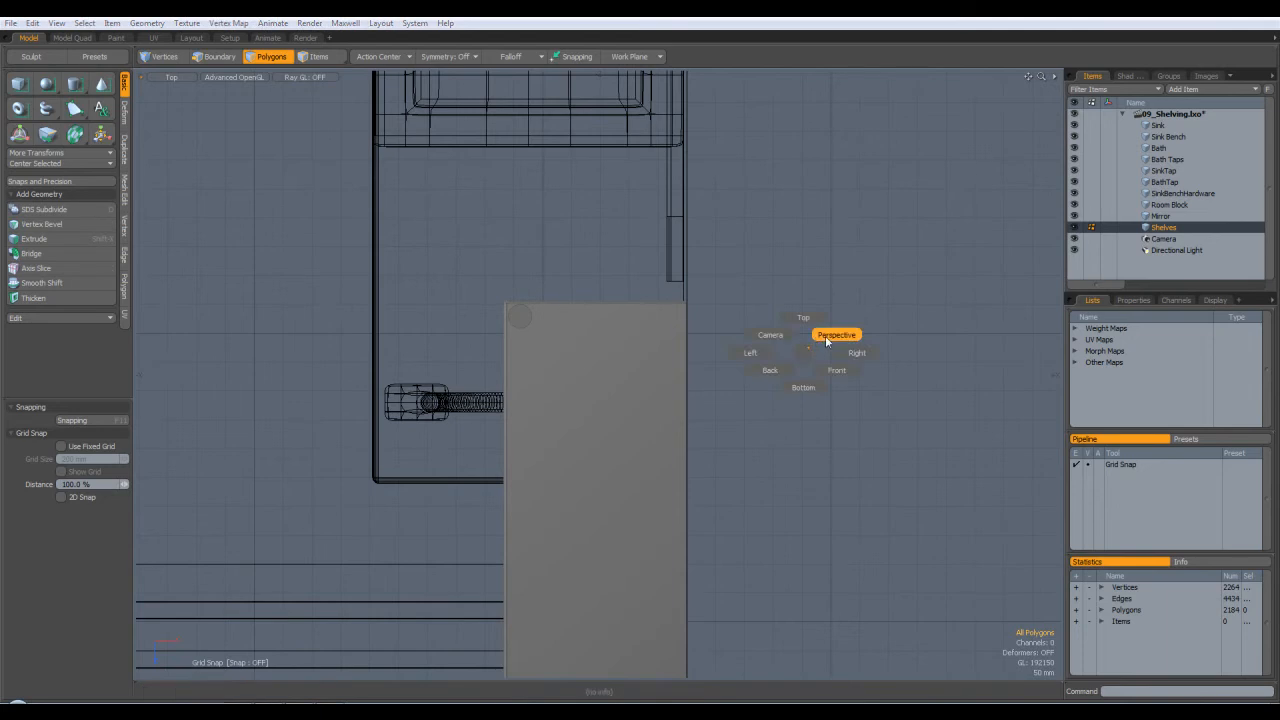
left_click(828, 343)
left_click_drag(767, 364, 814, 534, "alt")
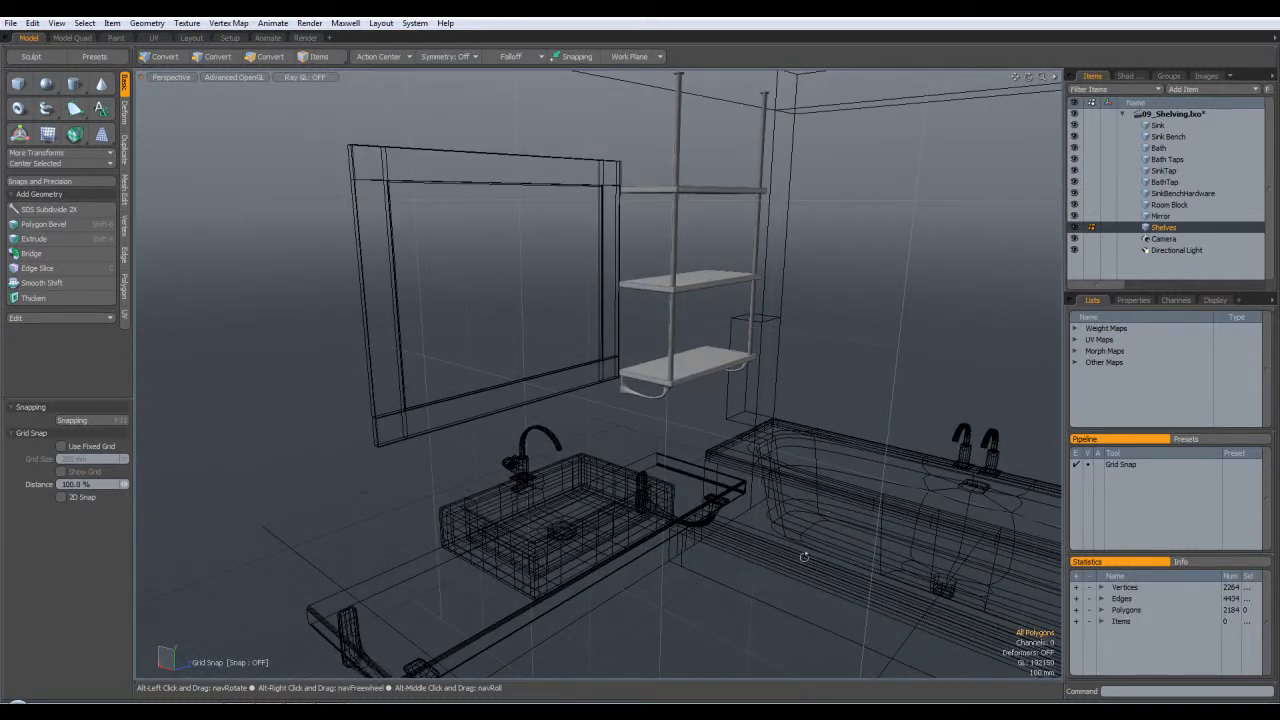
left_click_drag(846, 391, 729, 202, "alt")
left_click_drag(841, 180, 873, 306, "alt")
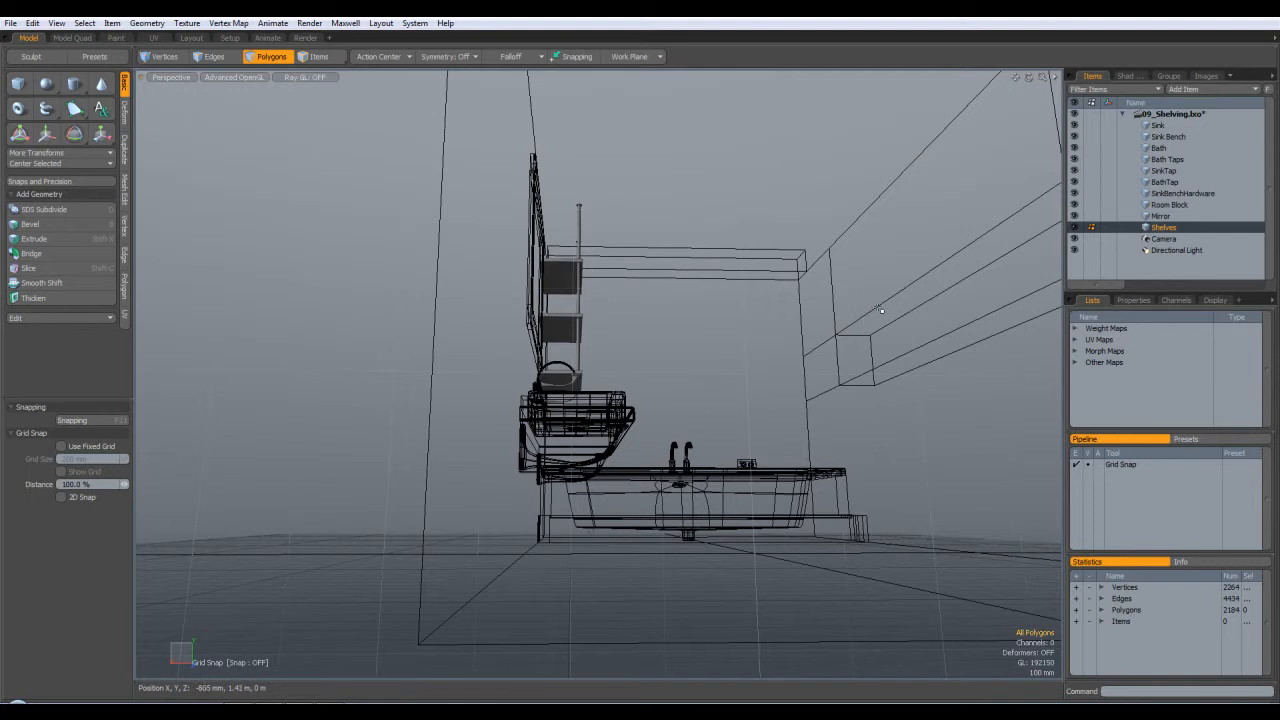
left_click_drag(1005, 292, 947, 298, "alt")
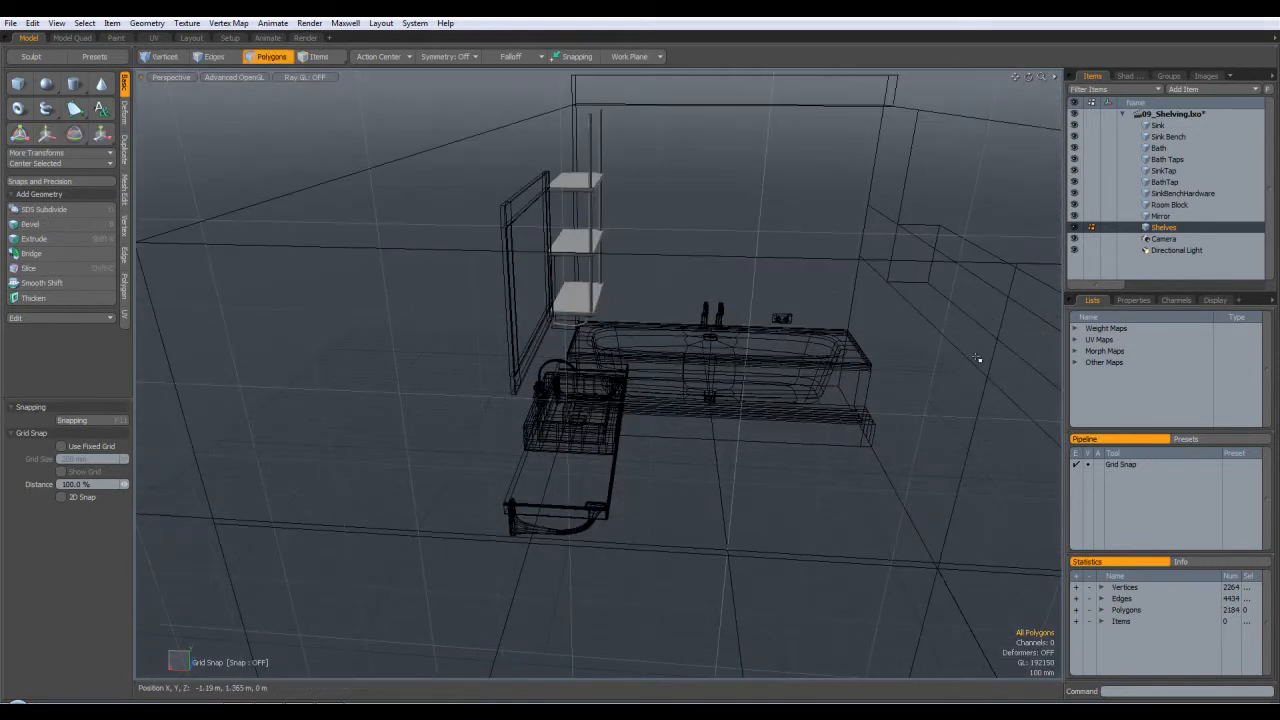
left_click_drag(993, 372, 985, 243, "alt")
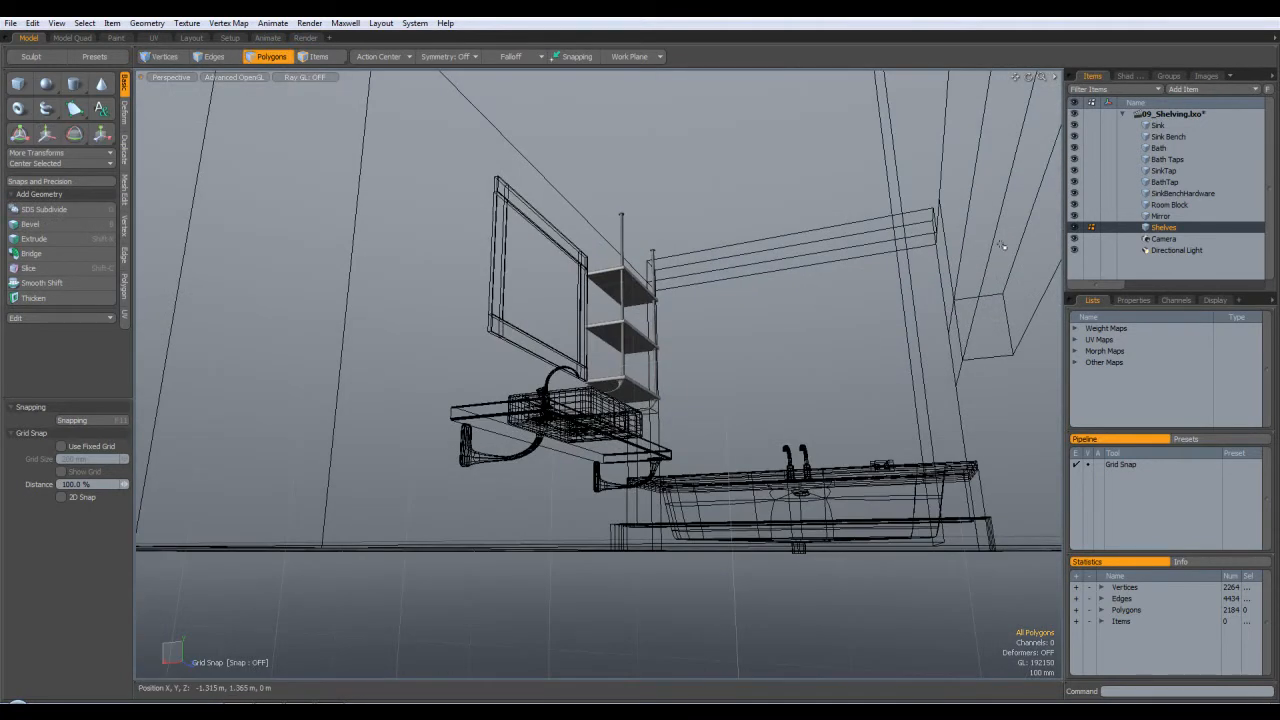
left_click_drag(983, 292, 676, 67, "alt")
left_click_drag(709, 164, 942, 274, "alt")
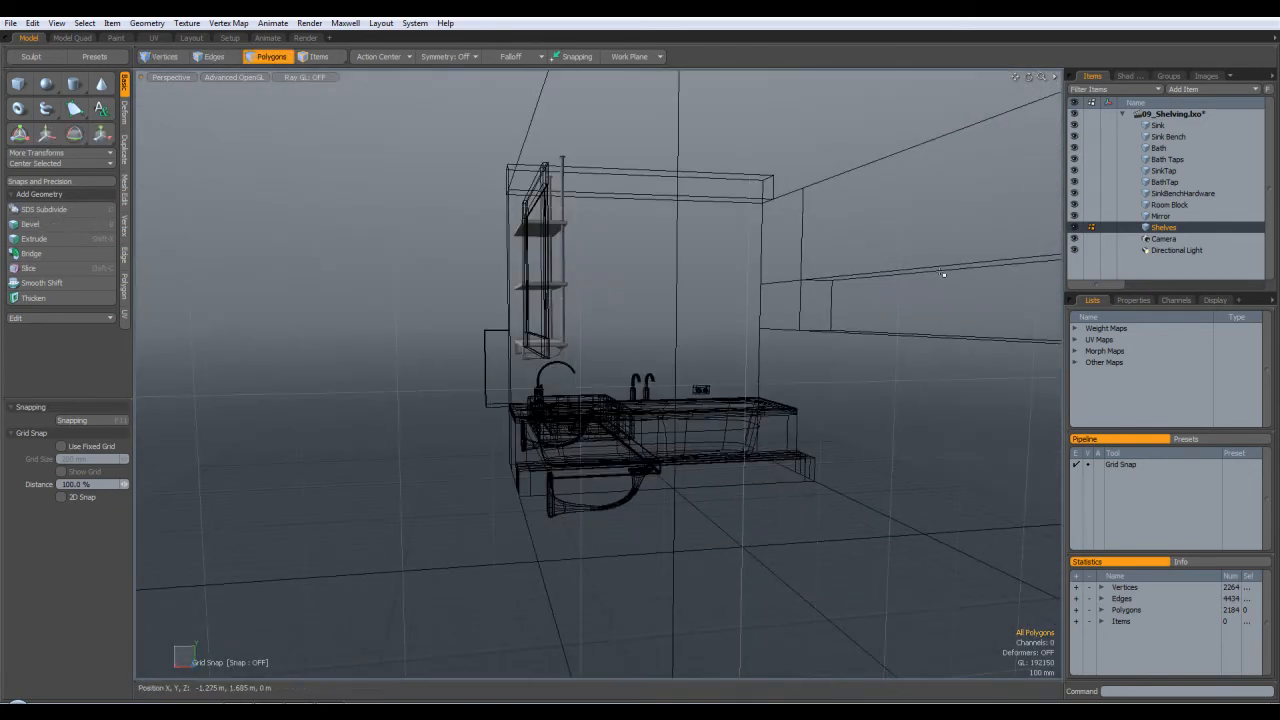
- Review the whole bathroom layout from different viewpoints, from the room-wide arrangement to a closer view of the shelves, mirror, sink and bath
left_click_drag(901, 344, 816, 262, "alt")
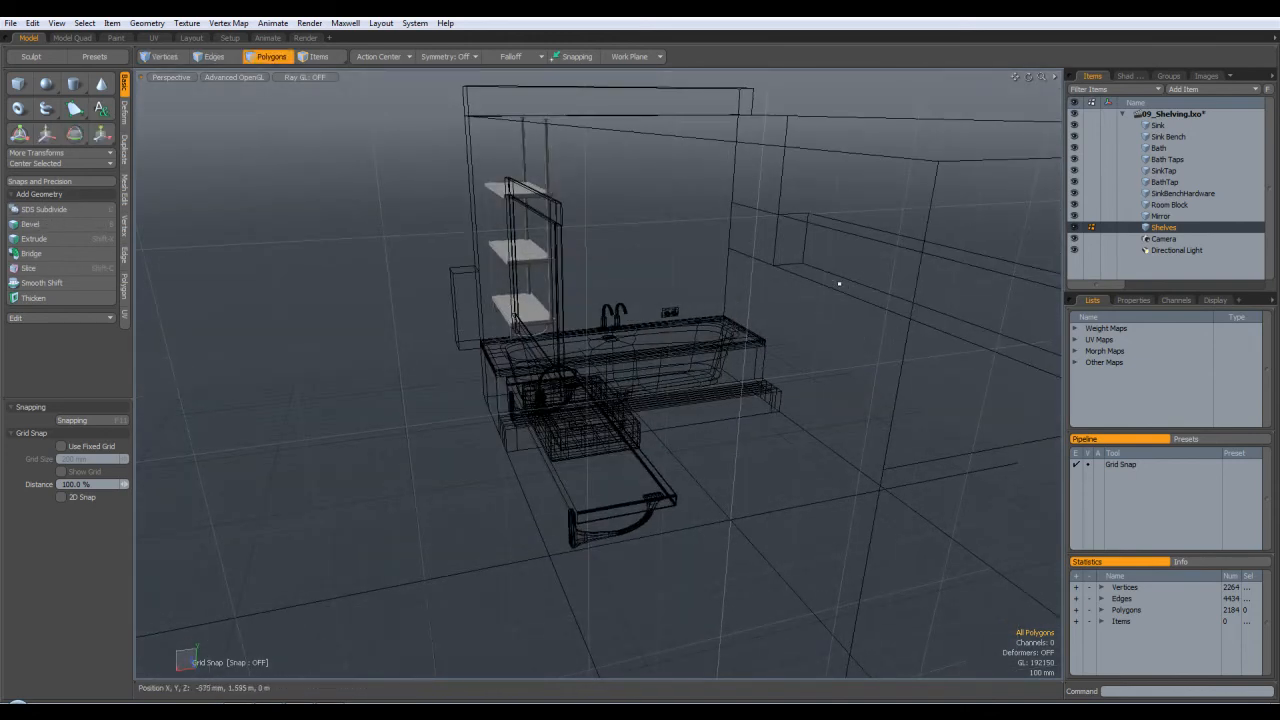
left_click_drag(998, 321, 874, 316, "alt")
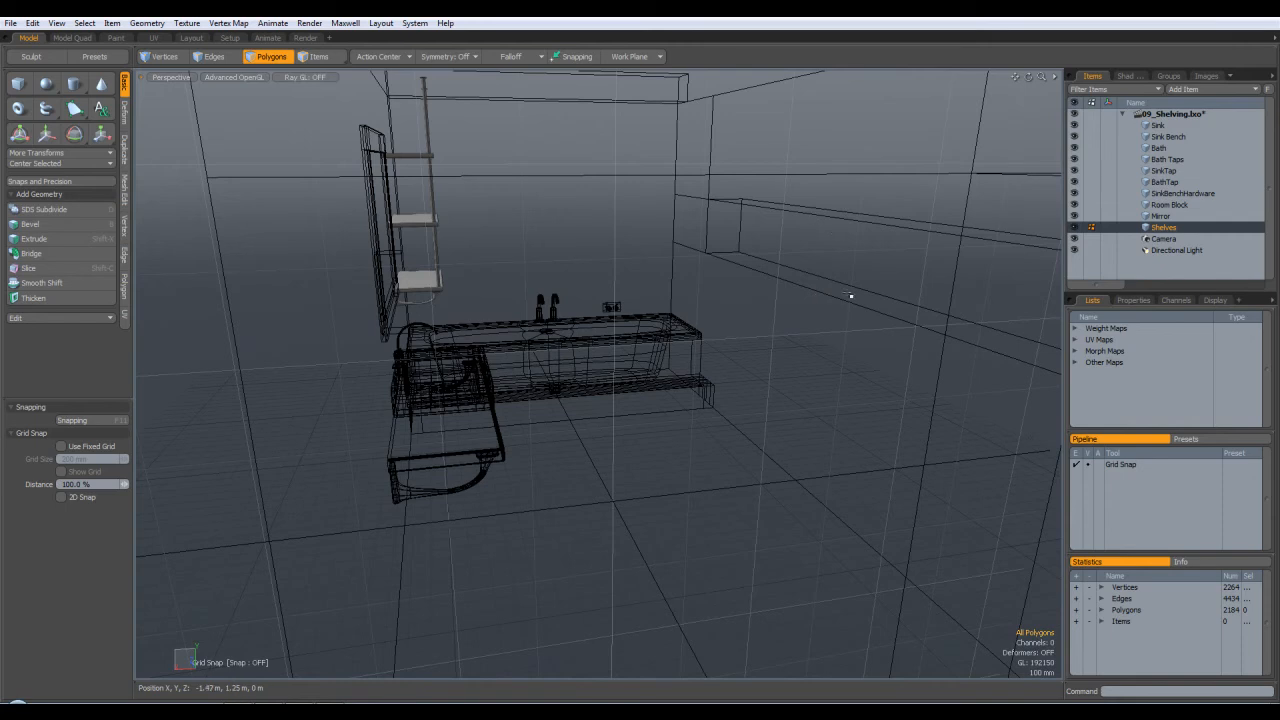
left_click_drag(845, 272, 894, 320, "alt")
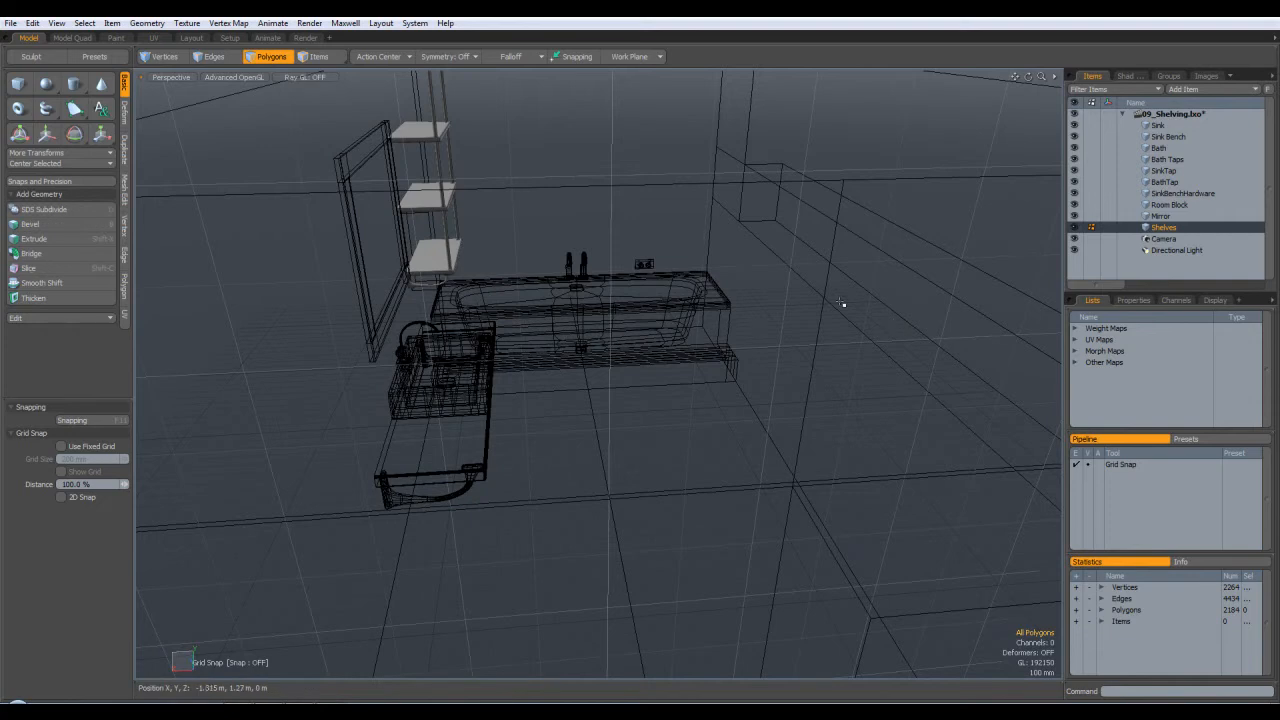
left_click_drag(840, 303, 694, 309, "alt")
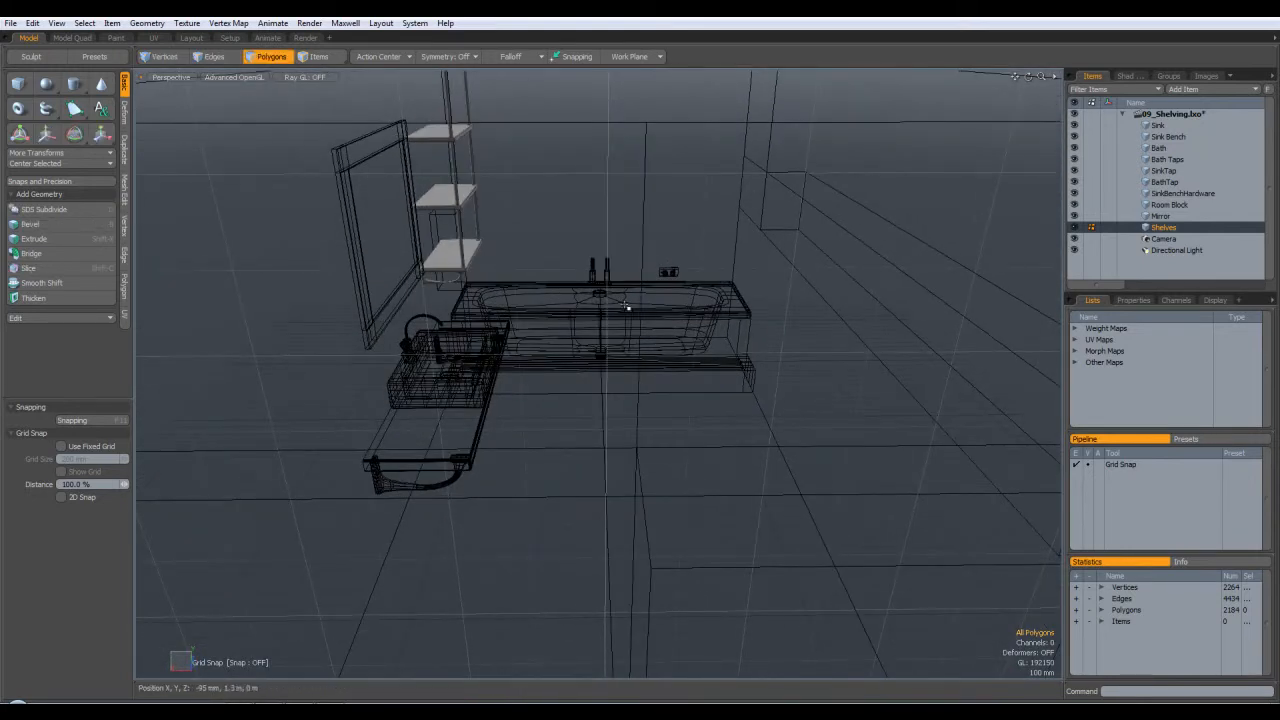
left_click_drag(616, 352, 409, 213, "alt")
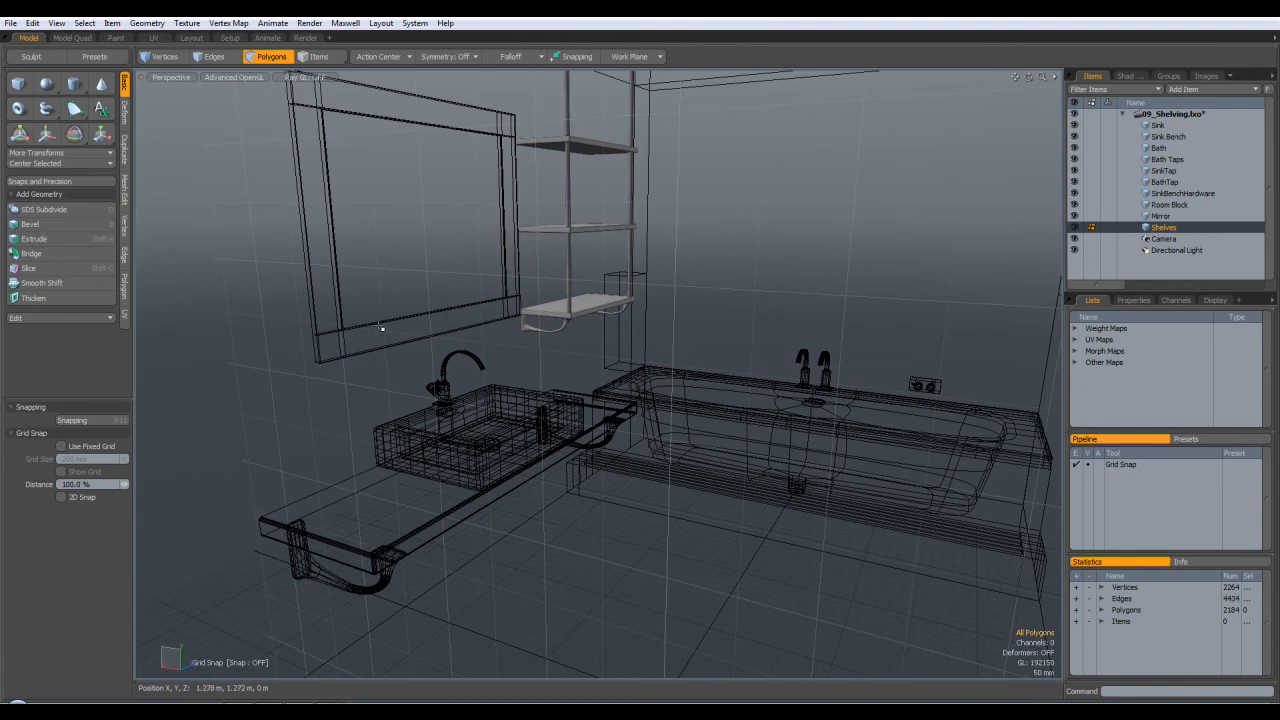
left_click_drag(402, 352, 441, 196, "alt")
left_click_drag(466, 273, 608, 337, "alt")
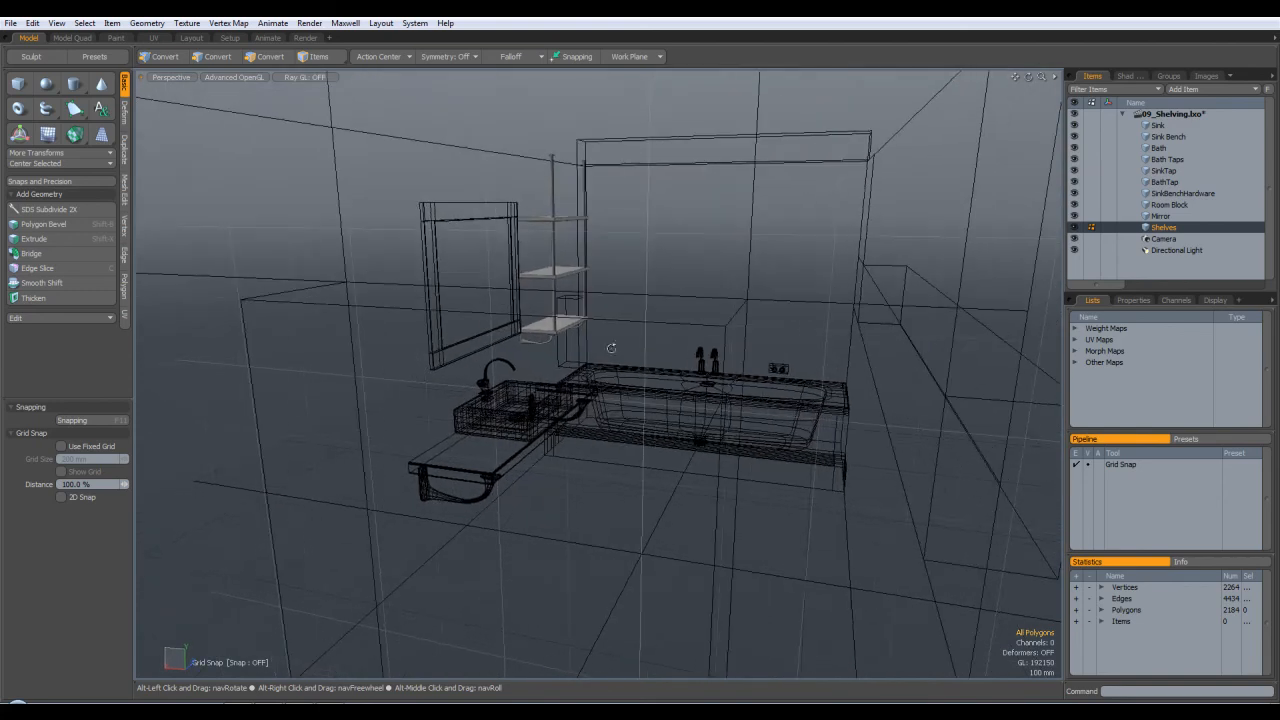